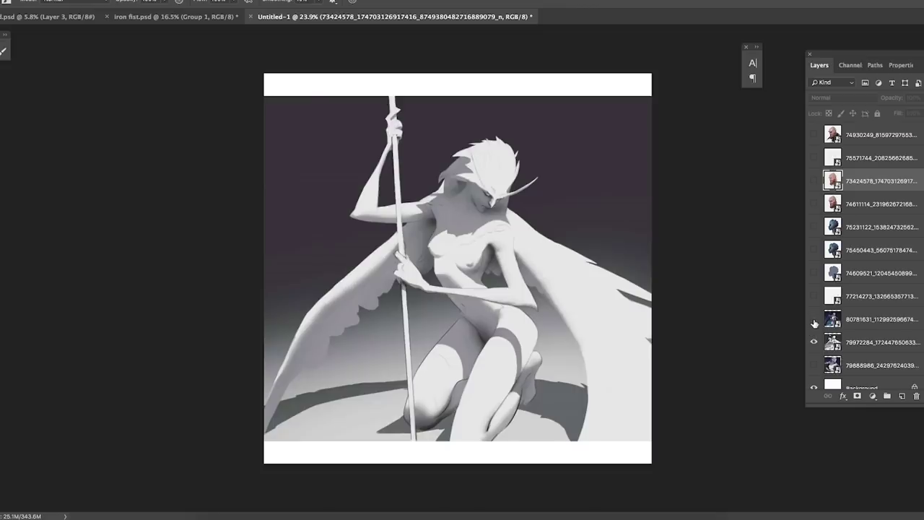
Step: Turn on the image layer directly above the grey winged-figure render, whose name starts with 80781631
{"action": "left_click", "coordinate": [814, 323]}
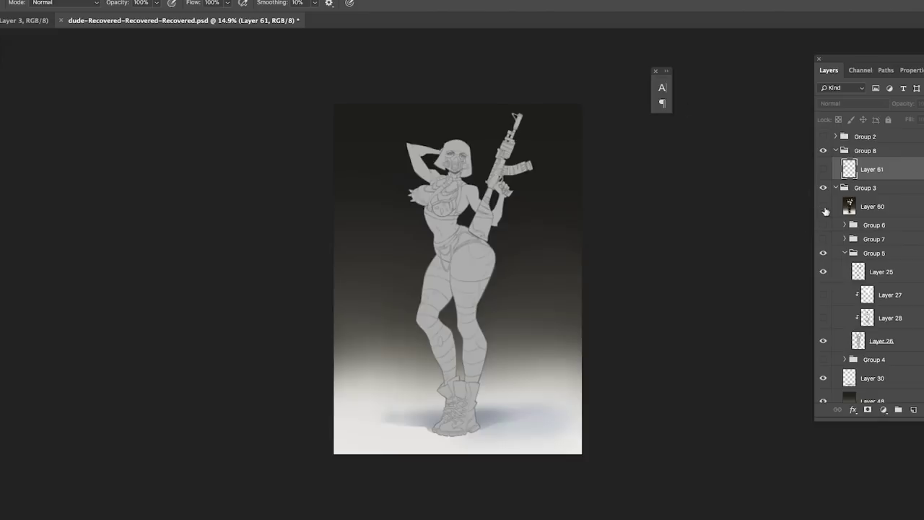
Step: Show Layer 60 in the dude file, examine the finished colour painting as a whole and close up, and hide it again
{"action": "left_click", "coordinate": [823, 207]}
{"action": "left_click_drag", "start_coordinate": [478, 144], "coordinate": [492, 119]}
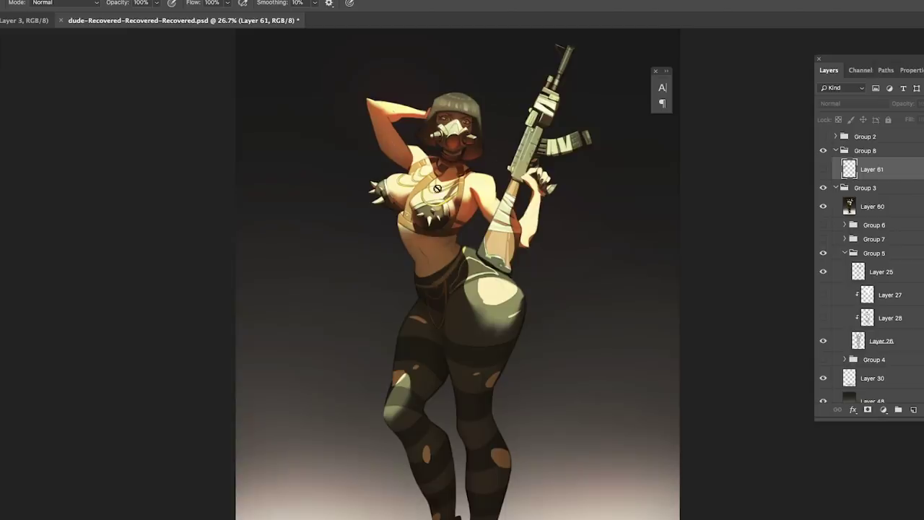
{"action": "key", "text": "ctrl+minus"}
{"action": "key", "text": "ctrl+minus"}
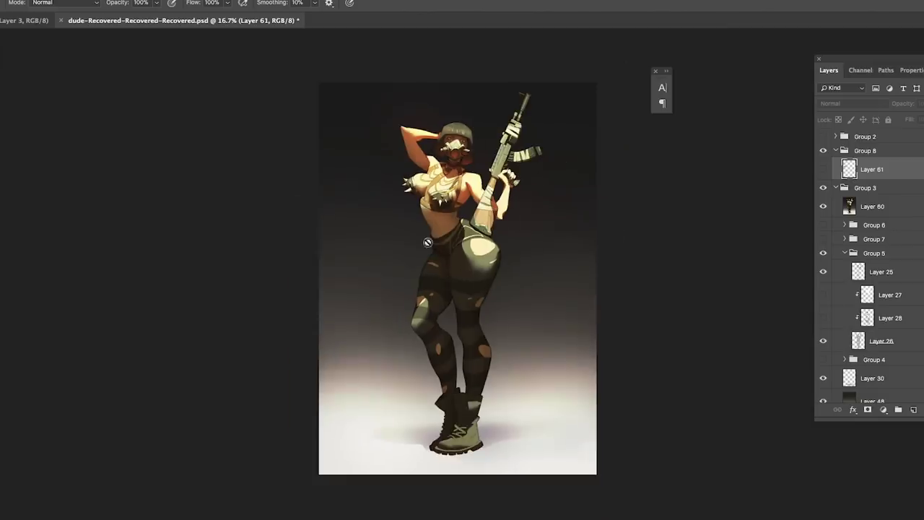
{"action": "scroll", "coordinate": [505, 157], "scroll_direction": "up", "scroll_amount": 3}
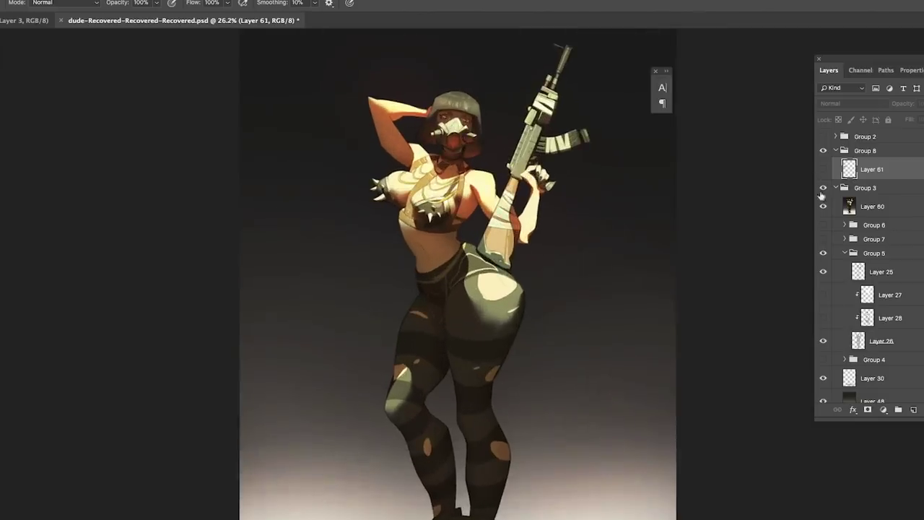
{"action": "scroll", "coordinate": [664, 225], "scroll_direction": "down", "scroll_amount": 2}
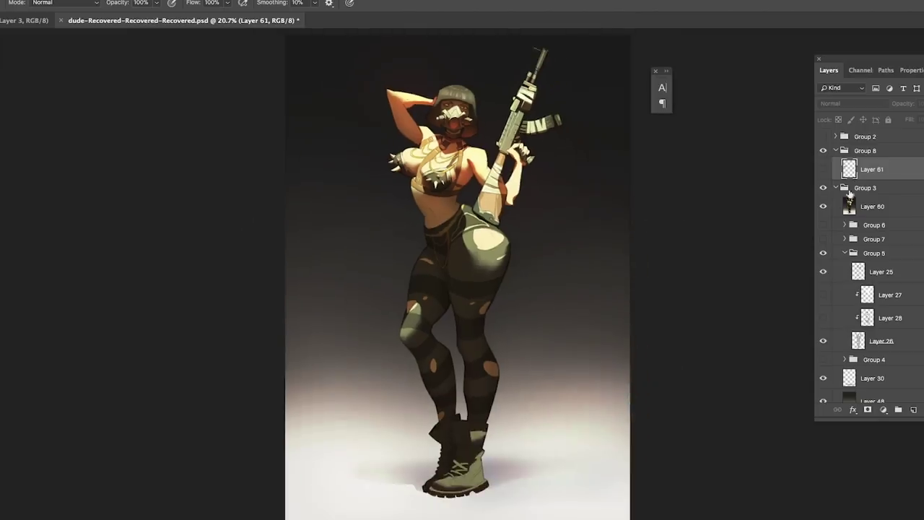
{"action": "left_click", "coordinate": [823, 207]}
Step: Examine the line art over the flat grey base, from the mask and torso down to the boots
{"action": "scroll", "coordinate": [452, 120], "scroll_direction": "up", "scroll_amount": 3}
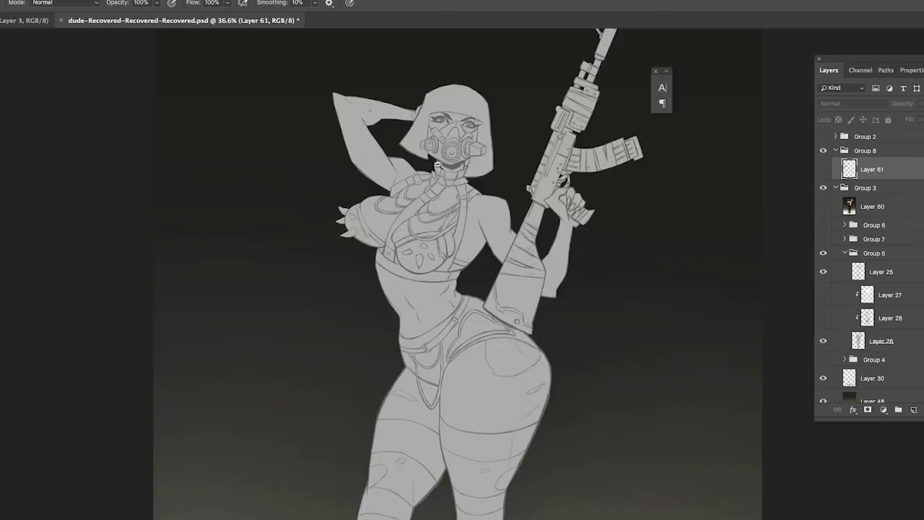
{"action": "scroll", "coordinate": [437, 166], "scroll_direction": "up", "scroll_amount": 3}
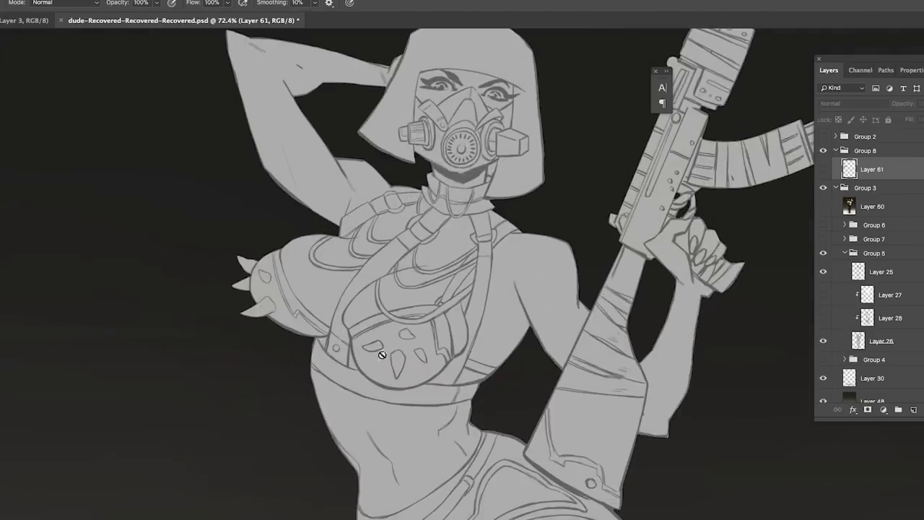
{"action": "scroll", "coordinate": [353, 317], "scroll_direction": "up", "scroll_amount": 3}
{"action": "scroll", "coordinate": [361, 304], "scroll_direction": "down", "scroll_amount": 6}
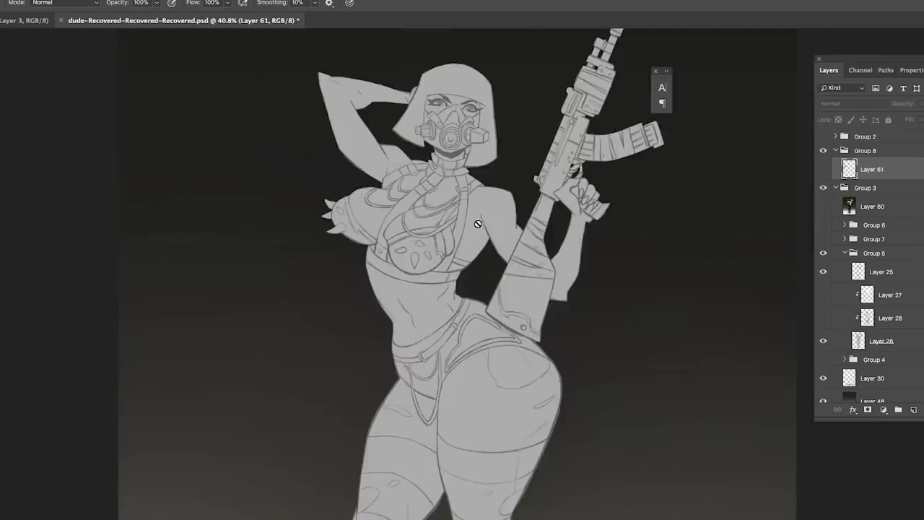
{"action": "scroll", "coordinate": [436, 232], "scroll_direction": "up", "scroll_amount": 2}
{"action": "scroll", "coordinate": [436, 231], "scroll_direction": "down", "scroll_amount": 9}
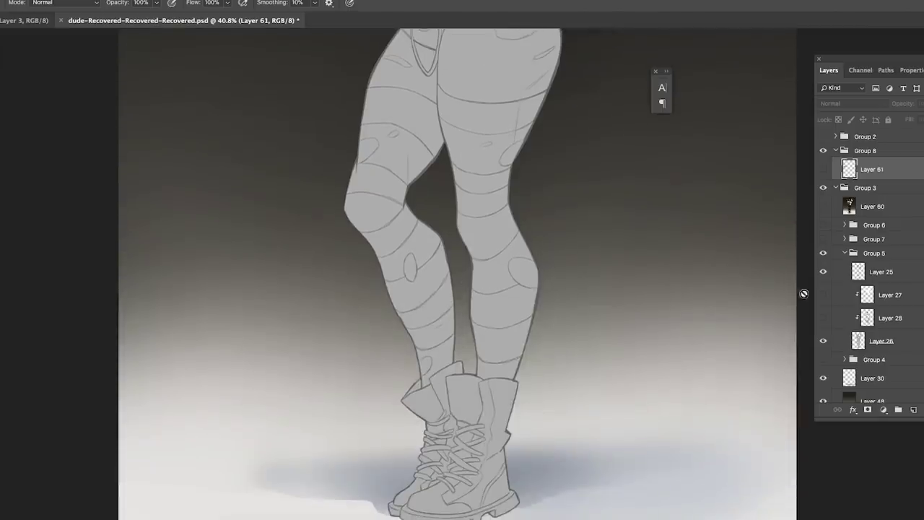
{"action": "scroll", "coordinate": [673, 256], "scroll_direction": "down", "scroll_amount": 4}
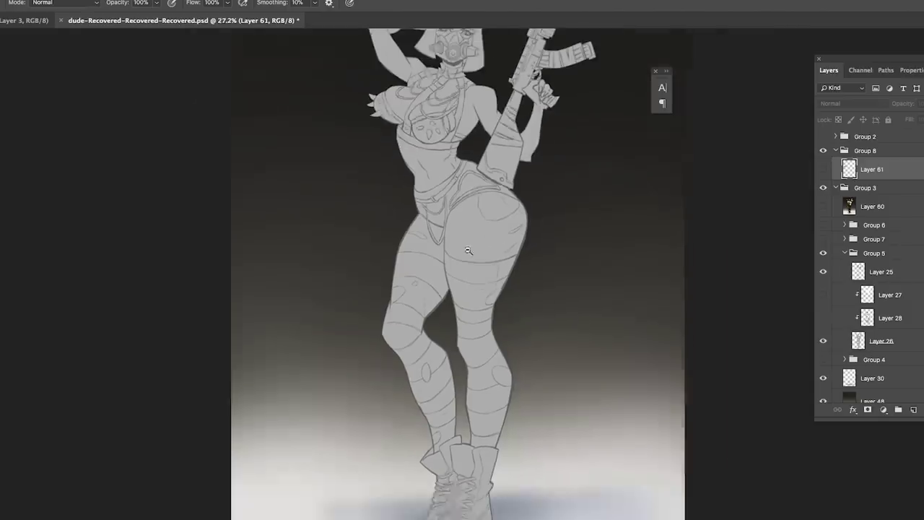
Step: Show Layer 61's grey shape beside the figure and Layer 27's white highlights, and select the base Layer 26
{"action": "left_click", "coordinate": [822, 171]}
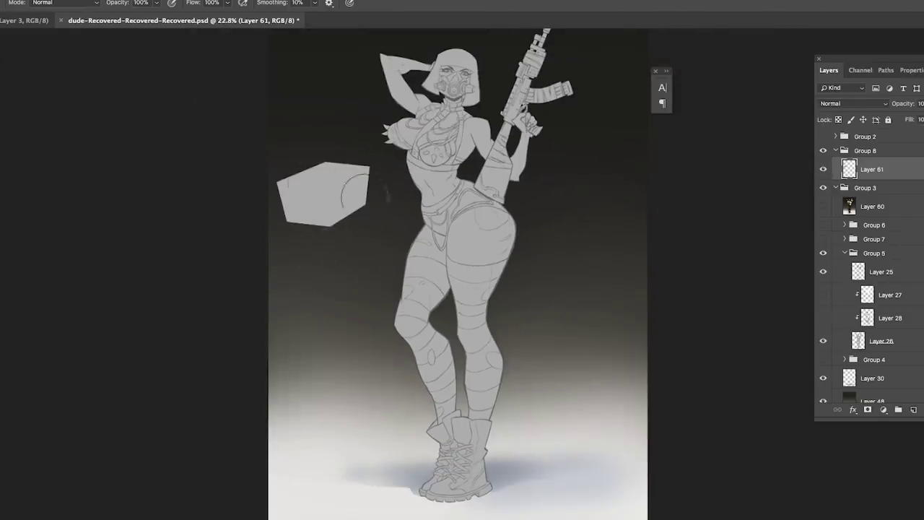
{"action": "scroll", "coordinate": [497, 188], "scroll_direction": "up", "scroll_amount": 1}
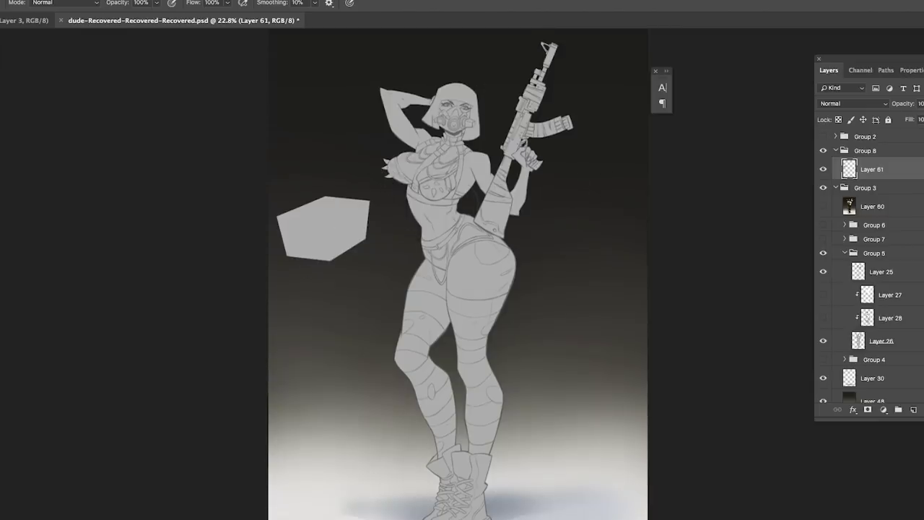
{"action": "left_click", "coordinate": [823, 295]}
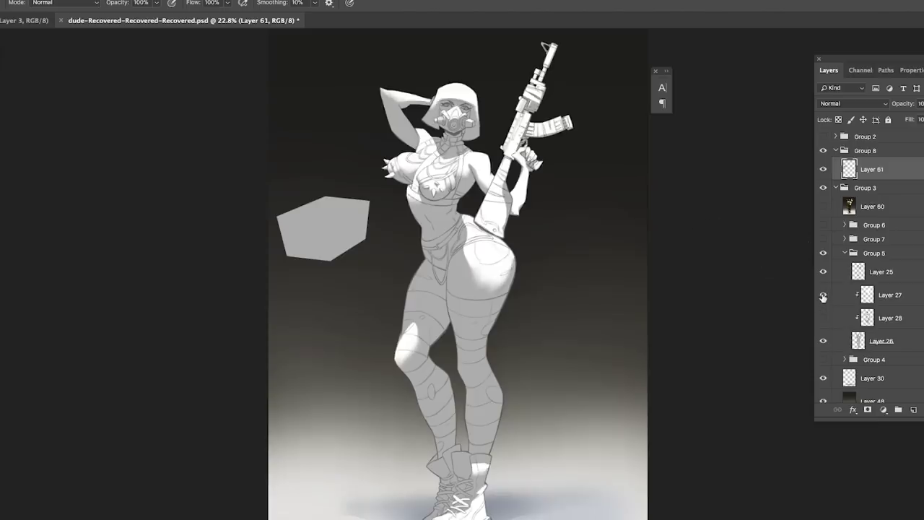
{"action": "left_click", "coordinate": [883, 297]}
{"action": "left_click", "coordinate": [877, 341]}
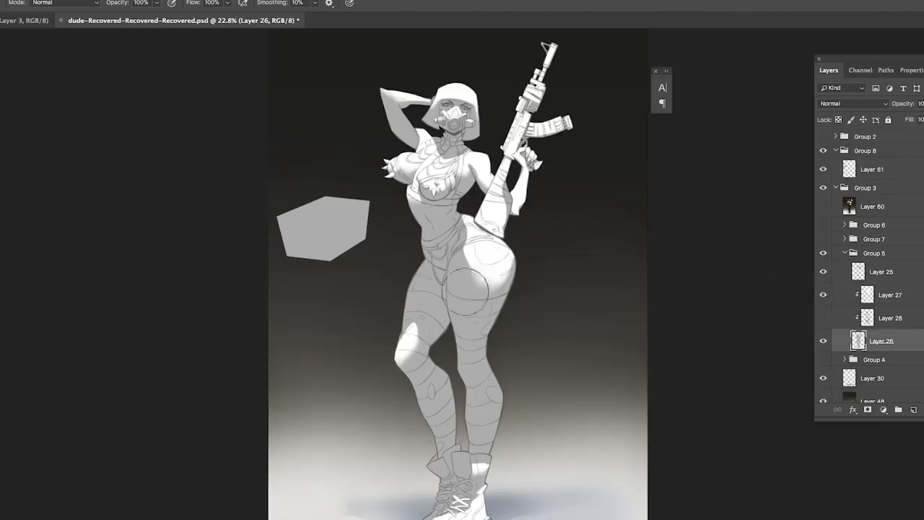
Step: Hide the highlights on Layer 27 and examine the flat grey base around the hips and legs
{"action": "scroll", "coordinate": [465, 286], "scroll_direction": "up", "scroll_amount": 2}
{"action": "left_click", "coordinate": [823, 294]}
{"action": "left_click_drag", "start_coordinate": [537, 296], "coordinate": [530, 339]}
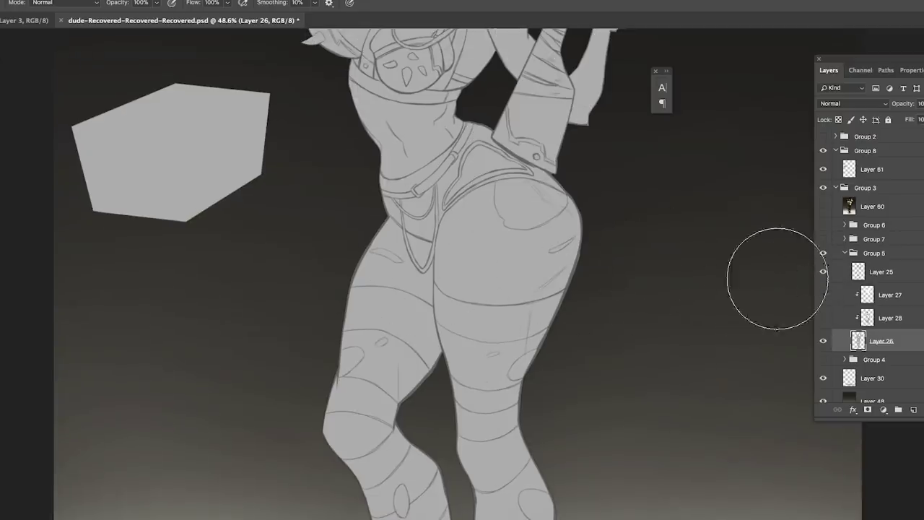
Step: Select Layer 27, make its highlights visible, and accept white (ffffff) as the foreground colour
{"action": "left_click", "coordinate": [890, 297]}
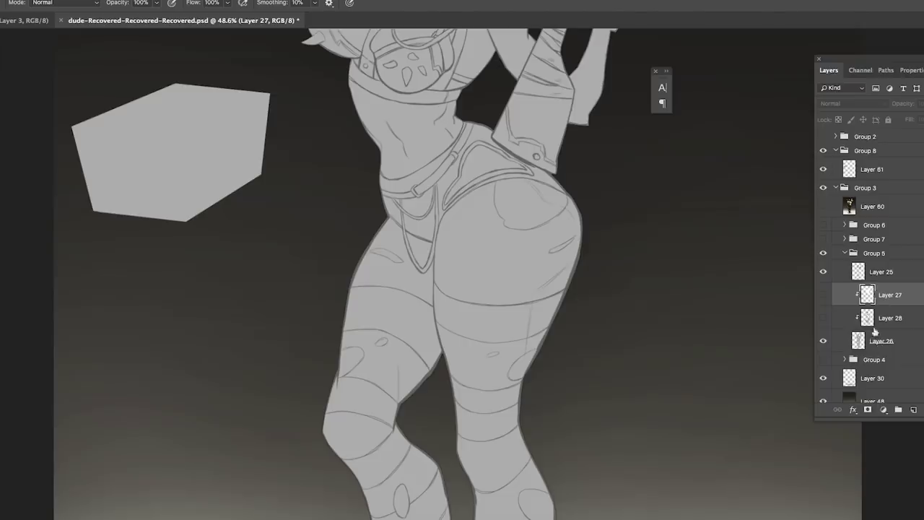
{"action": "left_click", "coordinate": [823, 294]}
{"action": "scroll", "coordinate": [534, 189], "scroll_direction": "up", "scroll_amount": 2}
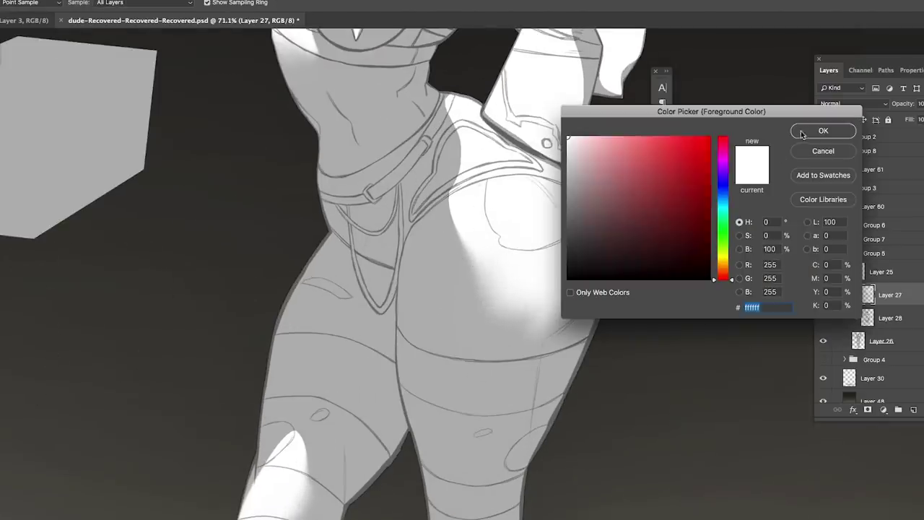
{"action": "left_click", "coordinate": [801, 133]}
{"action": "scroll", "coordinate": [554, 264], "scroll_direction": "down", "scroll_amount": 5}
{"action": "scroll", "coordinate": [554, 264], "scroll_direction": "up", "scroll_amount": 2}
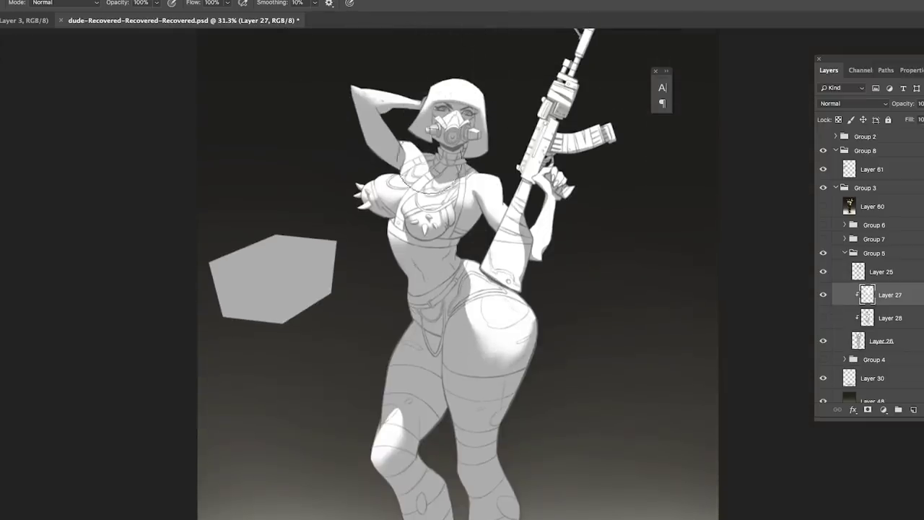
Step: Add a new layer above Layer 61 and clip it to the grey shape
{"action": "left_click", "coordinate": [873, 169]}
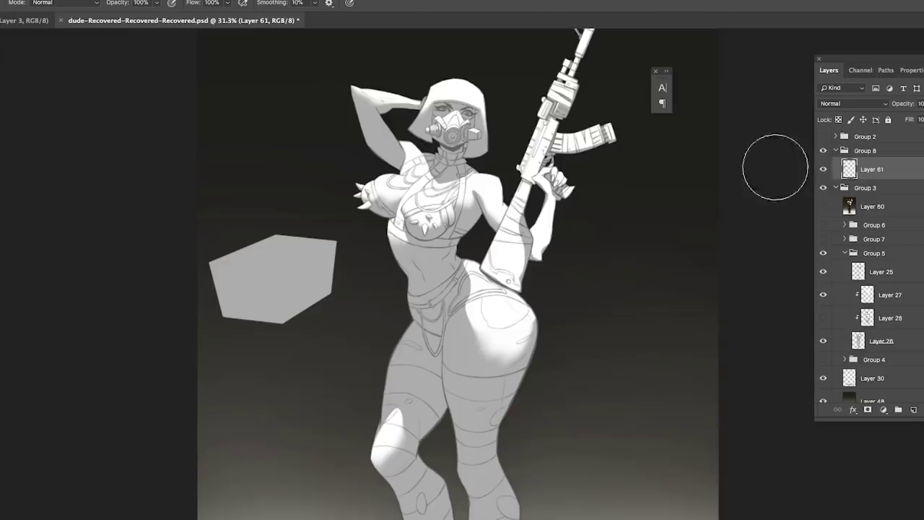
{"action": "left_click", "coordinate": [911, 408]}
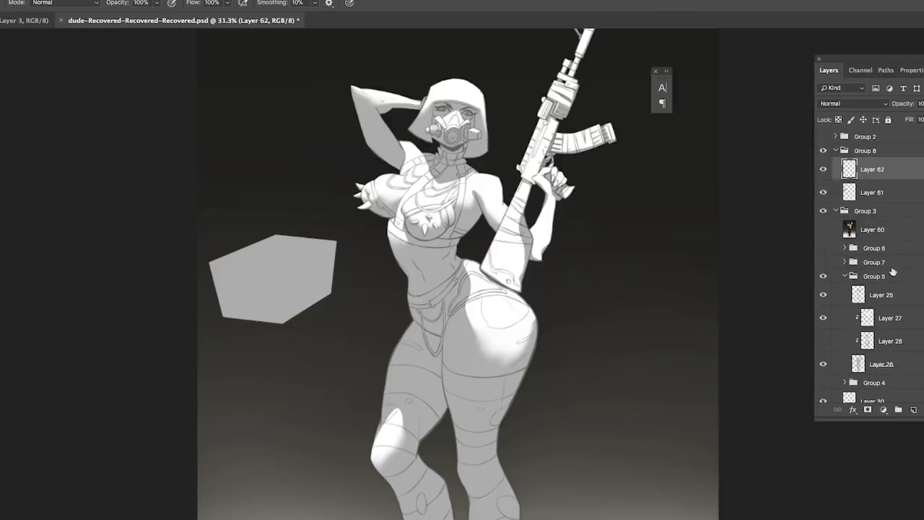
{"action": "left_click", "coordinate": [881, 177], "text": "alt"}
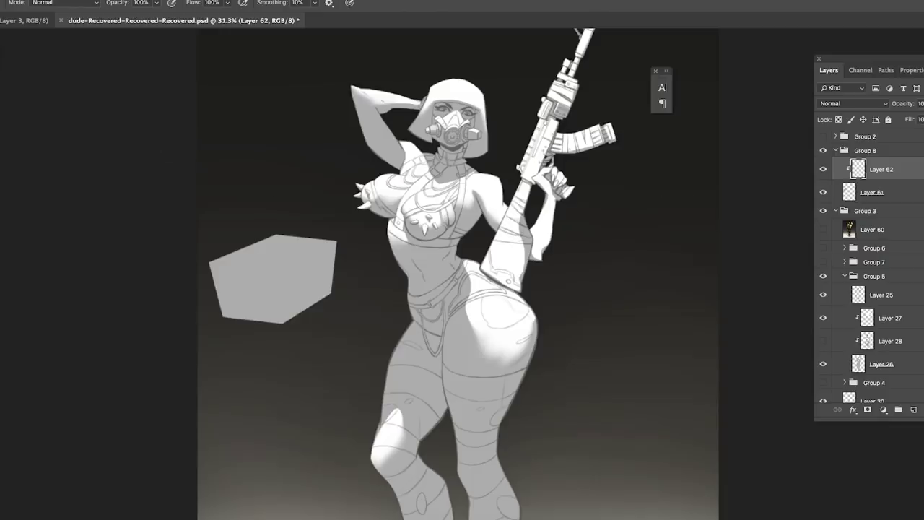
Step: Choose the first Hard Round Pressure brush from the drawing comics 2018 set, at 59 px and 100% hardness
{"action": "right_click", "coordinate": [298, 187]}
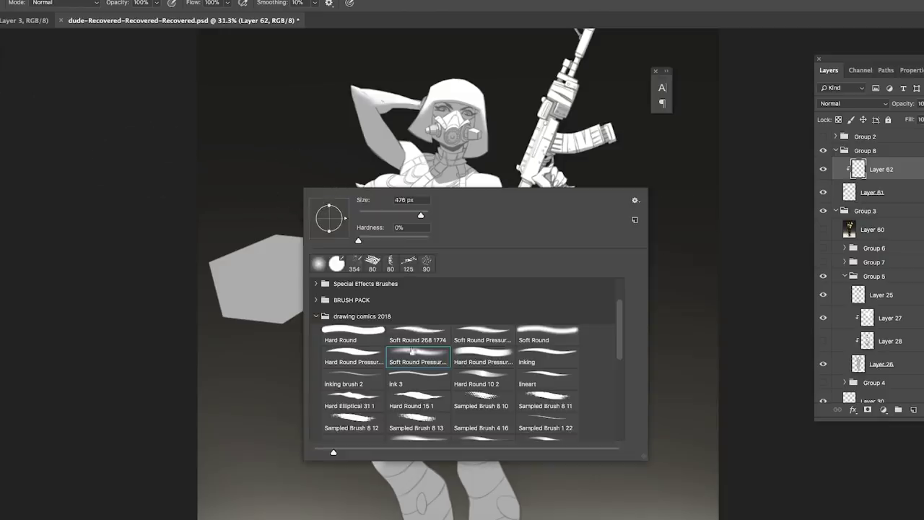
{"action": "key", "text": "bracketleft"}
{"action": "key", "text": "bracketleft"}
{"action": "key", "text": "bracketleft"}
{"action": "key", "text": "bracketleft"}
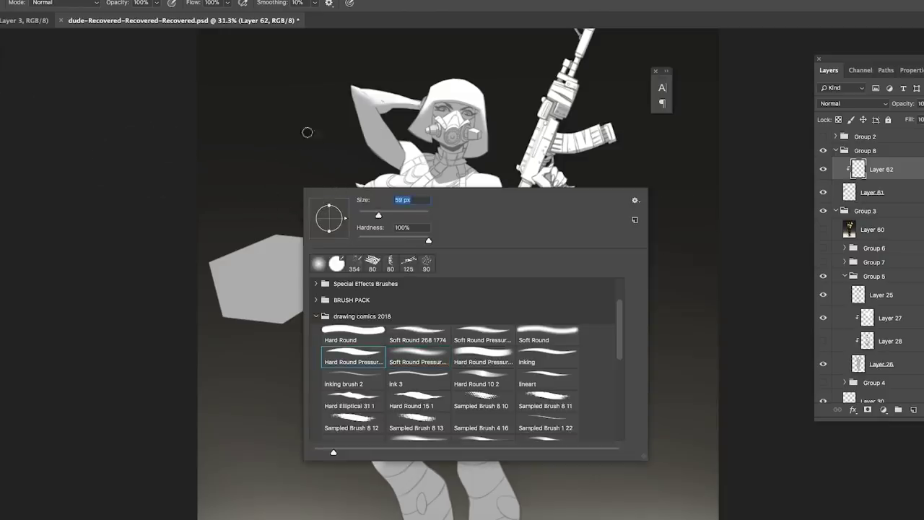
{"action": "key", "text": "Return"}
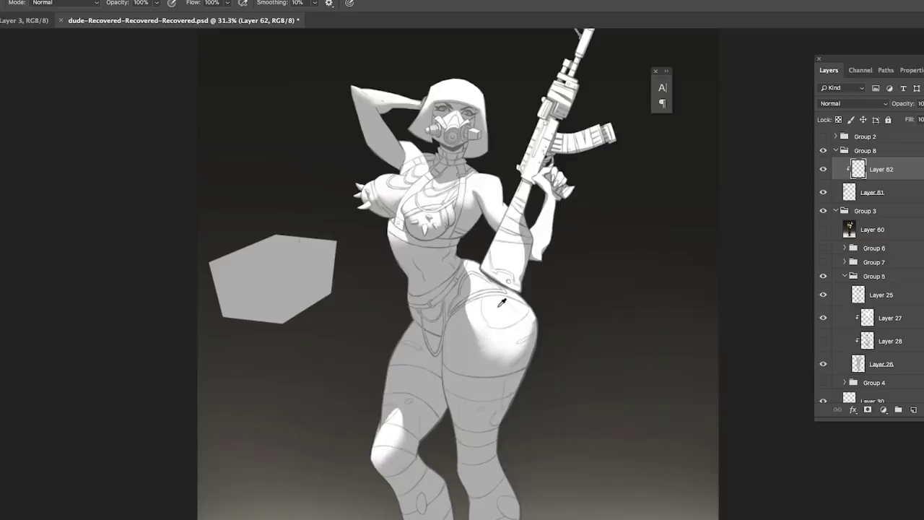
Step: Paint the top plane of the grey shape solid white on the clipped layer so it reads as a lit block
{"action": "key", "text": "ctrl+plus"}
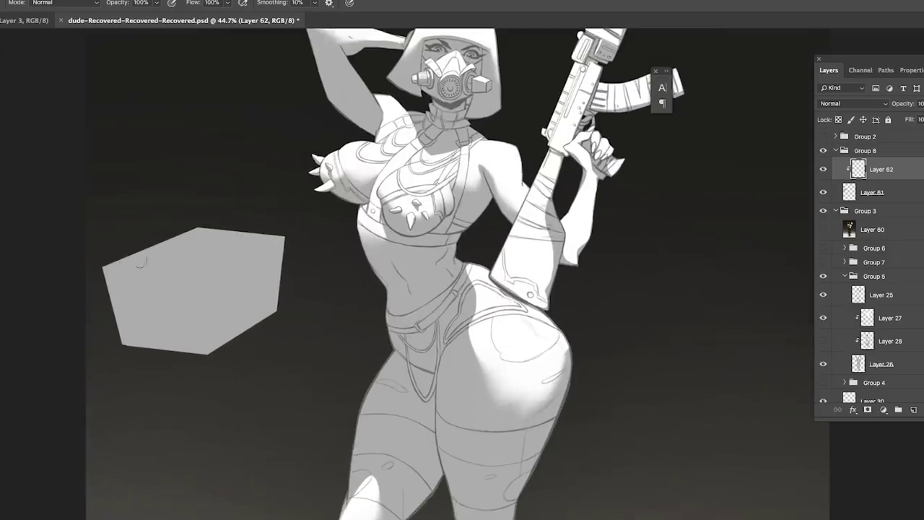
{"action": "right_click", "coordinate": [194, 218]}
{"action": "left_click", "coordinate": [216, 245]}
{"action": "key", "text": "ctrl+0"}
{"action": "scroll", "coordinate": [186, 220], "scroll_direction": "up", "scroll_amount": 3}
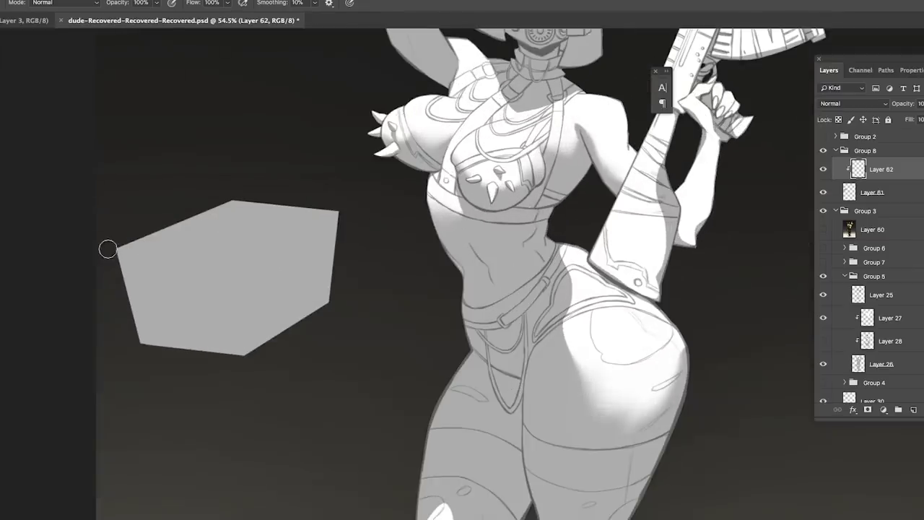
{"action": "mouse_move", "coordinate": [119, 249]}
{"action": "left_mouse_down"}
{"action": "mouse_move", "coordinate": [227, 280]}
{"action": "mouse_move", "coordinate": [336, 212]}
{"action": "left_mouse_up"}
{"action": "mouse_move", "coordinate": [225, 281]}
{"action": "left_mouse_down"}
{"action": "mouse_move", "coordinate": [366, 192]}
{"action": "mouse_move", "coordinate": [207, 278]}
{"action": "mouse_move", "coordinate": [226, 273]}
{"action": "mouse_move", "coordinate": [130, 250]}
{"action": "mouse_move", "coordinate": [163, 237]}
{"action": "mouse_move", "coordinate": [138, 238]}
{"action": "mouse_move", "coordinate": [210, 238]}
{"action": "mouse_move", "coordinate": [262, 209]}
{"action": "mouse_move", "coordinate": [251, 201]}
{"action": "mouse_move", "coordinate": [193, 251]}
{"action": "mouse_move", "coordinate": [250, 251]}
{"action": "mouse_move", "coordinate": [231, 270]}
{"action": "mouse_move", "coordinate": [264, 235]}
{"action": "mouse_move", "coordinate": [222, 230]}
{"action": "mouse_move", "coordinate": [252, 246]}
{"action": "mouse_move", "coordinate": [279, 214]}
{"action": "left_mouse_up"}
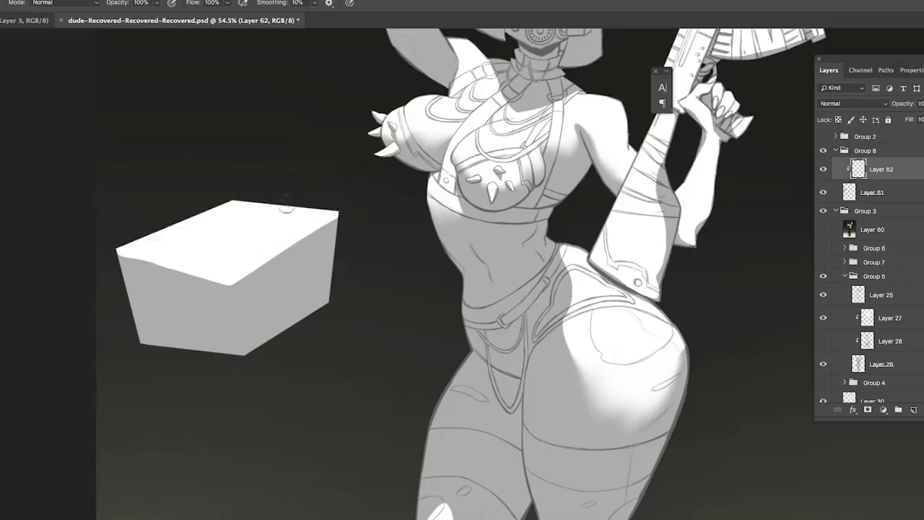
{"action": "left_click_drag", "start_coordinate": [143, 254], "coordinate": [222, 277]}
Step: Straighten the front edge of the block's white top plane with the Eraser, undoing unwanted strokes
{"action": "key", "text": "e"}
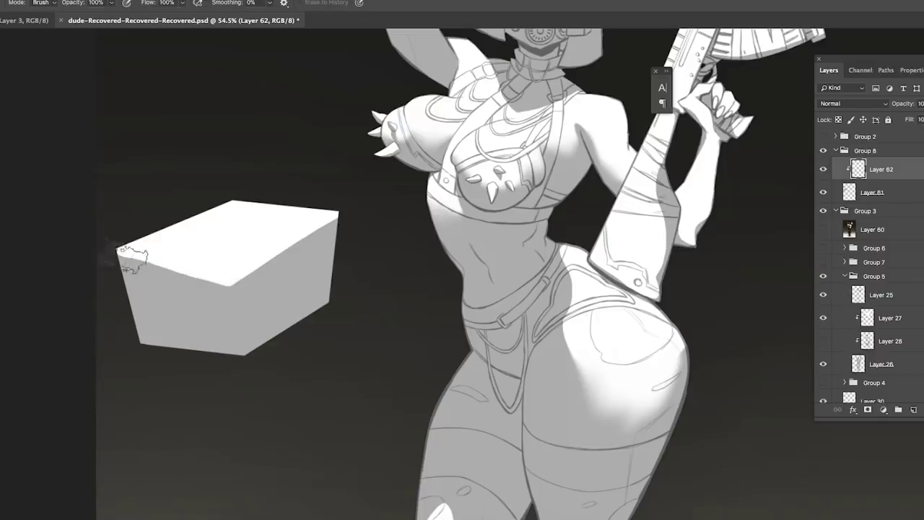
{"action": "left_click_drag", "start_coordinate": [128, 254], "coordinate": [229, 283]}
{"action": "key", "text": "ctrl+z"}
{"action": "key", "text": "ctrl+z"}
{"action": "key", "text": "ctrl+shift+z"}
{"action": "key", "text": "ctrl+z"}
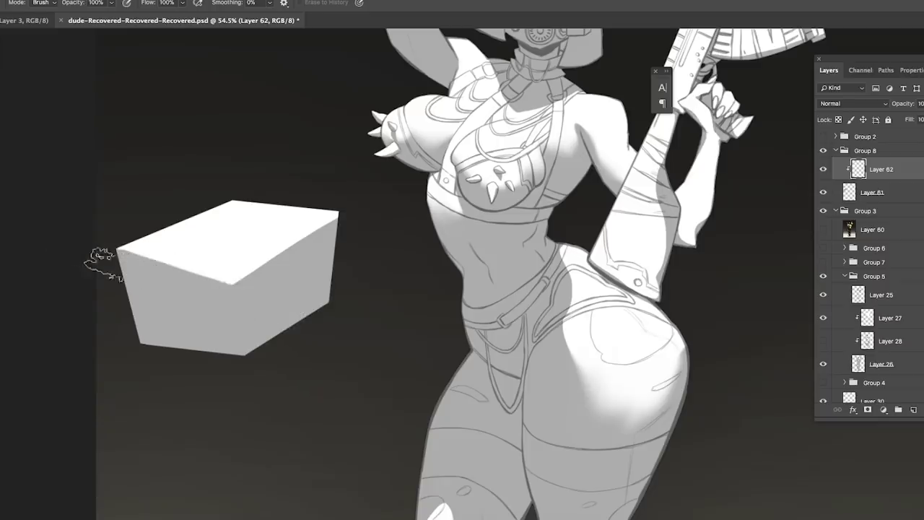
Step: Brush white along the front-left edge of the block's top plane and check the block against the whole figure
{"action": "scroll", "coordinate": [303, 259], "scroll_direction": "down", "scroll_amount": 2}
{"action": "key", "text": "b"}
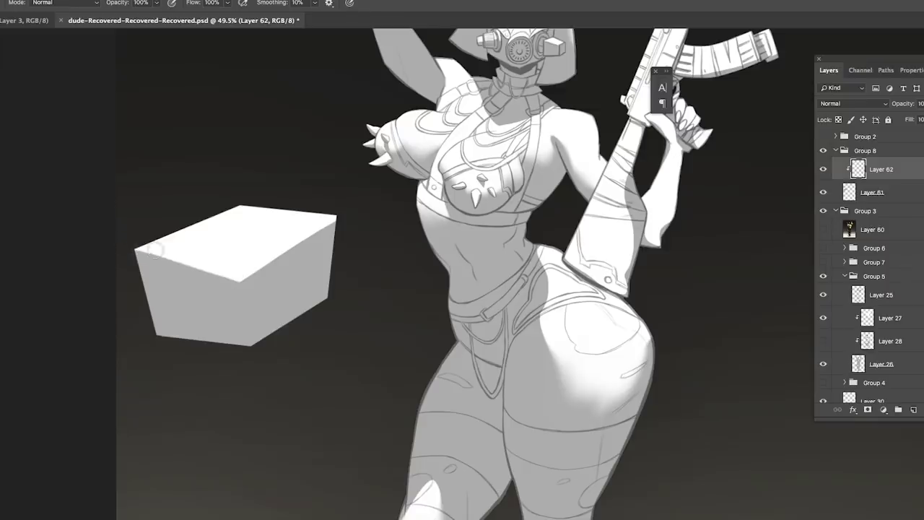
{"action": "left_click_drag", "start_coordinate": [133, 244], "coordinate": [224, 273]}
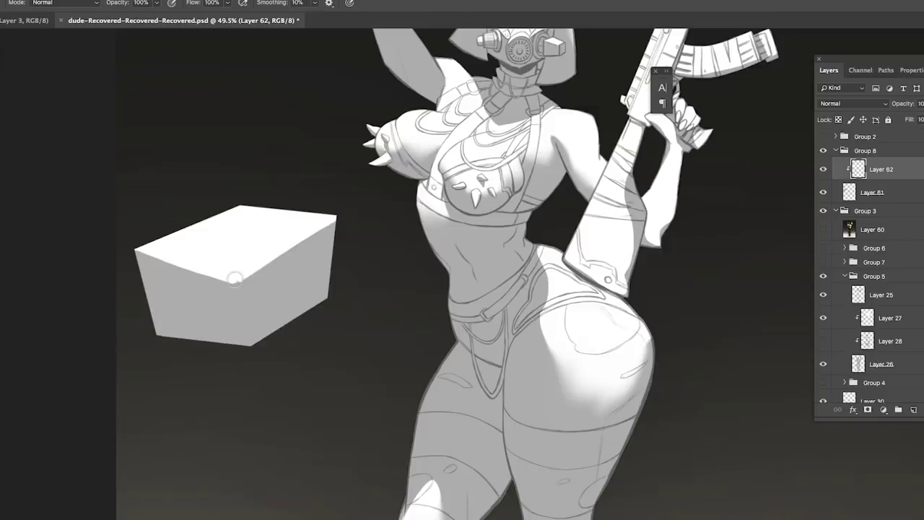
{"action": "scroll", "coordinate": [342, 220], "scroll_direction": "down", "scroll_amount": 5}
{"action": "scroll", "coordinate": [421, 193], "scroll_direction": "down", "scroll_amount": 2}
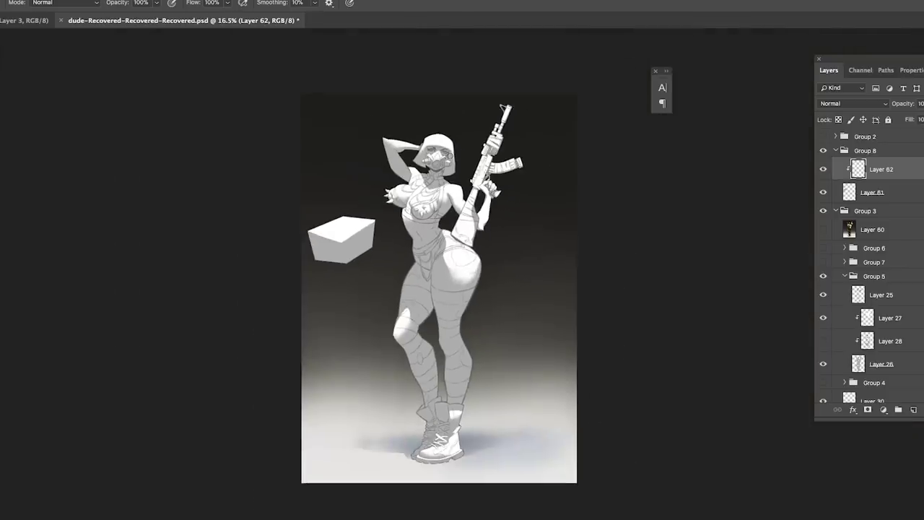
{"action": "scroll", "coordinate": [353, 199], "scroll_direction": "up", "scroll_amount": 6}
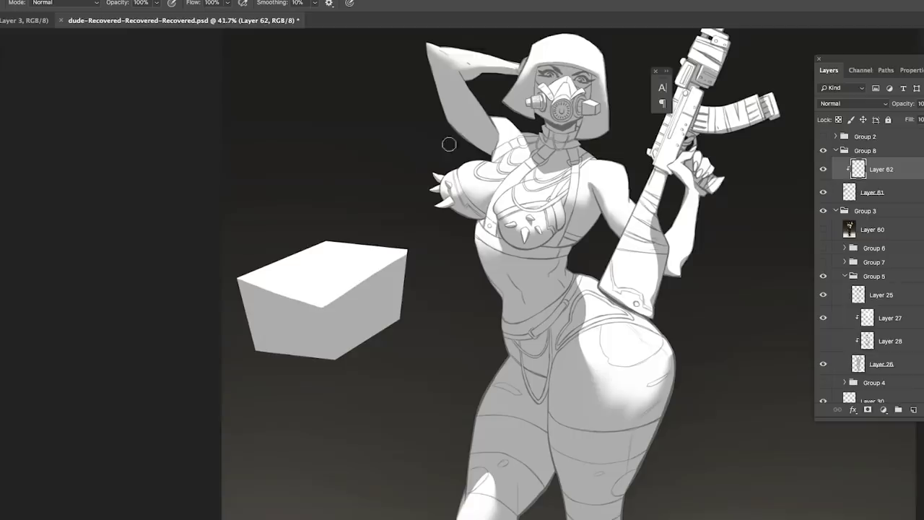
Step: Show Layer 28's clipped soft shading on the figure and examine it together with the highlights
{"action": "left_click", "coordinate": [824, 342]}
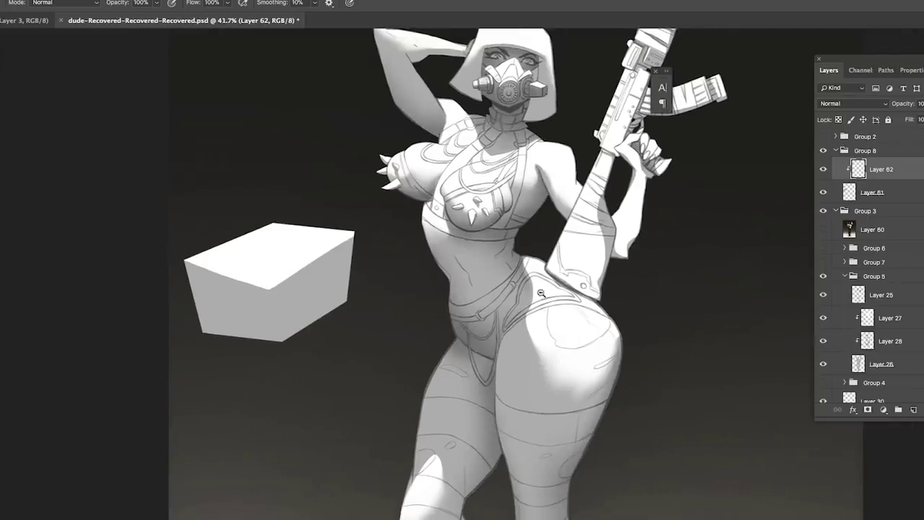
{"action": "left_click_drag", "start_coordinate": [541, 293], "coordinate": [551, 295]}
{"action": "scroll", "coordinate": [512, 336], "scroll_direction": "down", "scroll_amount": 5}
{"action": "scroll", "coordinate": [510, 356], "scroll_direction": "up", "scroll_amount": 3}
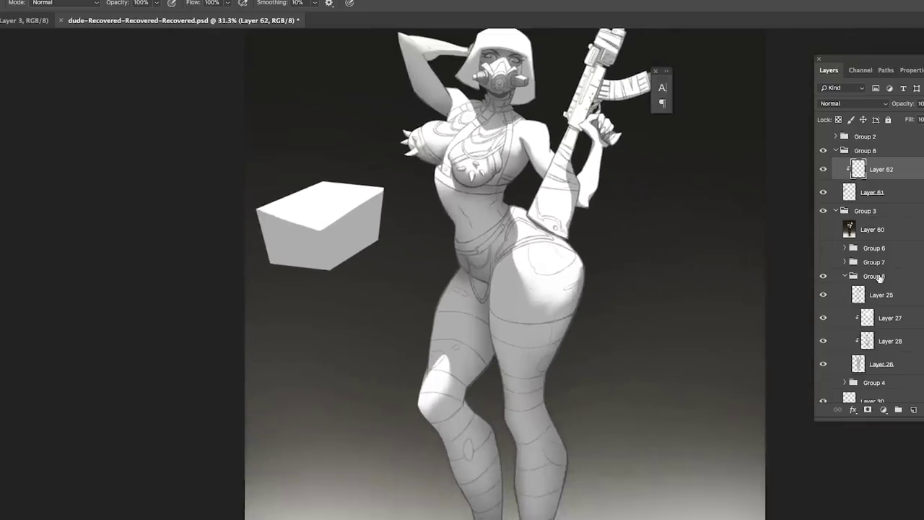
Step: Hide the line art on Layer 25 and examine the soft shading on the figure's hips and legs
{"action": "left_click", "coordinate": [824, 294]}
{"action": "scroll", "coordinate": [480, 307], "scroll_direction": "up", "scroll_amount": 5}
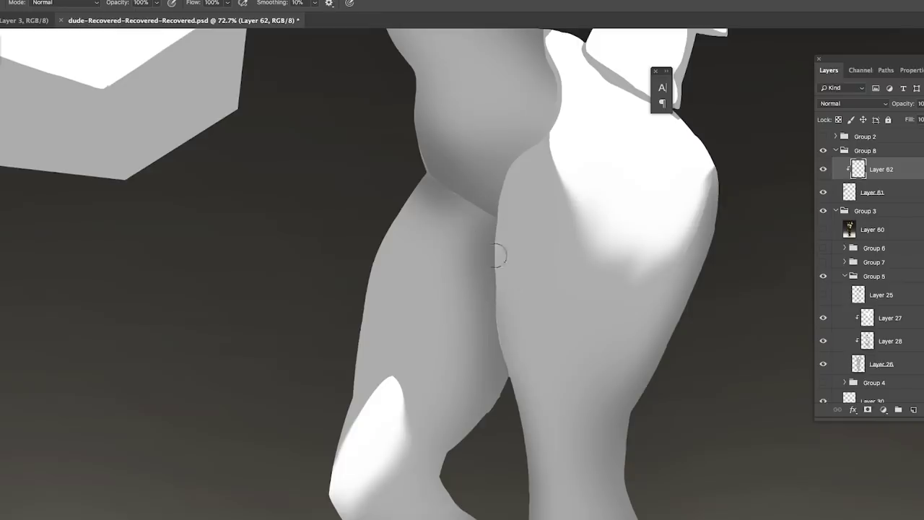
{"action": "scroll", "coordinate": [505, 259], "scroll_direction": "down", "scroll_amount": 4}
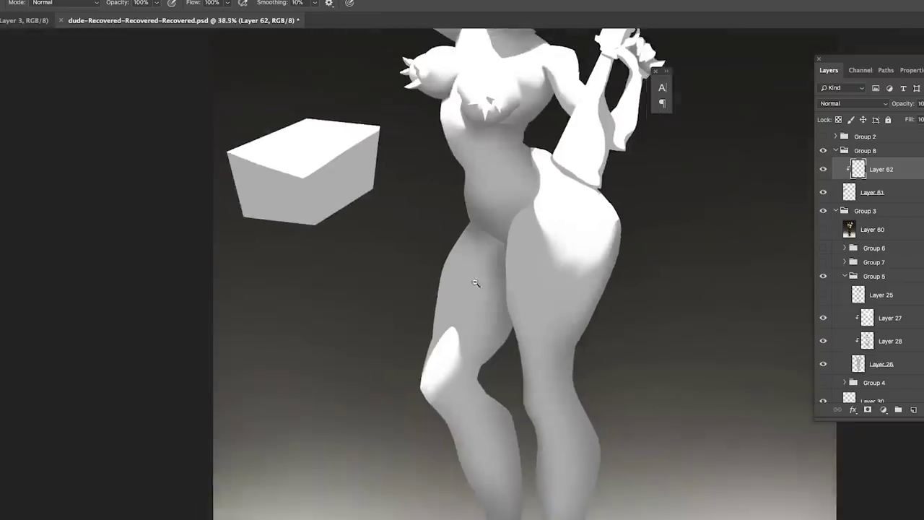
{"action": "scroll", "coordinate": [505, 392], "scroll_direction": "up", "scroll_amount": 2}
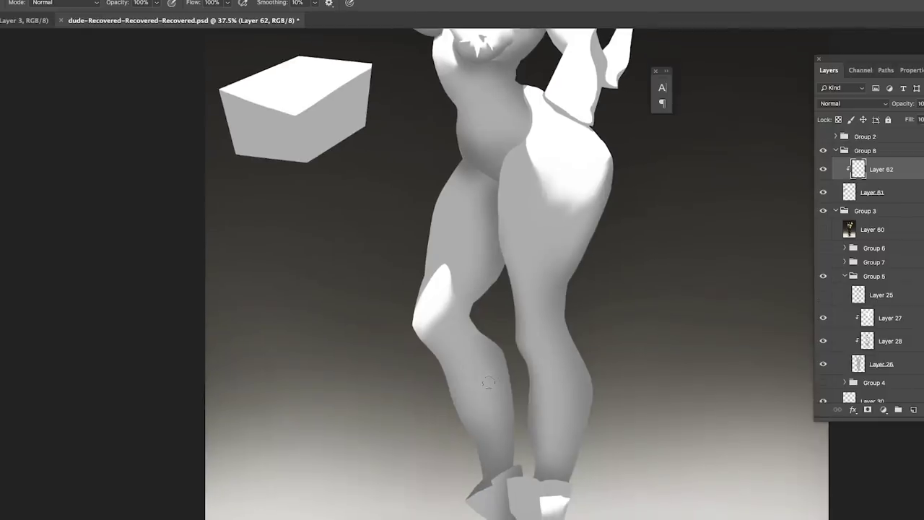
{"action": "left_click_drag", "start_coordinate": [491, 368], "coordinate": [498, 336]}
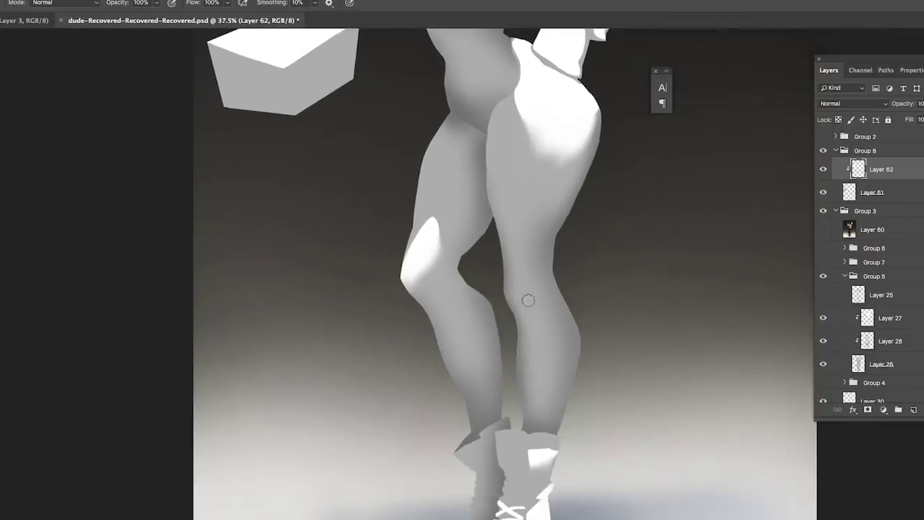
{"action": "scroll", "coordinate": [506, 355], "scroll_direction": "down", "scroll_amount": 2}
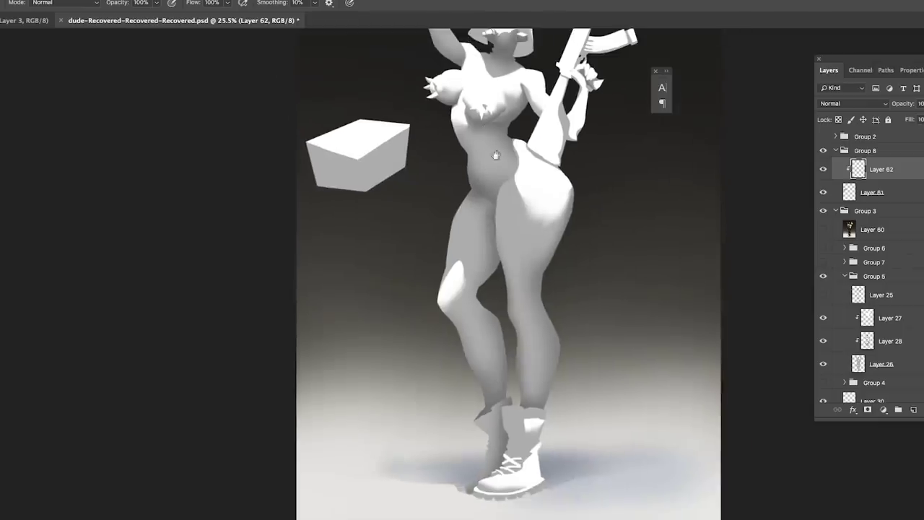
Step: Examine the highlights and soft shadows on the figure's head, chest, torso and thighs
{"action": "left_click_drag", "start_coordinate": [483, 131], "coordinate": [490, 263]}
{"action": "scroll", "coordinate": [492, 259], "scroll_direction": "up", "scroll_amount": 3}
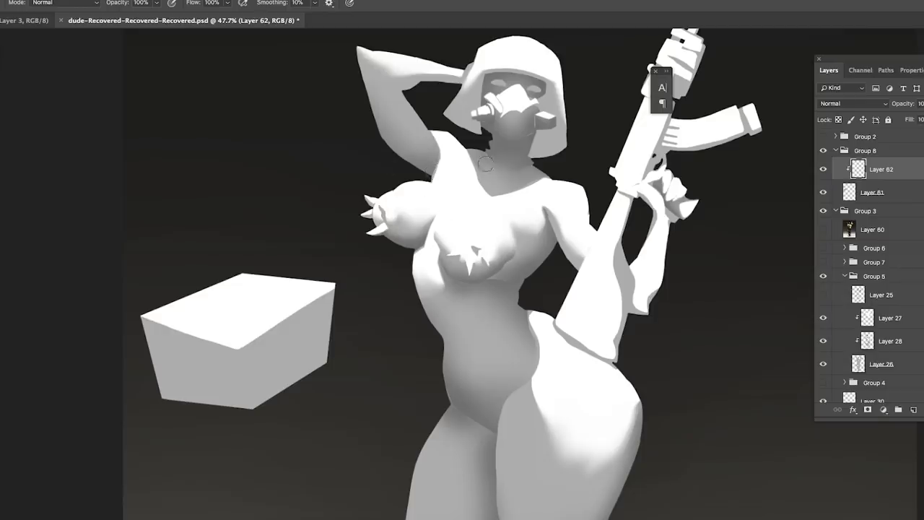
{"action": "scroll", "coordinate": [494, 210], "scroll_direction": "up", "scroll_amount": 2}
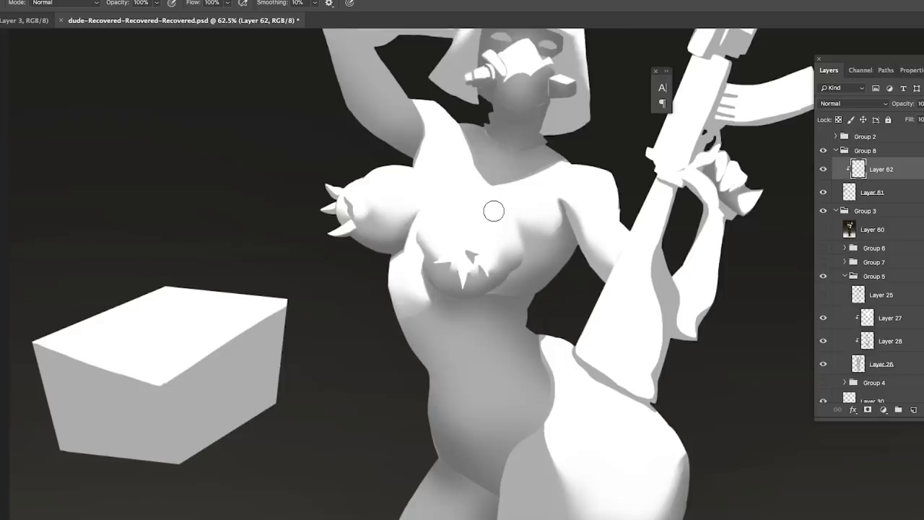
{"action": "scroll", "coordinate": [455, 173], "scroll_direction": "up", "scroll_amount": 2}
{"action": "scroll", "coordinate": [476, 166], "scroll_direction": "up", "scroll_amount": 2}
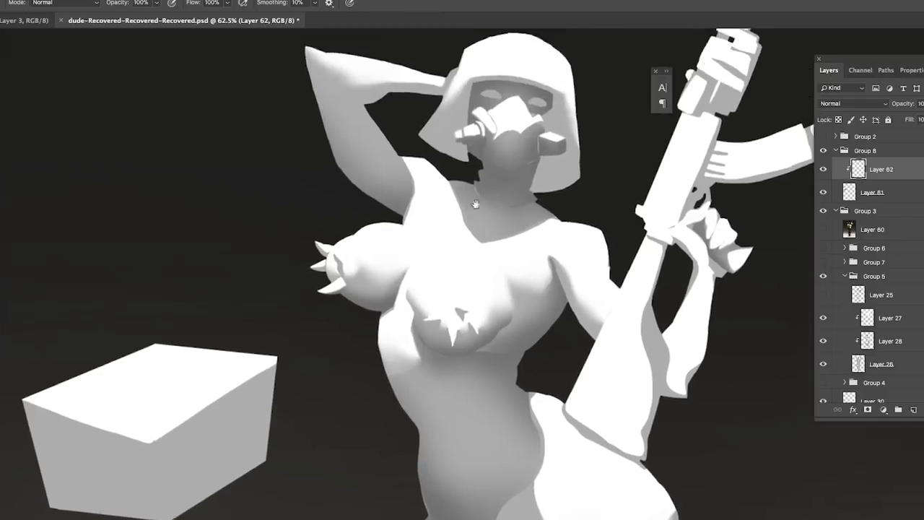
{"action": "scroll", "coordinate": [524, 166], "scroll_direction": "down", "scroll_amount": 2}
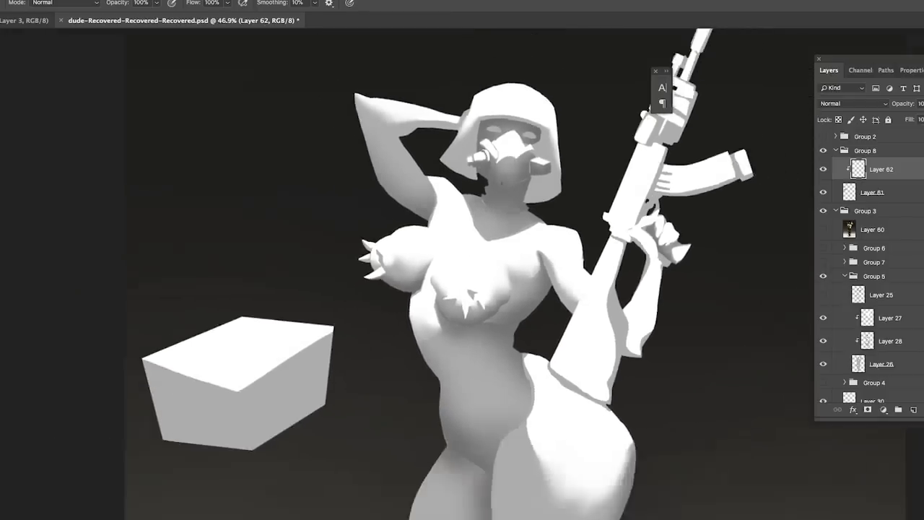
{"action": "scroll", "coordinate": [505, 252], "scroll_direction": "down", "scroll_amount": 3}
{"action": "scroll", "coordinate": [493, 351], "scroll_direction": "up", "scroll_amount": 2}
{"action": "left_click_drag", "start_coordinate": [494, 351], "coordinate": [486, 200]}
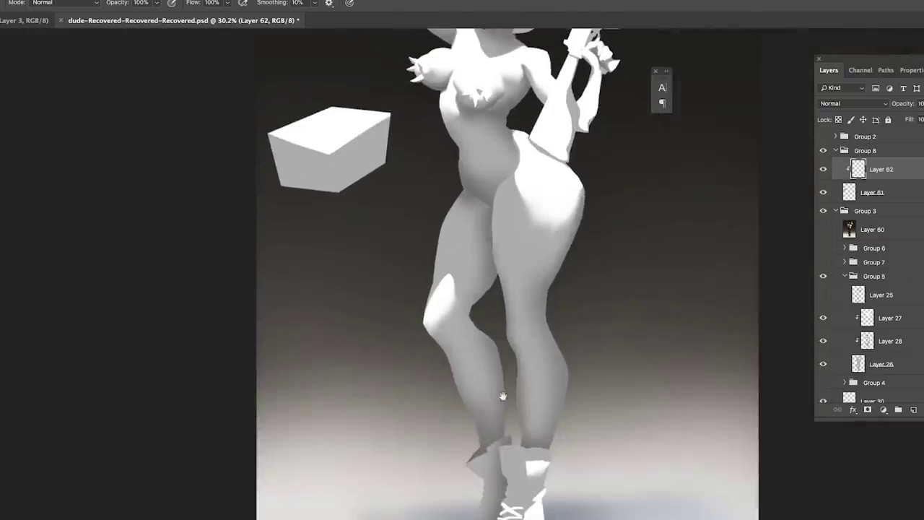
{"action": "left_click_drag", "start_coordinate": [503, 395], "coordinate": [485, 302]}
{"action": "left_click_drag", "start_coordinate": [479, 192], "coordinate": [482, 300]}
{"action": "left_click_drag", "start_coordinate": [461, 216], "coordinate": [503, 194]}
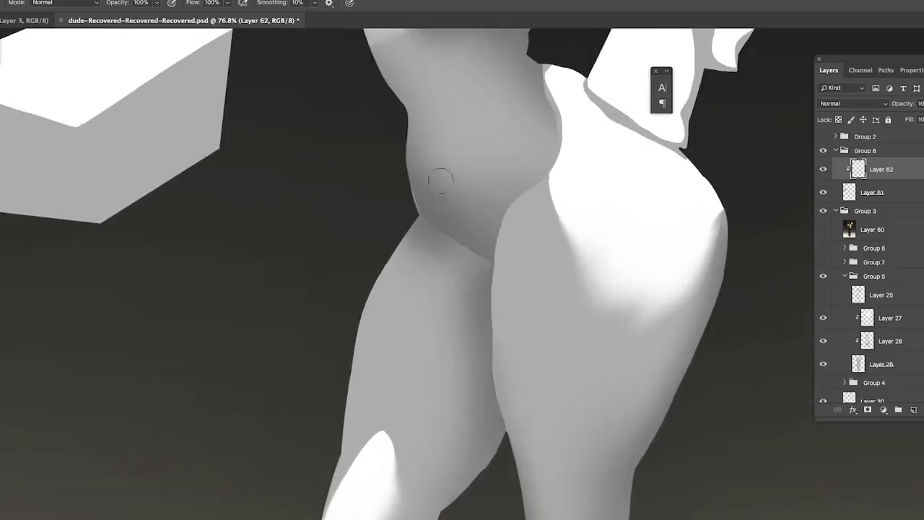
Step: Examine the soft shading on the figure's lower legs and boots up close
{"action": "scroll", "coordinate": [505, 264], "scroll_direction": "down", "scroll_amount": 5}
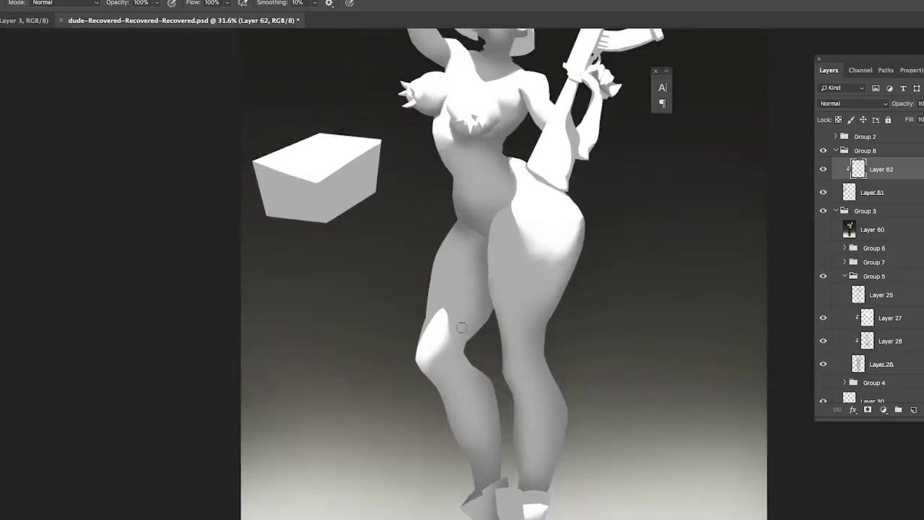
{"action": "scroll", "coordinate": [526, 324], "scroll_direction": "down", "scroll_amount": 6}
{"action": "scroll", "coordinate": [539, 348], "scroll_direction": "up", "scroll_amount": 2}
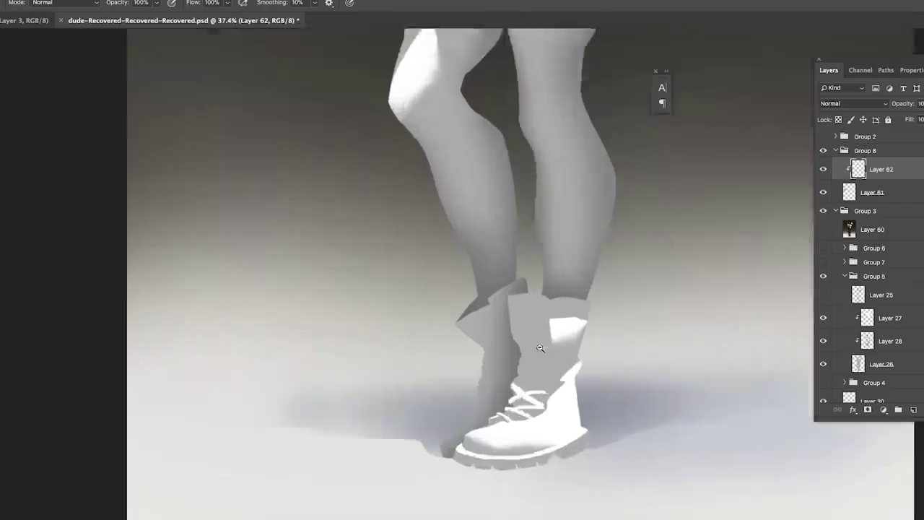
{"action": "scroll", "coordinate": [540, 347], "scroll_direction": "up", "scroll_amount": 5}
{"action": "left_click_drag", "start_coordinate": [482, 458], "coordinate": [498, 408]}
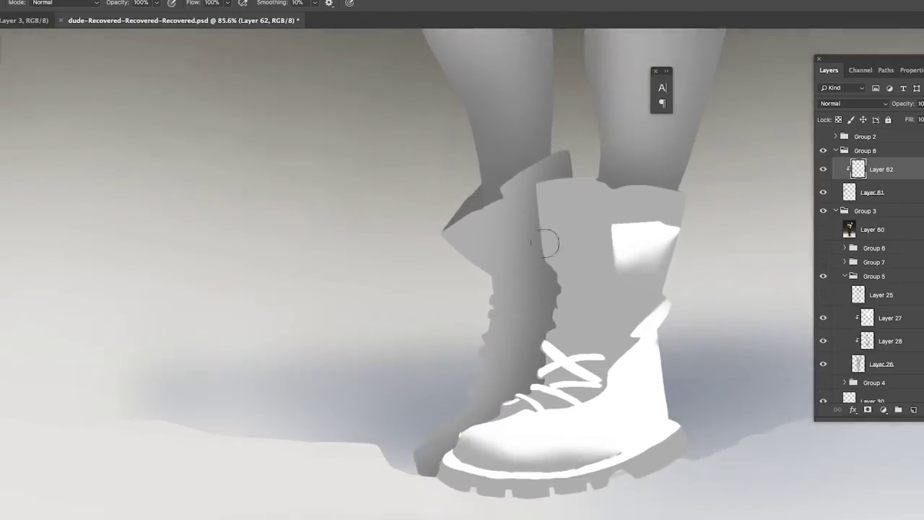
{"action": "scroll", "coordinate": [503, 272], "scroll_direction": "up", "scroll_amount": 3}
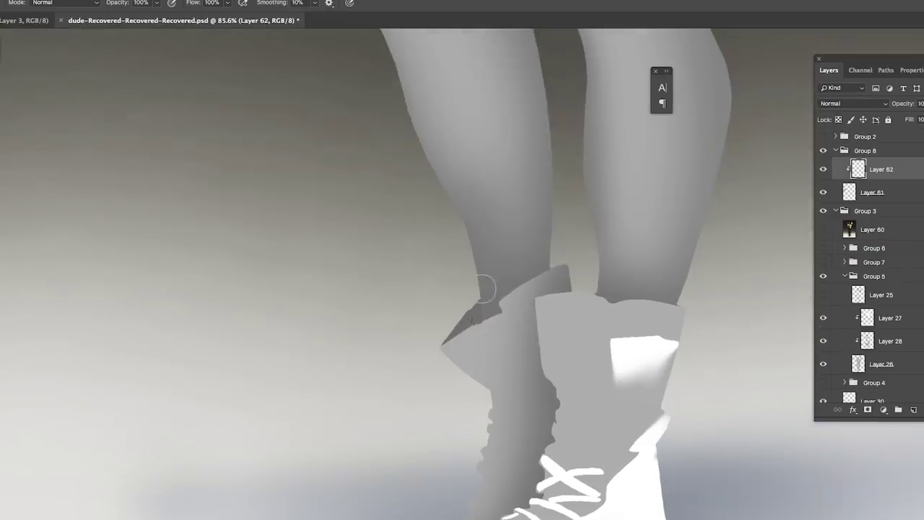
{"action": "key", "text": "h"}
{"action": "left_click_drag", "start_coordinate": [549, 416], "coordinate": [541, 181]}
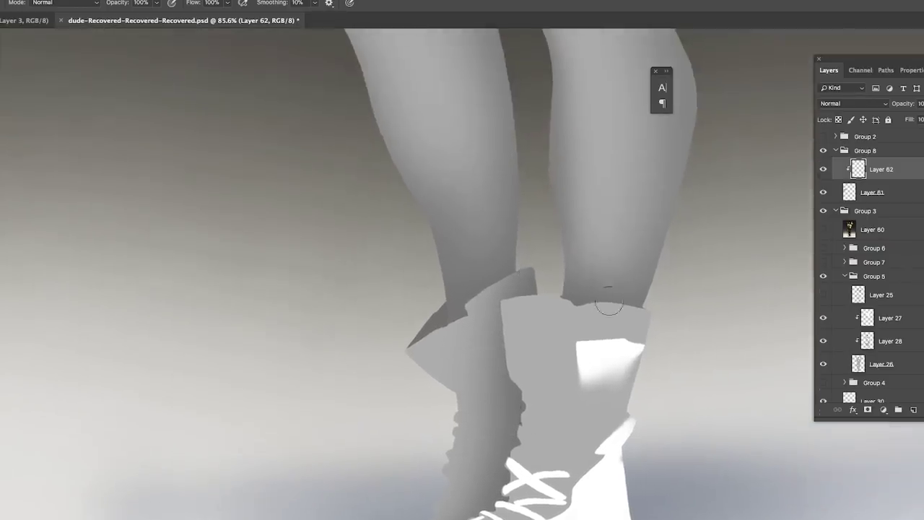
Step: Select Layer 28 and sample the dark grey 7b7b7b from the rear boot's cuff as the foreground colour
{"action": "left_click", "coordinate": [871, 341]}
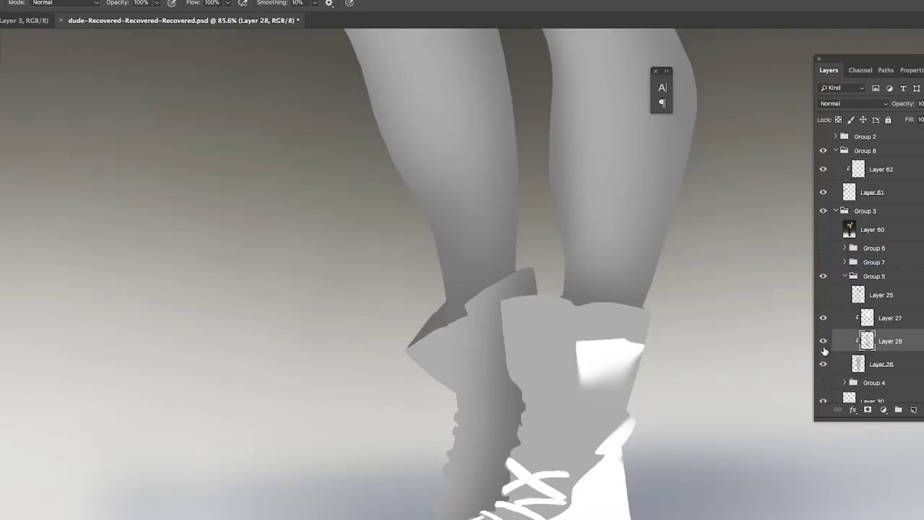
{"action": "scroll", "coordinate": [495, 303], "scroll_direction": "down", "scroll_amount": 3}
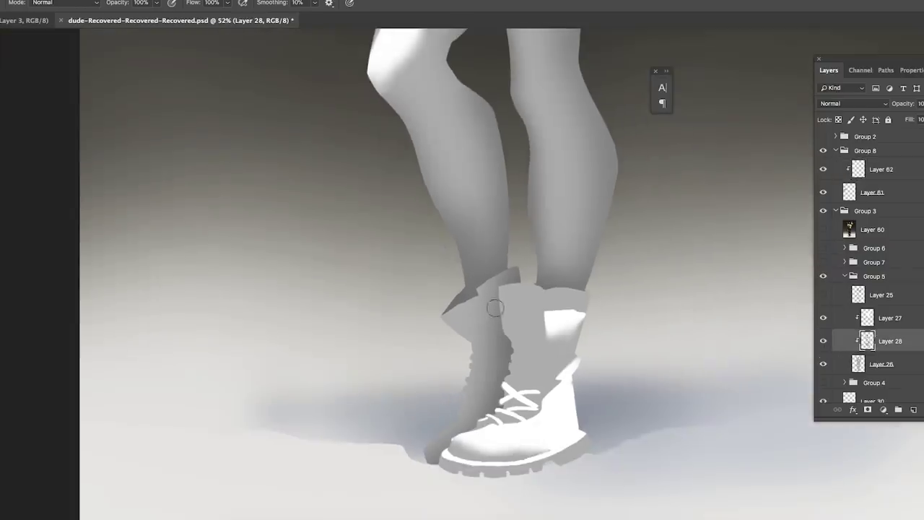
{"action": "key", "text": "F1"}
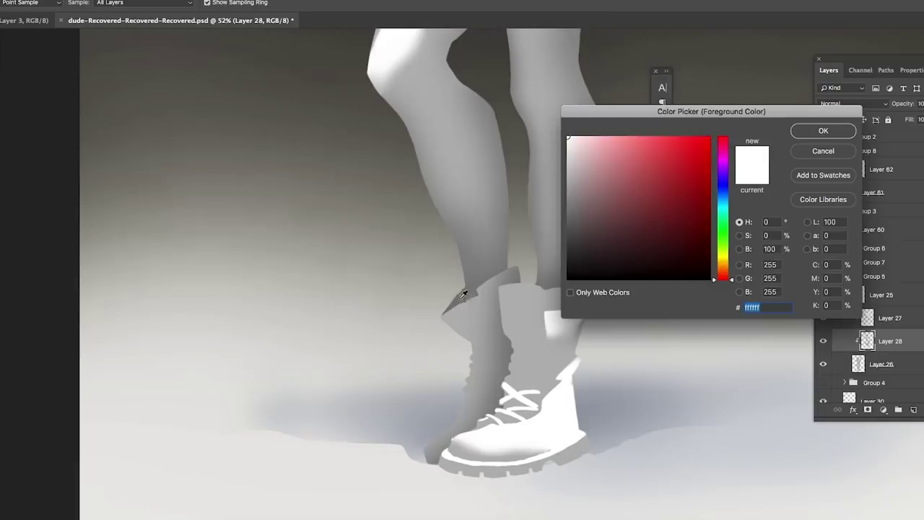
{"action": "left_click", "coordinate": [462, 300]}
{"action": "scroll", "coordinate": [501, 284], "scroll_direction": "up", "scroll_amount": 3}
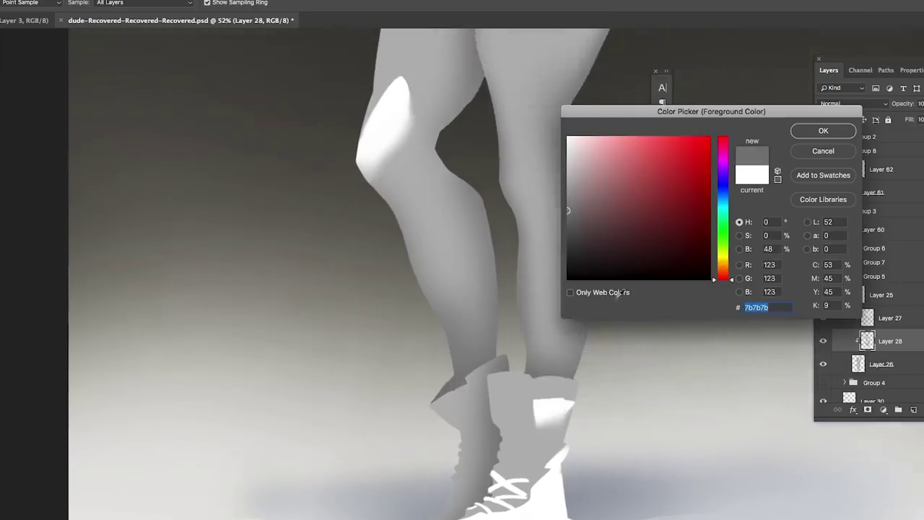
{"action": "scroll", "coordinate": [504, 188], "scroll_direction": "up", "scroll_amount": 3}
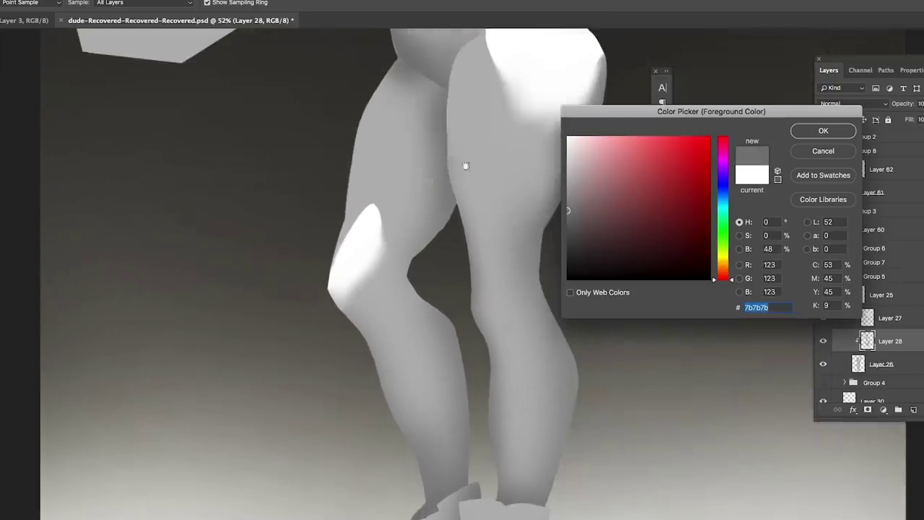
{"action": "scroll", "coordinate": [463, 216], "scroll_direction": "up", "scroll_amount": 3}
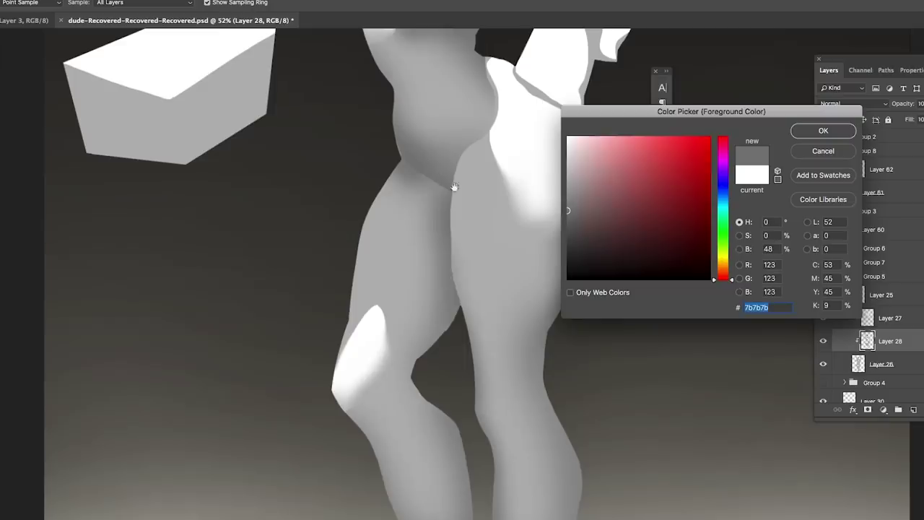
{"action": "left_click_drag", "start_coordinate": [449, 168], "coordinate": [457, 227]}
{"action": "scroll", "coordinate": [448, 116], "scroll_direction": "up", "scroll_amount": 2}
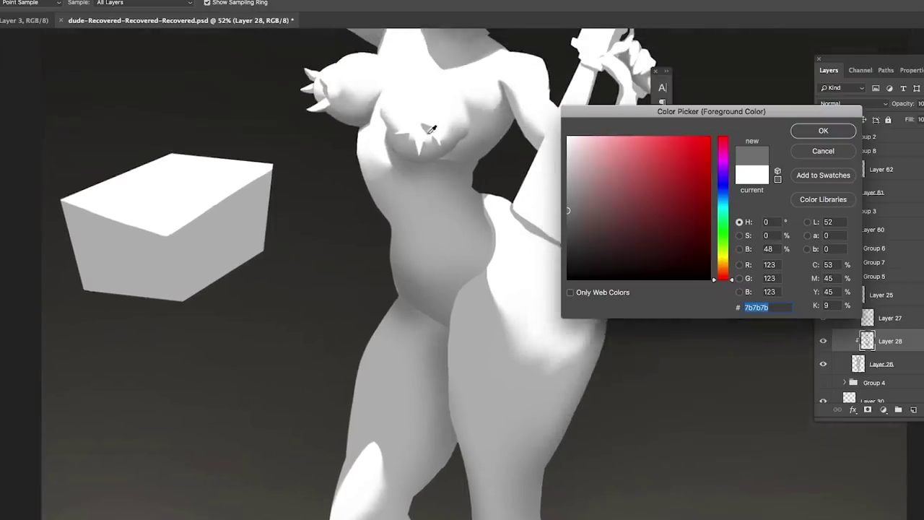
{"action": "scroll", "coordinate": [437, 134], "scroll_direction": "up", "scroll_amount": 2}
{"action": "scroll", "coordinate": [482, 199], "scroll_direction": "up", "scroll_amount": 2}
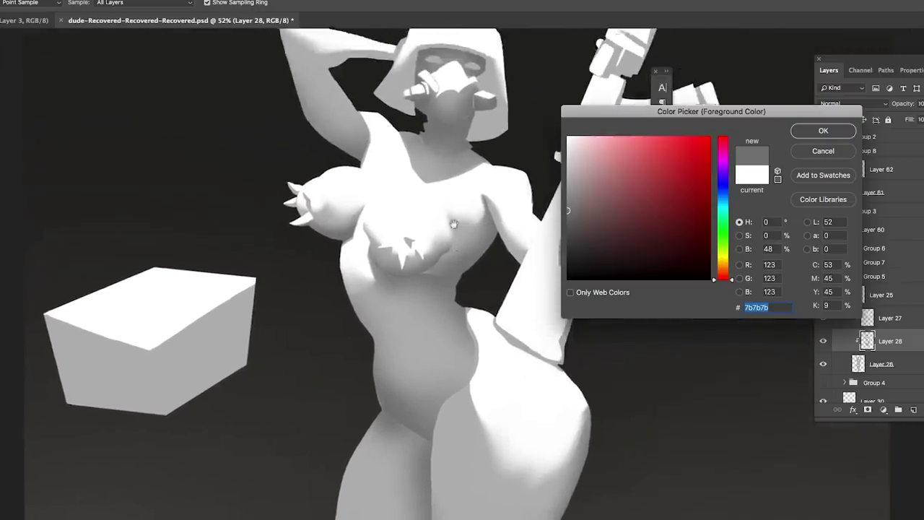
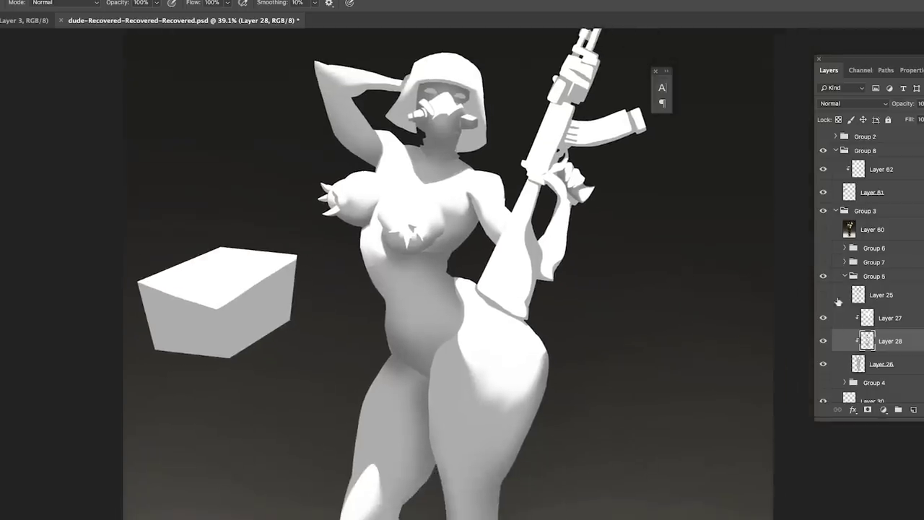
Step: Toggle the visibility of Layer 28 and Layer 62 to compare the figure's shadows with the block's highlight
{"action": "left_click", "coordinate": [823, 342]}
{"action": "left_click", "coordinate": [823, 342]}
{"action": "left_click", "coordinate": [822, 169]}
{"action": "left_click", "coordinate": [823, 169]}
Step: Add a new layer between Layer 62 and Layer 61 and clip both upper layers to the block's base layer
{"action": "left_click", "coordinate": [881, 178]}
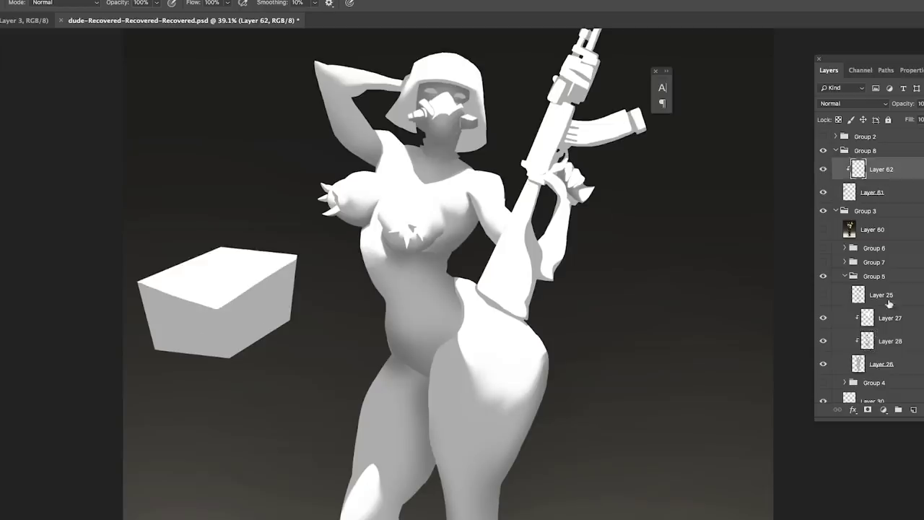
{"action": "left_click", "coordinate": [913, 411]}
{"action": "left_click_drag", "start_coordinate": [874, 164], "coordinate": [889, 202]}
{"action": "left_click", "coordinate": [890, 202], "text": "alt"}
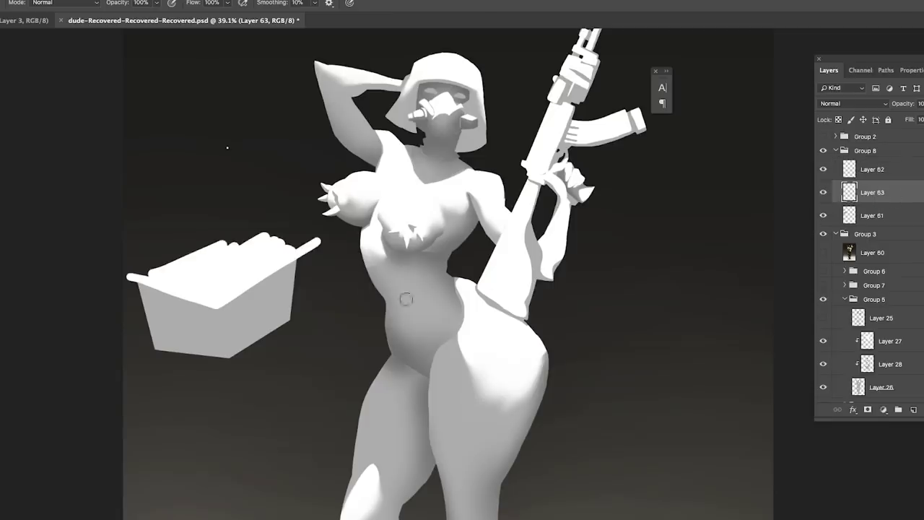
{"action": "left_click", "coordinate": [894, 186], "text": "alt"}
Step: Shade the lower edges of the block's two side faces dark grey with a large soft brush on Layer 63
{"action": "scroll", "coordinate": [240, 306], "scroll_direction": "up", "scroll_amount": 2}
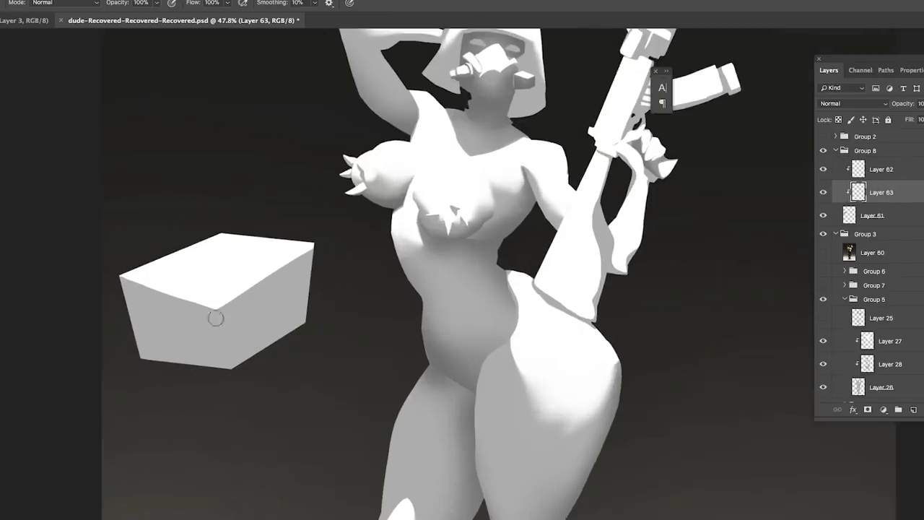
{"action": "scroll", "coordinate": [261, 332], "scroll_direction": "up", "scroll_amount": 3}
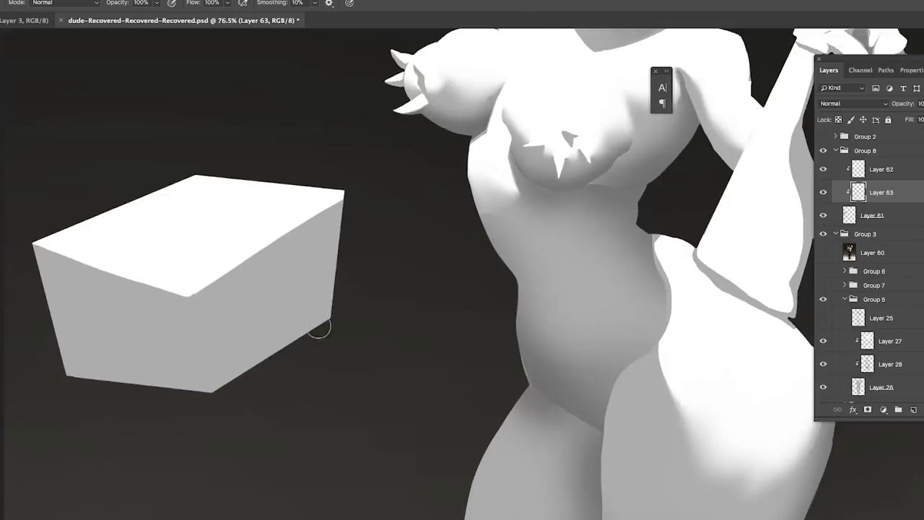
{"action": "key", "text": "bracketright"}
{"action": "key", "text": "bracketright"}
{"action": "key", "text": "bracketright"}
{"action": "key", "text": "bracketright"}
{"action": "key", "text": "bracketright"}
{"action": "right_click", "coordinate": [290, 301]}
{"action": "left_click", "coordinate": [418, 428]}
{"action": "left_click", "coordinate": [426, 242]}
{"action": "key", "text": "bracketright"}
{"action": "key", "text": "bracketright"}
{"action": "key", "text": "bracketright"}
{"action": "key", "text": "bracketright"}
{"action": "key", "text": "bracketright"}
{"action": "key", "text": "bracketleft"}
{"action": "key", "text": "bracketleft"}
{"action": "key", "text": "bracketleft"}
{"action": "mouse_move", "coordinate": [327, 374]}
{"action": "left_mouse_down"}
{"action": "mouse_move", "coordinate": [249, 427]}
{"action": "mouse_move", "coordinate": [351, 351]}
{"action": "mouse_move", "coordinate": [231, 432]}
{"action": "mouse_move", "coordinate": [318, 375]}
{"action": "mouse_move", "coordinate": [202, 438]}
{"action": "mouse_move", "coordinate": [50, 416]}
{"action": "mouse_move", "coordinate": [220, 441]}
{"action": "mouse_move", "coordinate": [48, 411]}
{"action": "mouse_move", "coordinate": [149, 434]}
{"action": "mouse_move", "coordinate": [306, 411]}
{"action": "mouse_move", "coordinate": [284, 370]}
{"action": "mouse_move", "coordinate": [212, 373]}
{"action": "mouse_move", "coordinate": [229, 393]}
{"action": "left_mouse_up"}
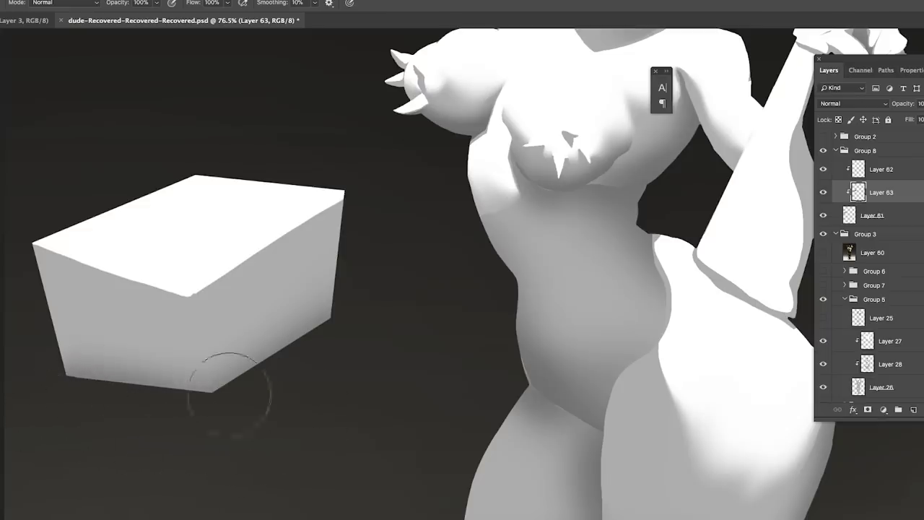
Step: Build up the soft shadow along the block's bottom edges and compare the block with the whole figure
{"action": "scroll", "coordinate": [314, 336], "scroll_direction": "down", "scroll_amount": 3}
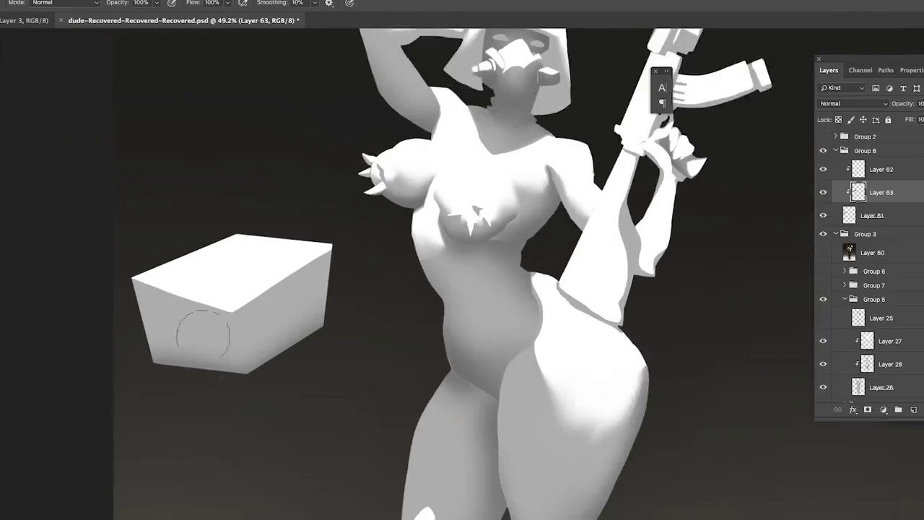
{"action": "left_click_drag", "start_coordinate": [192, 385], "coordinate": [191, 366]}
{"action": "mouse_move", "coordinate": [193, 398]}
{"action": "left_mouse_down"}
{"action": "mouse_move", "coordinate": [223, 400]}
{"action": "mouse_move", "coordinate": [163, 392]}
{"action": "mouse_move", "coordinate": [256, 407]}
{"action": "mouse_move", "coordinate": [299, 381]}
{"action": "left_mouse_up"}
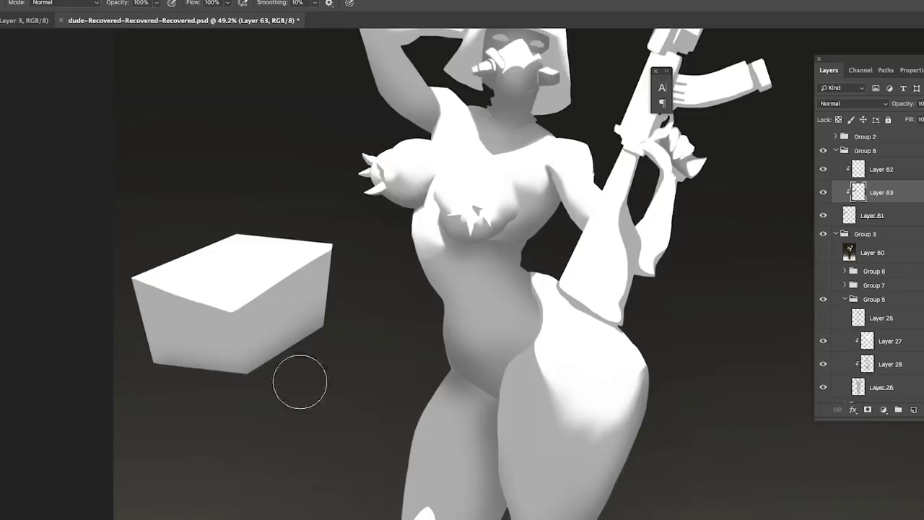
{"action": "scroll", "coordinate": [300, 381], "scroll_direction": "down", "scroll_amount": 1}
{"action": "scroll", "coordinate": [295, 363], "scroll_direction": "up", "scroll_amount": 2}
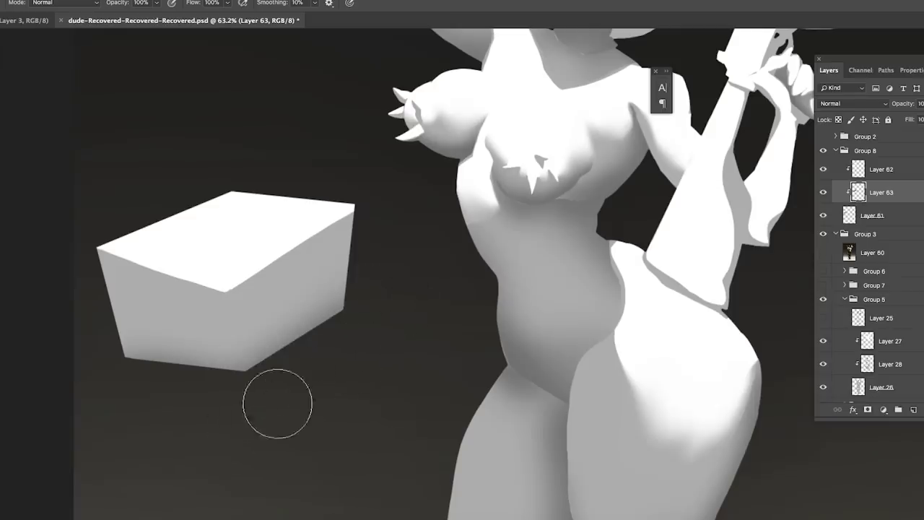
{"action": "scroll", "coordinate": [375, 315], "scroll_direction": "down", "scroll_amount": 5}
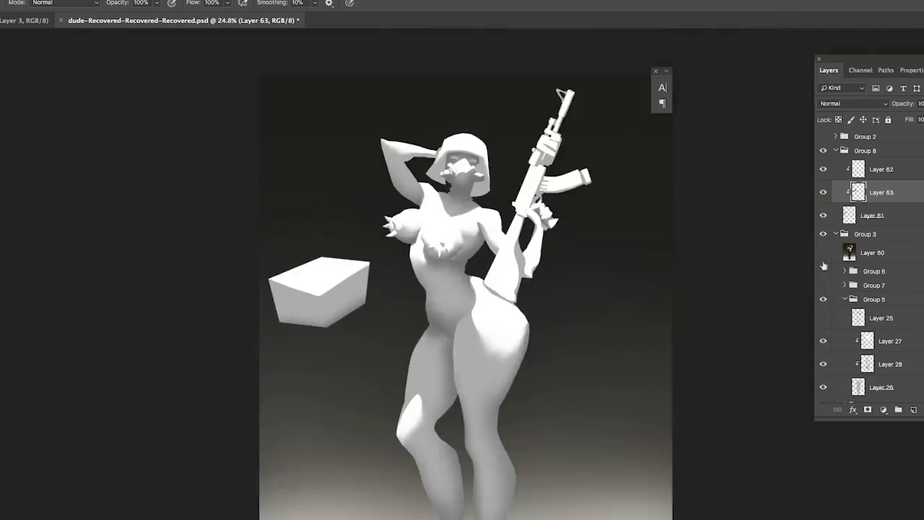
{"action": "scroll", "coordinate": [858, 294], "scroll_direction": "down", "scroll_amount": 2}
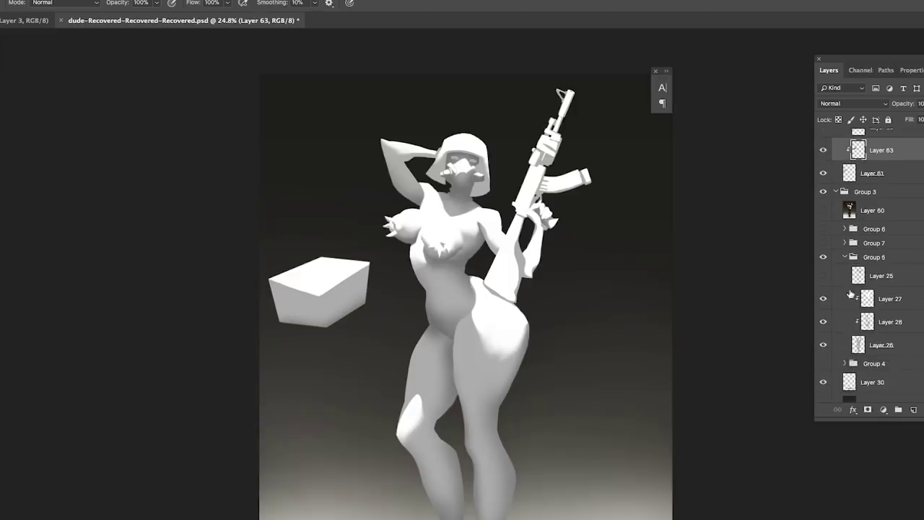
Step: Toggle the line art on Layer 25 to compare the figure without it, leaving the lines shown
{"action": "left_click", "coordinate": [823, 276]}
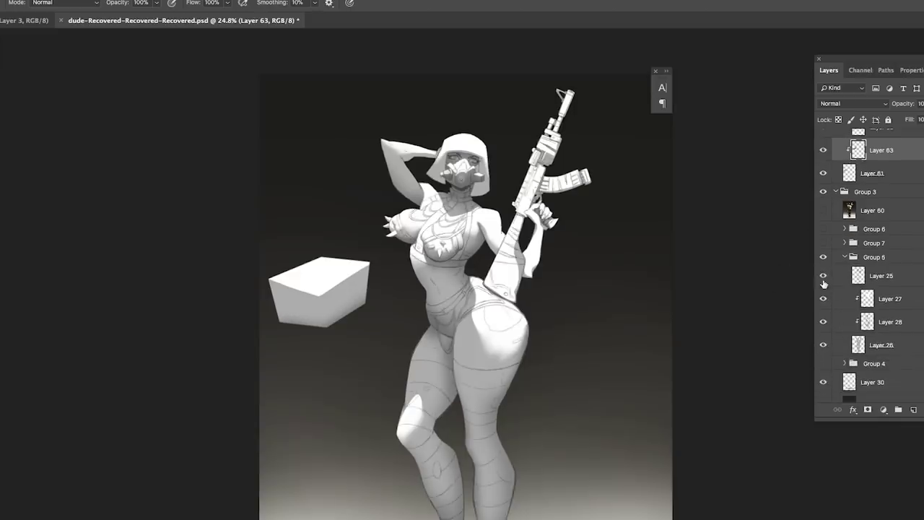
{"action": "left_click", "coordinate": [822, 276]}
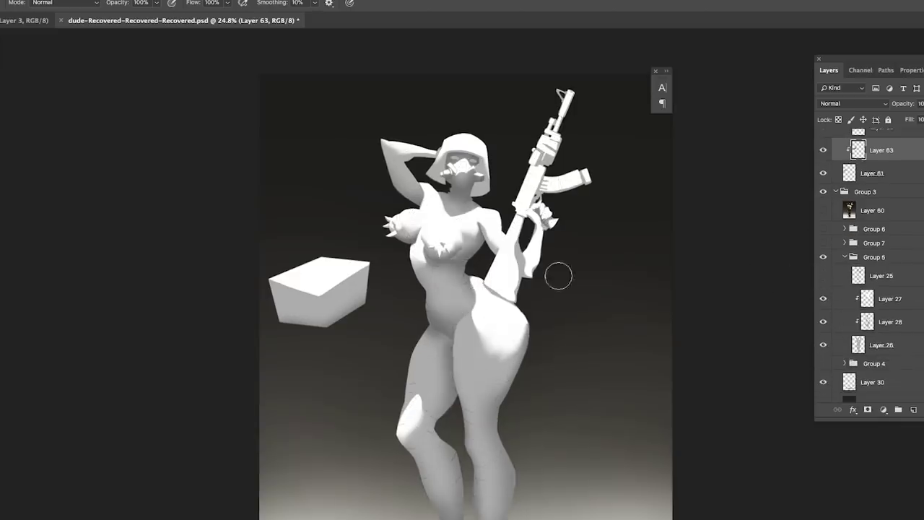
{"action": "left_click", "coordinate": [823, 276]}
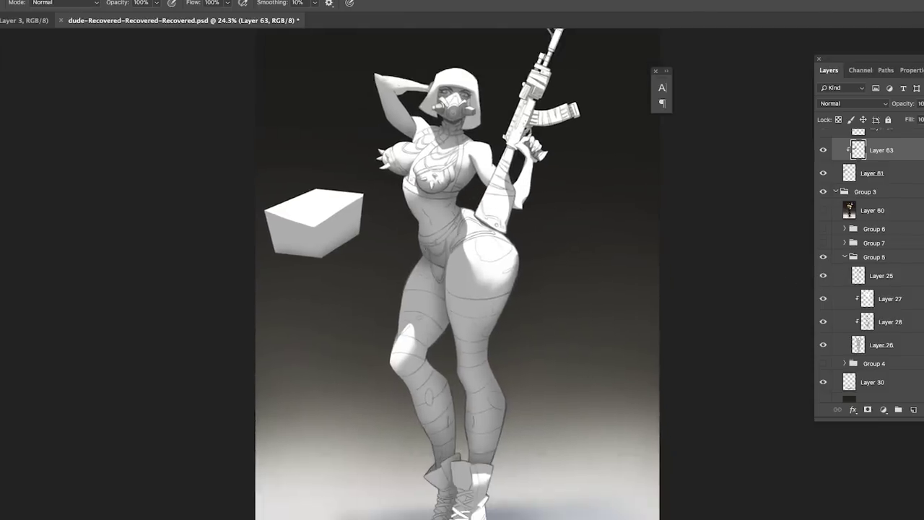
Step: Examine the highlights and soft shadows on the figure's head, torso, hips and legs against the block
{"action": "scroll", "coordinate": [476, 267], "scroll_direction": "down", "scroll_amount": 3}
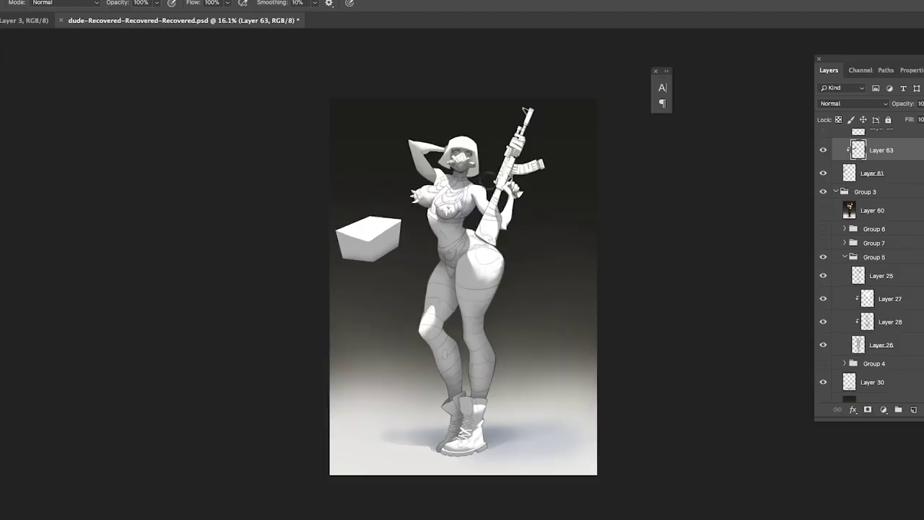
{"action": "scroll", "coordinate": [516, 209], "scroll_direction": "up", "scroll_amount": 3}
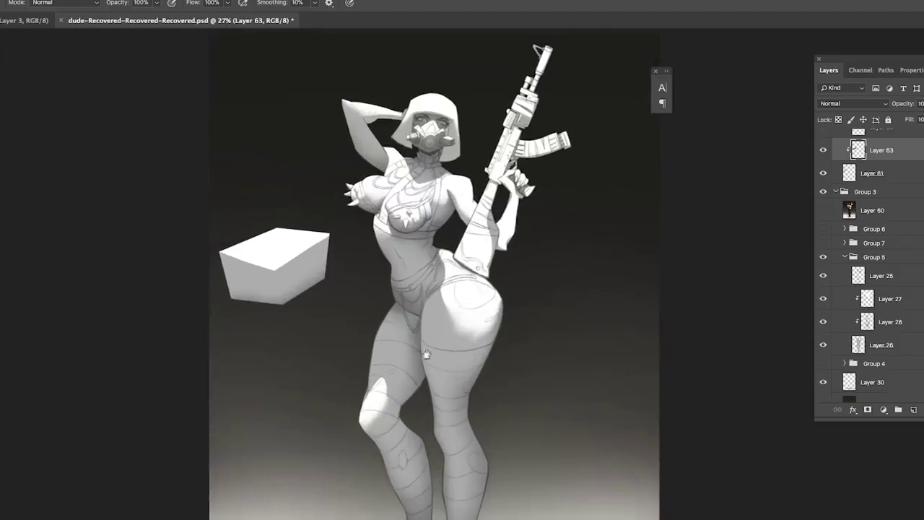
{"action": "scroll", "coordinate": [402, 303], "scroll_direction": "down", "scroll_amount": 1}
{"action": "scroll", "coordinate": [382, 79], "scroll_direction": "up", "scroll_amount": 3}
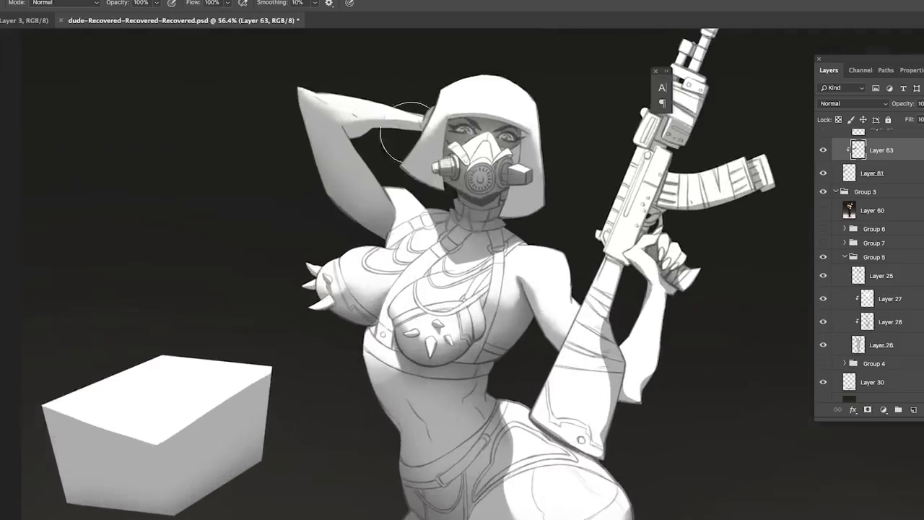
{"action": "scroll", "coordinate": [413, 243], "scroll_direction": "down", "scroll_amount": 3}
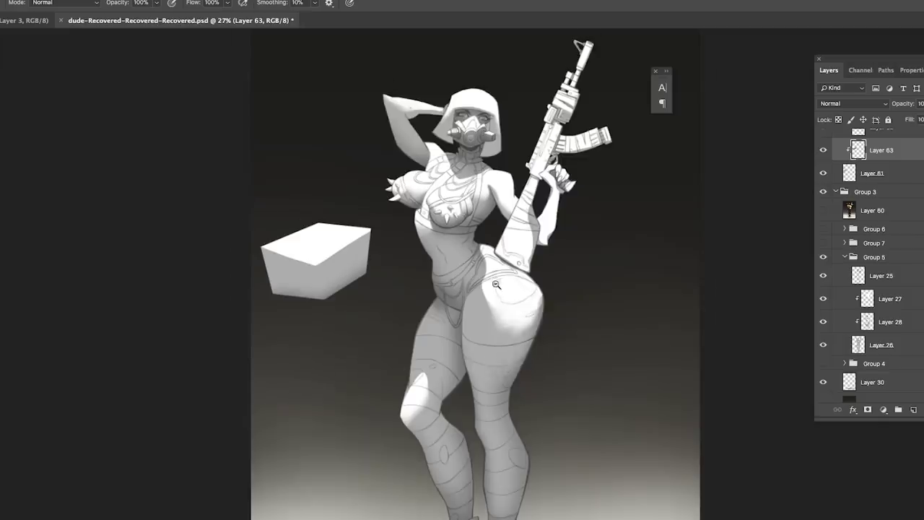
{"action": "scroll", "coordinate": [495, 286], "scroll_direction": "up", "scroll_amount": 3}
{"action": "scroll", "coordinate": [539, 293], "scroll_direction": "down", "scroll_amount": 2}
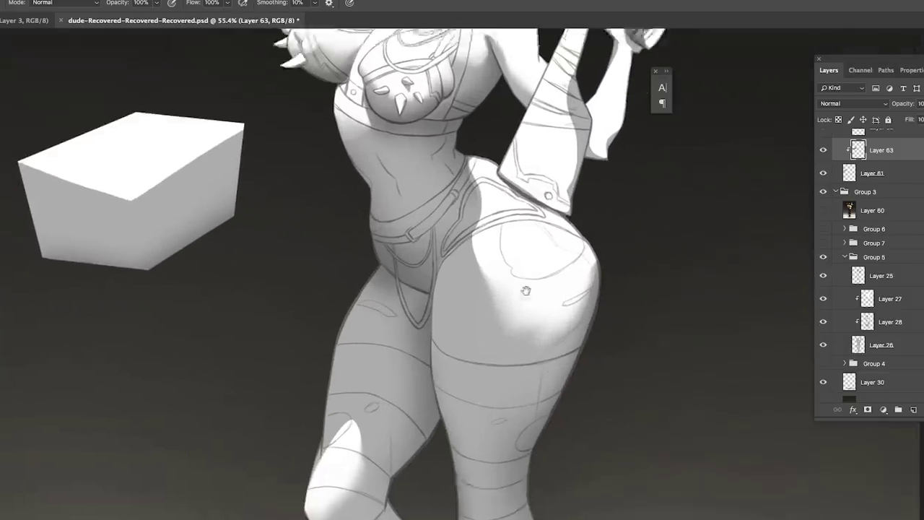
{"action": "scroll", "coordinate": [505, 259], "scroll_direction": "down", "scroll_amount": 2}
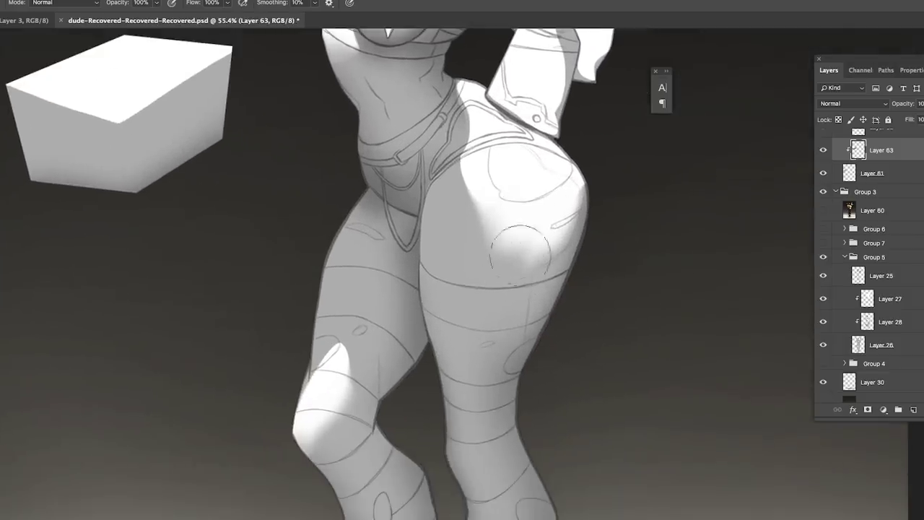
{"action": "left_click_drag", "start_coordinate": [515, 259], "coordinate": [516, 241]}
Step: Switch to the Smudge tool with a Soft Round Pressure brush of 182 px and 0% hardness
{"action": "left_click", "coordinate": [0, 245]}
{"action": "left_click", "coordinate": [0, 233]}
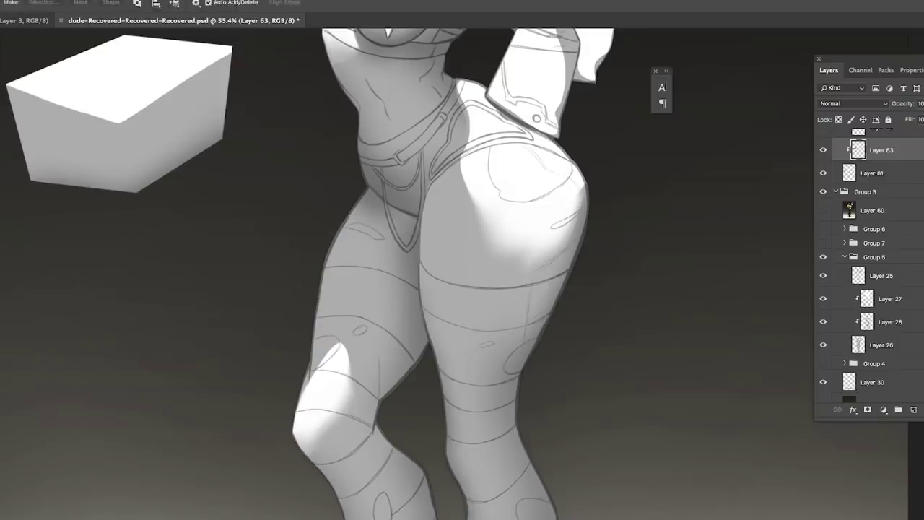
{"action": "left_click", "coordinate": [9, 251]}
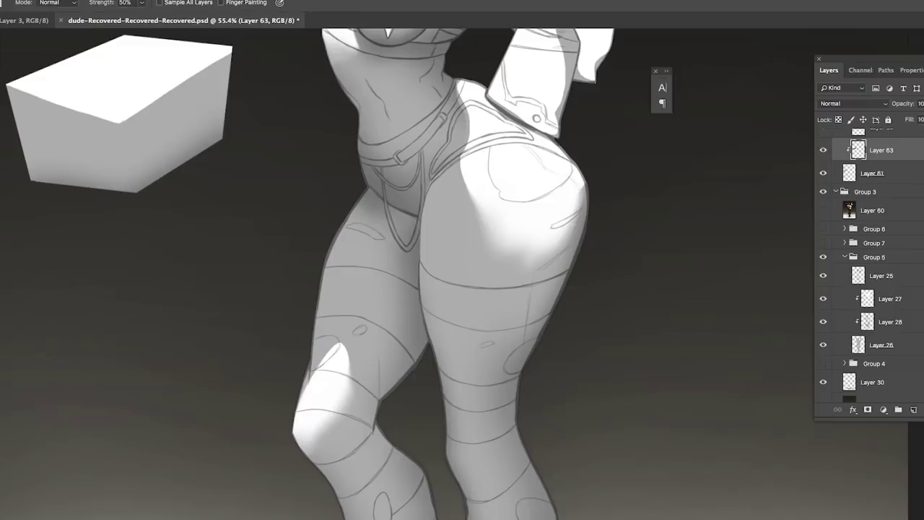
{"action": "right_click", "coordinate": [292, 177]}
{"action": "left_click_drag", "start_coordinate": [348, 199], "coordinate": [359, 199]}
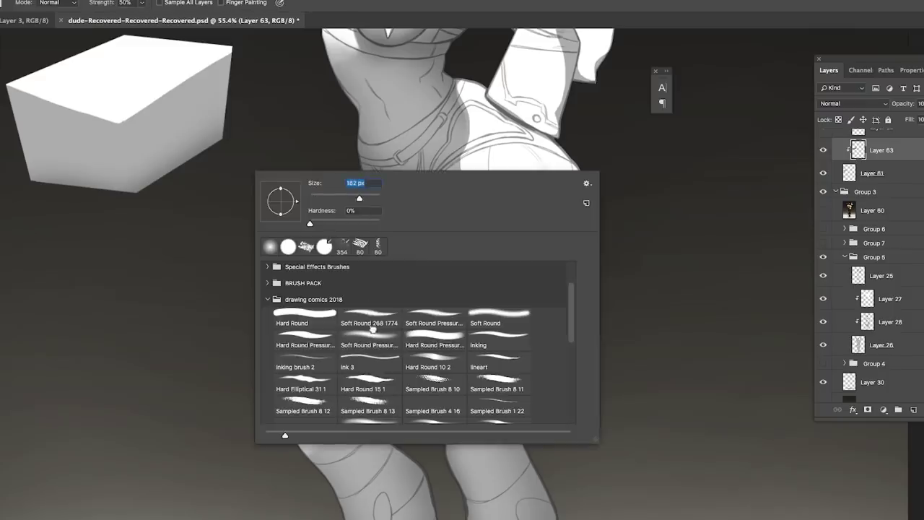
{"action": "left_click", "coordinate": [371, 333]}
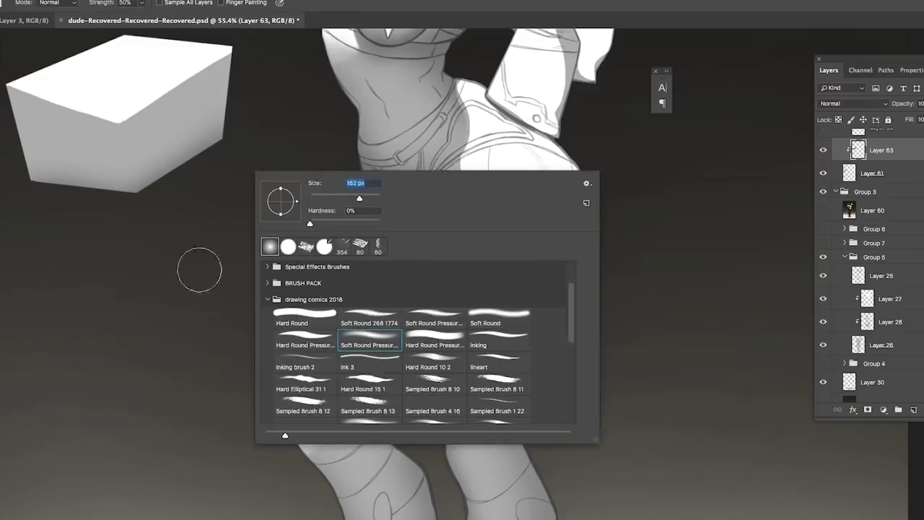
{"action": "left_click", "coordinate": [278, 138]}
Step: Smudge the white highlight on Layer 62 over the block's front upper edges to soften them, and compare with the figure
{"action": "scroll", "coordinate": [863, 163], "scroll_direction": "up", "scroll_amount": 1}
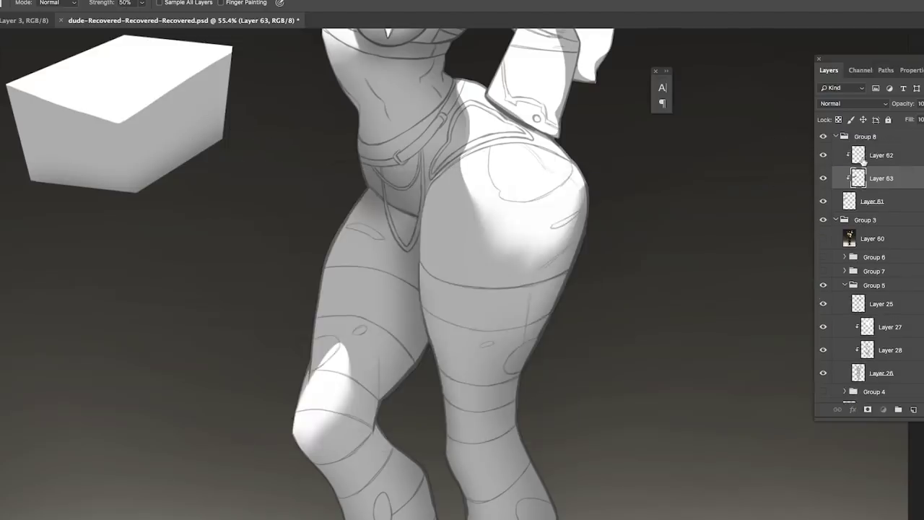
{"action": "left_click", "coordinate": [863, 160]}
{"action": "left_click_drag", "start_coordinate": [109, 142], "coordinate": [221, 258]}
{"action": "mouse_move", "coordinate": [155, 215]}
{"action": "left_mouse_down"}
{"action": "mouse_move", "coordinate": [182, 218]}
{"action": "mouse_move", "coordinate": [205, 236]}
{"action": "left_mouse_up"}
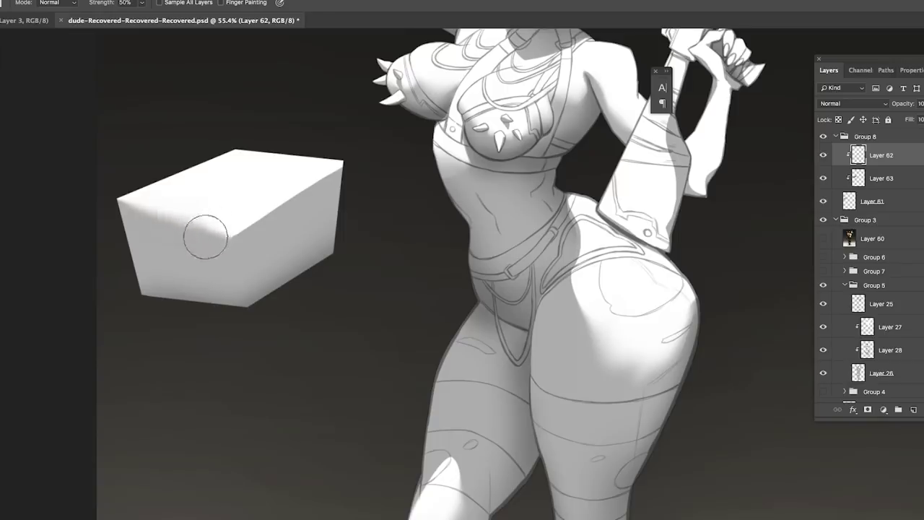
{"action": "mouse_move", "coordinate": [252, 212]}
{"action": "left_mouse_down"}
{"action": "mouse_move", "coordinate": [193, 220]}
{"action": "mouse_move", "coordinate": [231, 233]}
{"action": "mouse_move", "coordinate": [175, 223]}
{"action": "mouse_move", "coordinate": [196, 216]}
{"action": "mouse_move", "coordinate": [203, 241]}
{"action": "mouse_move", "coordinate": [223, 223]}
{"action": "mouse_move", "coordinate": [243, 243]}
{"action": "mouse_move", "coordinate": [347, 211]}
{"action": "mouse_move", "coordinate": [289, 268]}
{"action": "mouse_move", "coordinate": [303, 293]}
{"action": "mouse_move", "coordinate": [317, 274]}
{"action": "left_mouse_up"}
{"action": "left_click_drag", "start_coordinate": [318, 274], "coordinate": [273, 289]}
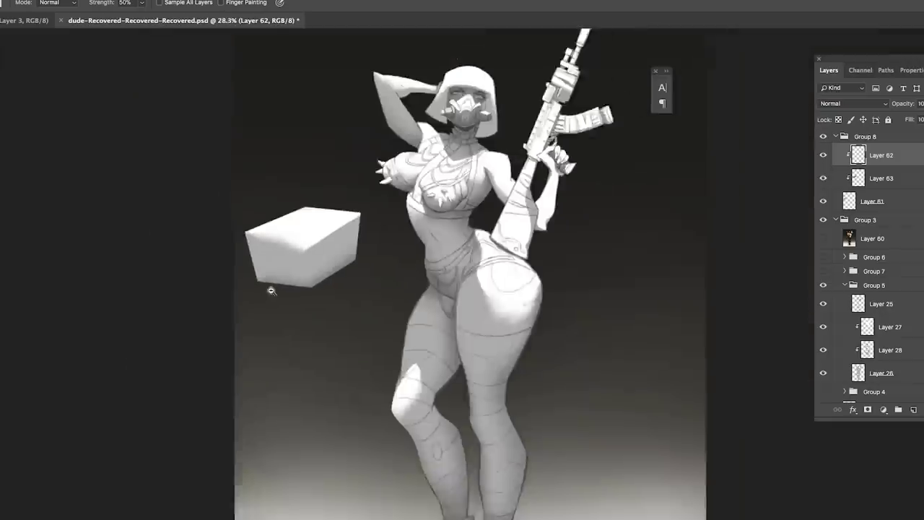
{"action": "scroll", "coordinate": [273, 292], "scroll_direction": "up", "scroll_amount": 3}
{"action": "scroll", "coordinate": [318, 285], "scroll_direction": "down", "scroll_amount": 4}
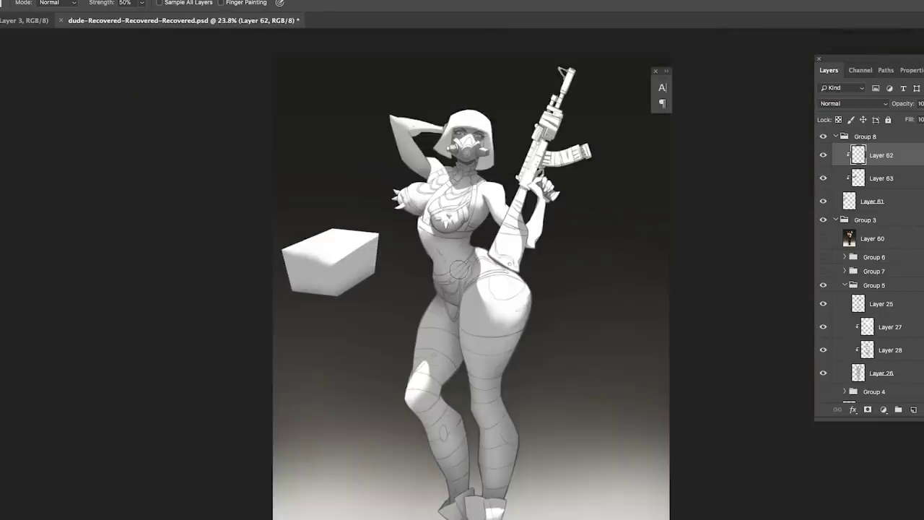
{"action": "scroll", "coordinate": [418, 282], "scroll_direction": "up", "scroll_amount": 2}
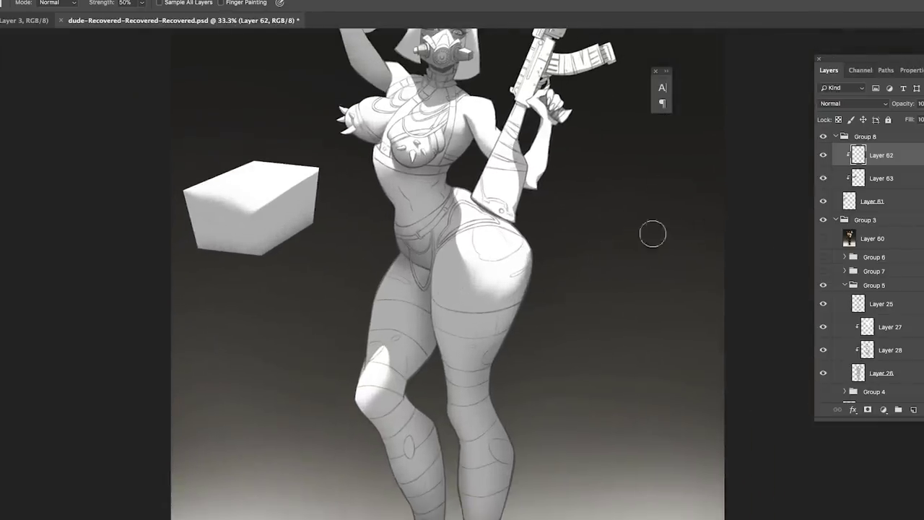
Step: Collapse and hide Group 5, and show the flat colours on Layer 32 inside Group 4
{"action": "left_click", "coordinate": [845, 285]}
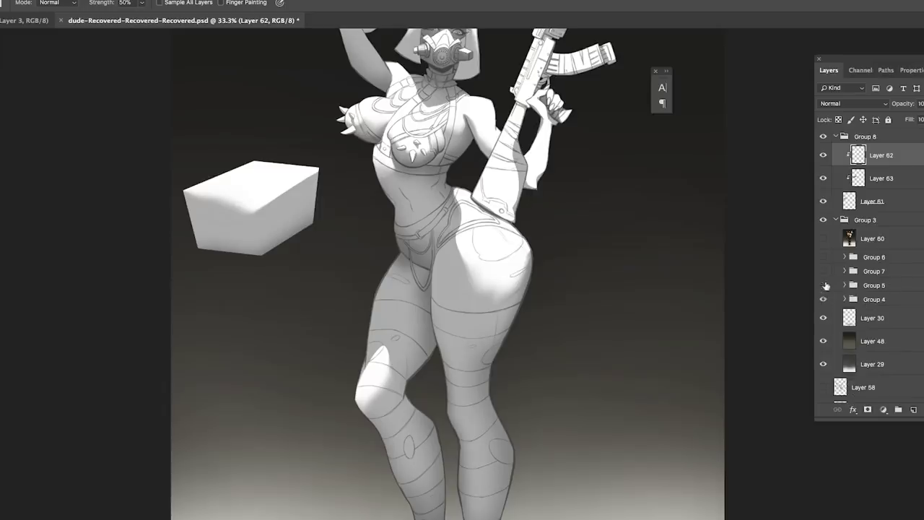
{"action": "left_click", "coordinate": [824, 285]}
{"action": "scroll", "coordinate": [869, 263], "scroll_direction": "down", "scroll_amount": 2}
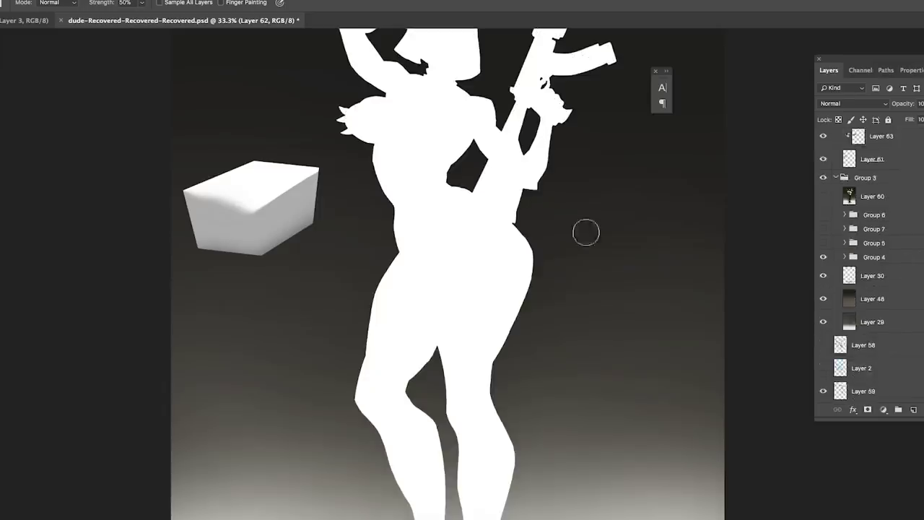
{"action": "left_click", "coordinate": [846, 257]}
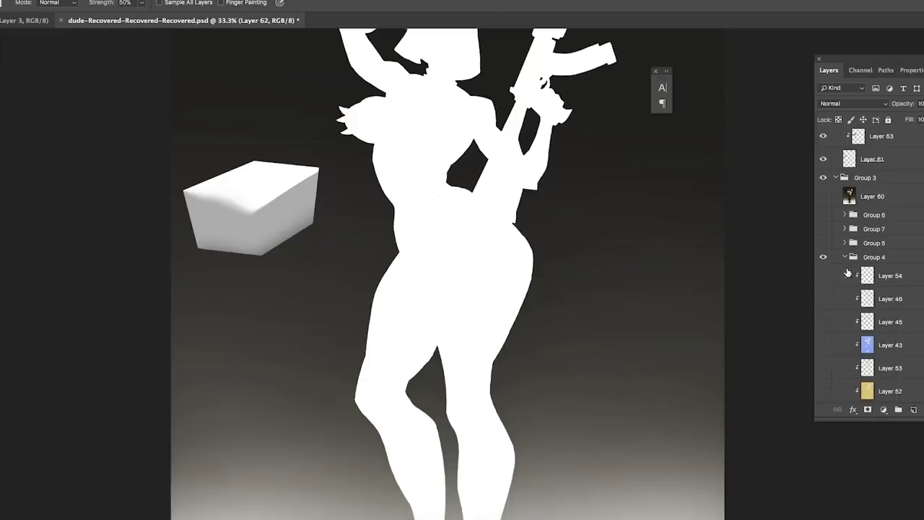
{"action": "scroll", "coordinate": [819, 266], "scroll_direction": "down", "scroll_amount": 5}
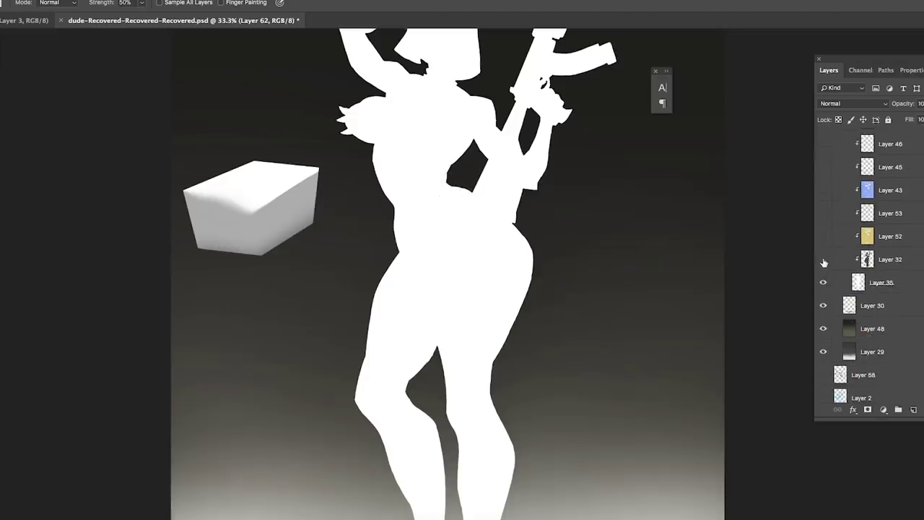
{"action": "left_click", "coordinate": [823, 259]}
{"action": "left_click", "coordinate": [885, 261]}
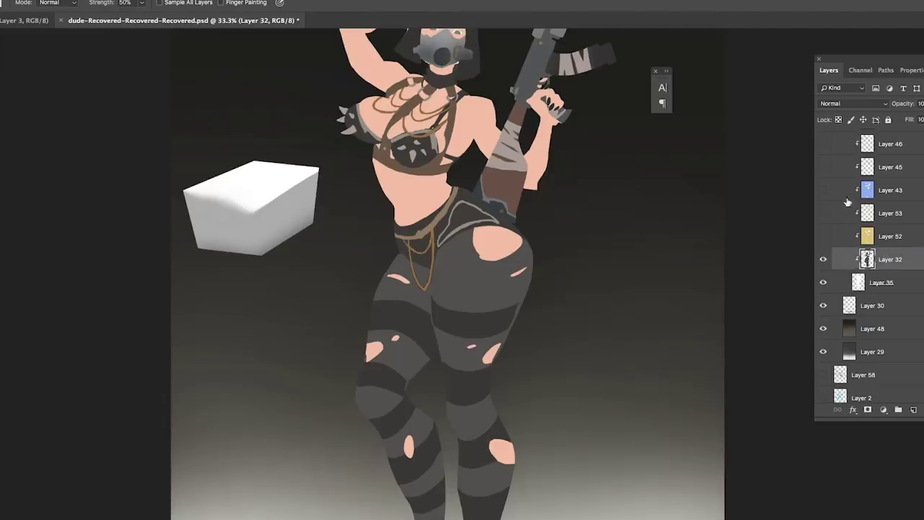
Step: Toggle the flat colours on Layer 32 to compare them with the white base silhouette on Layer 35
{"action": "left_click", "coordinate": [823, 260]}
{"action": "left_click", "coordinate": [869, 282]}
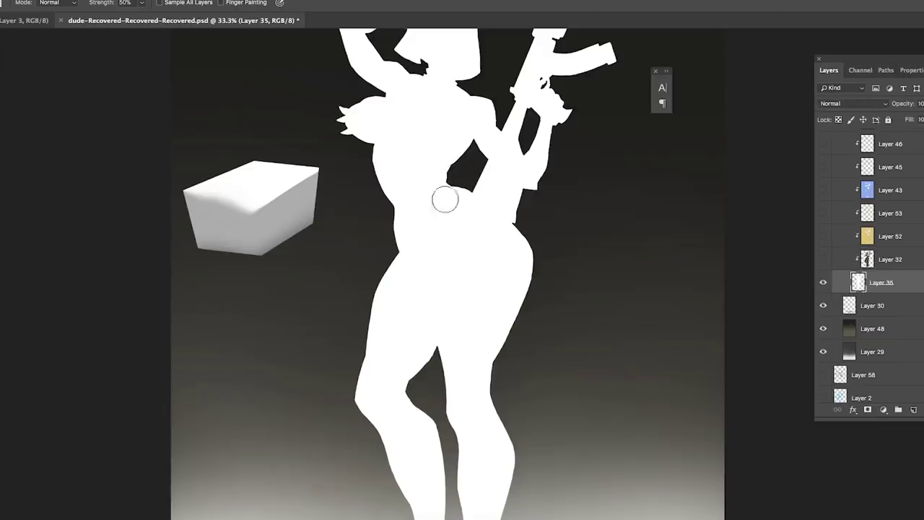
{"action": "left_click", "coordinate": [822, 259]}
{"action": "left_click", "coordinate": [882, 259]}
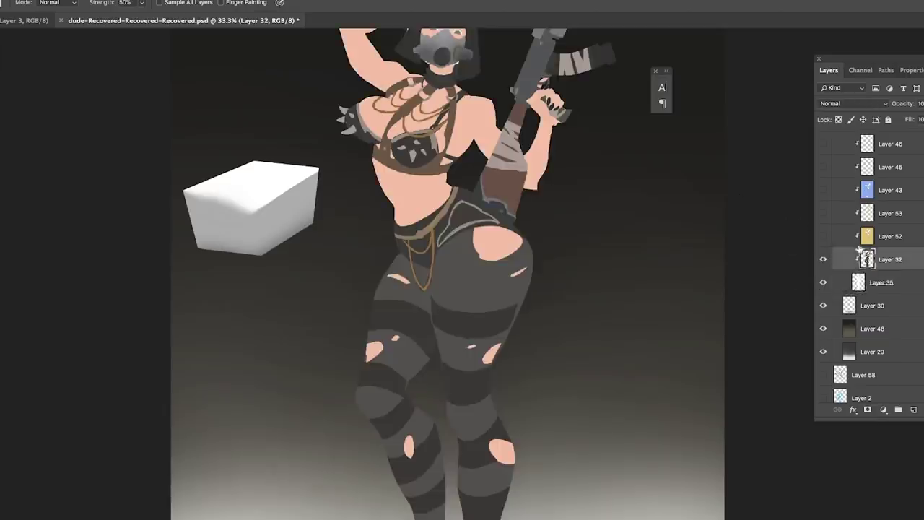
Step: Collapse Group 4 and examine its flat colours on the whole figure and close up around the head
{"action": "left_click_drag", "start_coordinate": [461, 187], "coordinate": [467, 277]}
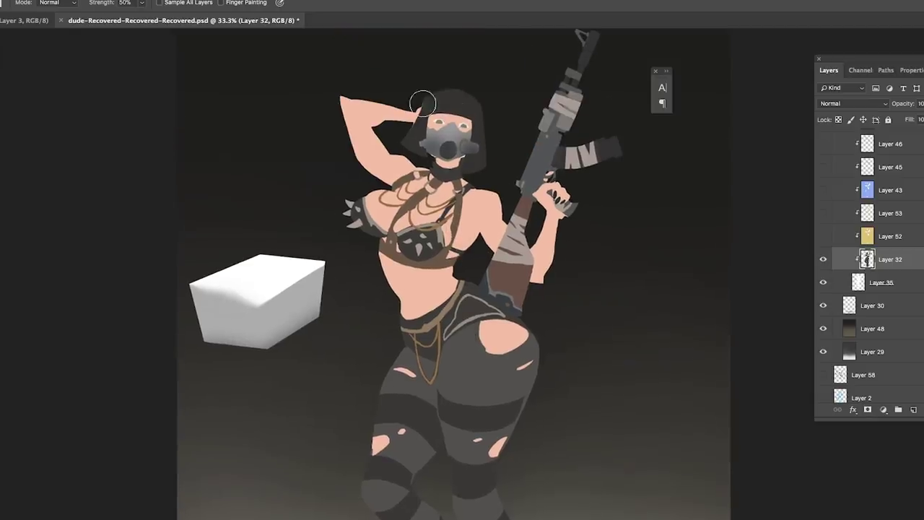
{"action": "scroll", "coordinate": [834, 222], "scroll_direction": "up", "scroll_amount": 5}
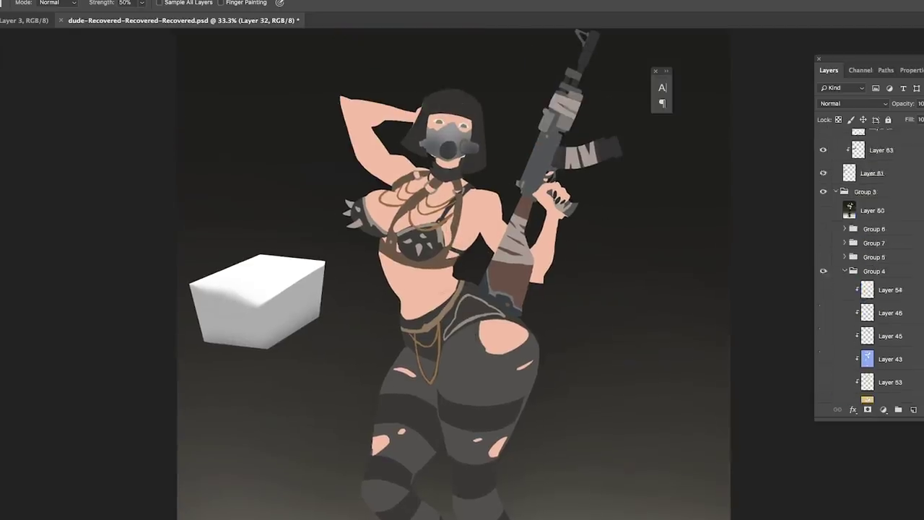
{"action": "left_click", "coordinate": [846, 284]}
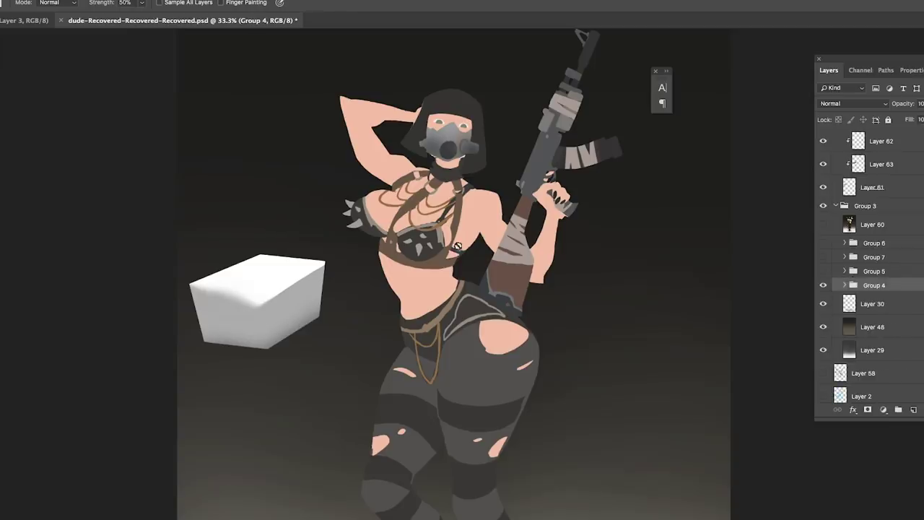
{"action": "scroll", "coordinate": [503, 239], "scroll_direction": "down", "scroll_amount": 3}
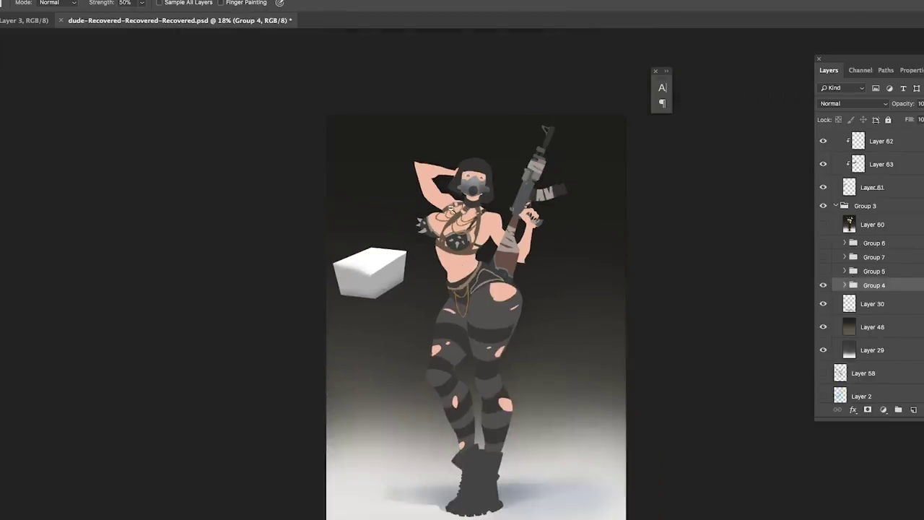
{"action": "scroll", "coordinate": [547, 155], "scroll_direction": "up", "scroll_amount": 3}
{"action": "scroll", "coordinate": [547, 155], "scroll_direction": "up", "scroll_amount": 3}
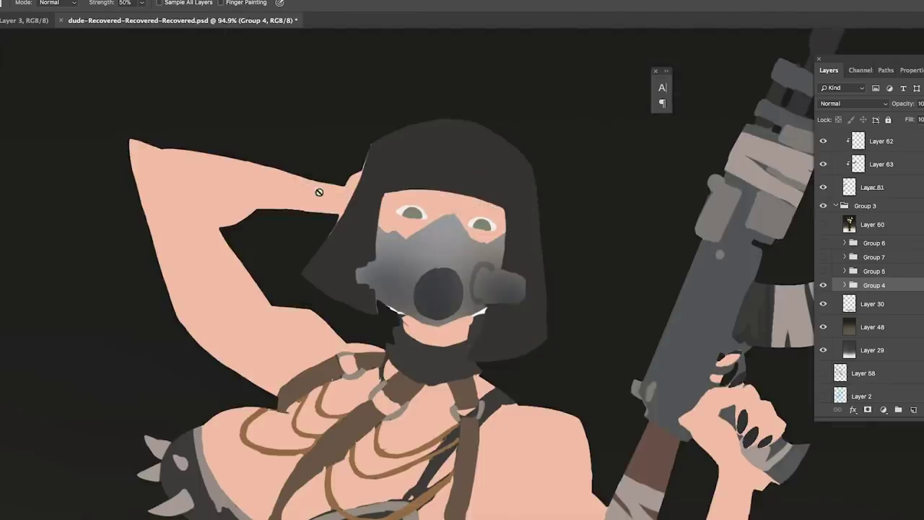
{"action": "scroll", "coordinate": [465, 303], "scroll_direction": "down", "scroll_amount": 5}
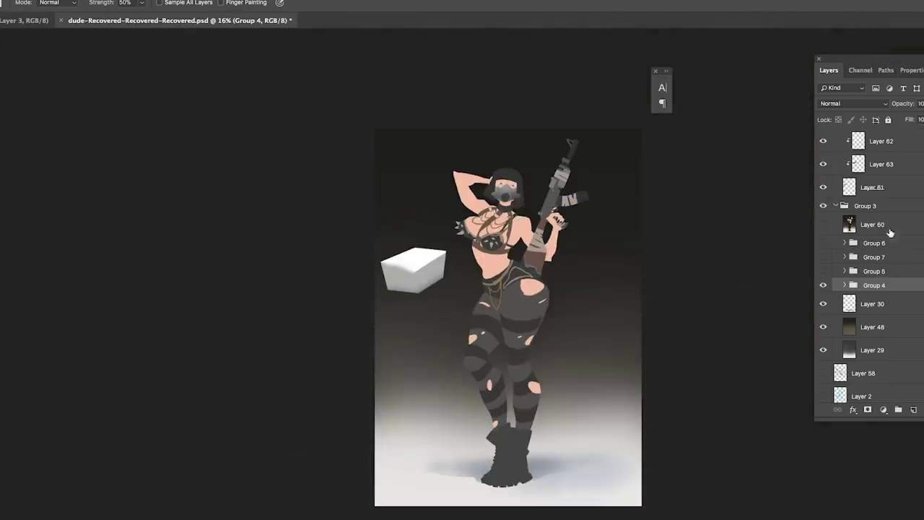
{"action": "left_click", "coordinate": [845, 285]}
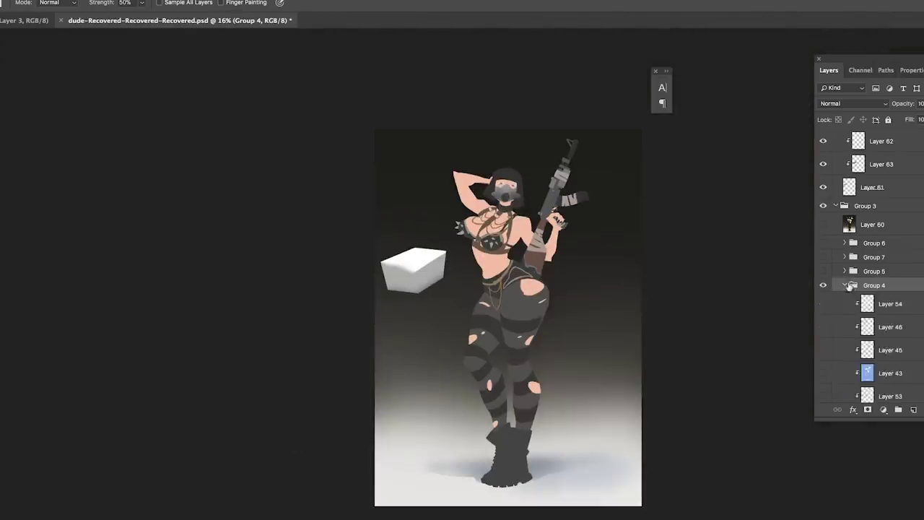
{"action": "left_click", "coordinate": [845, 285]}
Step: Show the grey shading in Group 5, set the group's blend mode to Multiply and inspect the upper body
{"action": "left_click", "coordinate": [822, 272]}
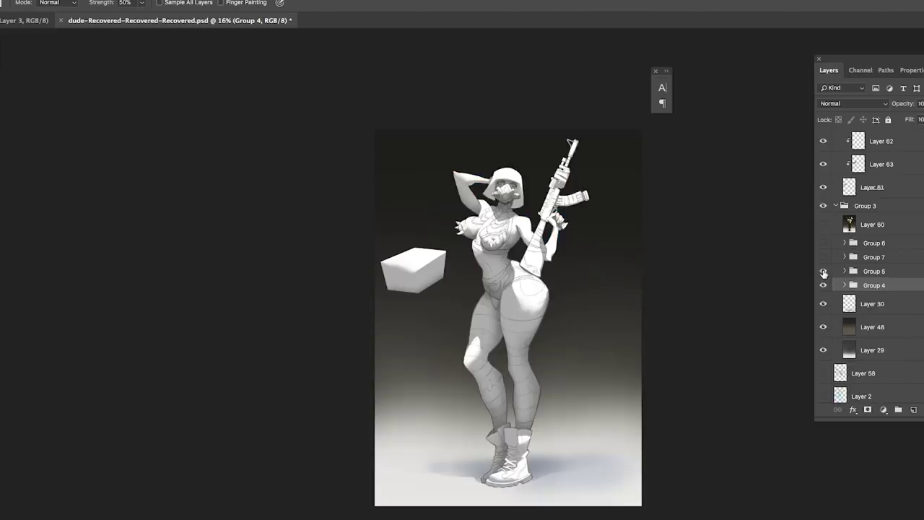
{"action": "left_click", "coordinate": [861, 271]}
{"action": "left_click", "coordinate": [853, 105]}
{"action": "left_click", "coordinate": [834, 150]}
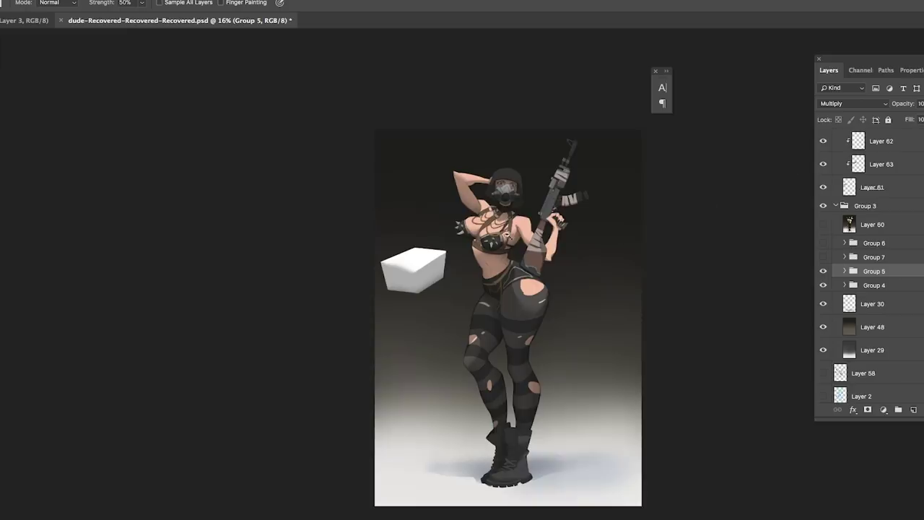
{"action": "scroll", "coordinate": [505, 220], "scroll_direction": "up", "scroll_amount": 2}
{"action": "scroll", "coordinate": [500, 220], "scroll_direction": "up", "scroll_amount": 4}
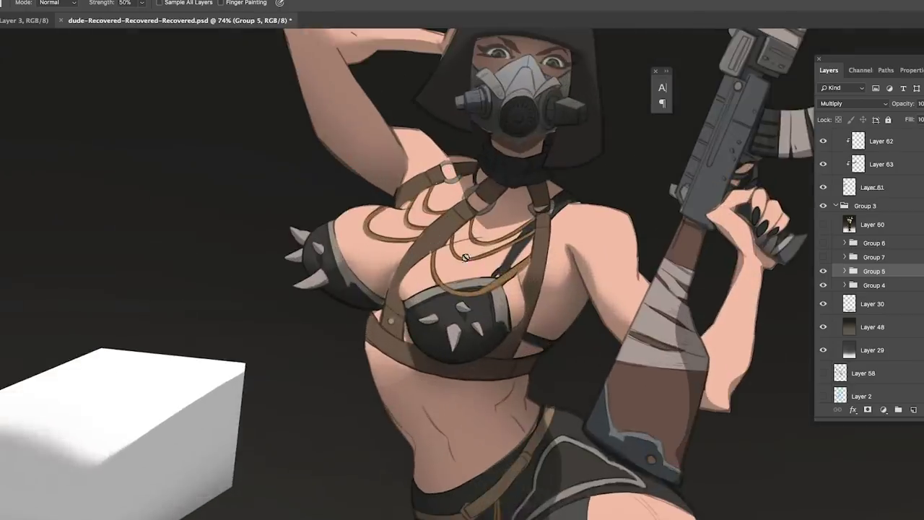
Step: Toggle the Group 5 shading to compare the whole figure with and without it over the Group 4 flat colours
{"action": "scroll", "coordinate": [498, 221], "scroll_direction": "down", "scroll_amount": 3}
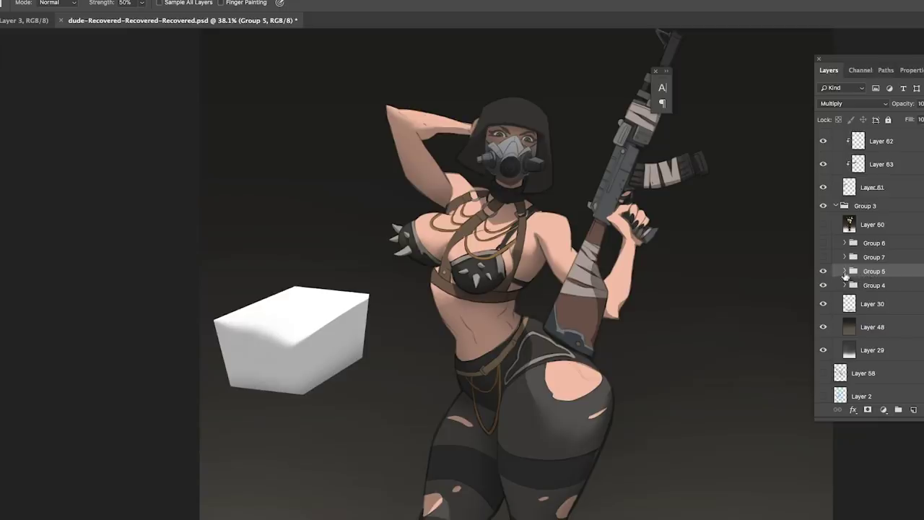
{"action": "left_click", "coordinate": [844, 272]}
{"action": "left_click", "coordinate": [845, 271]}
{"action": "left_click", "coordinate": [824, 272]}
{"action": "left_click", "coordinate": [869, 287]}
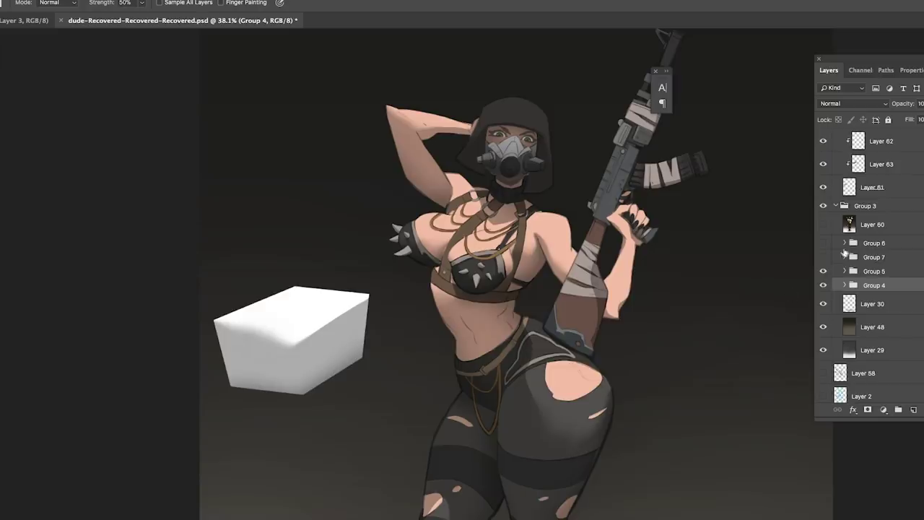
{"action": "scroll", "coordinate": [729, 286], "scroll_direction": "right", "scroll_amount": 3}
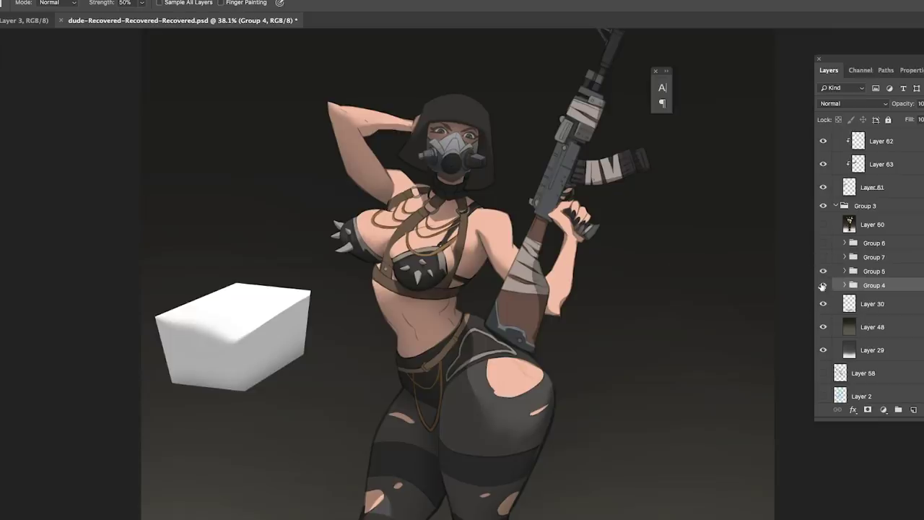
{"action": "left_click", "coordinate": [856, 271]}
{"action": "left_click", "coordinate": [822, 270]}
{"action": "left_click", "coordinate": [822, 271]}
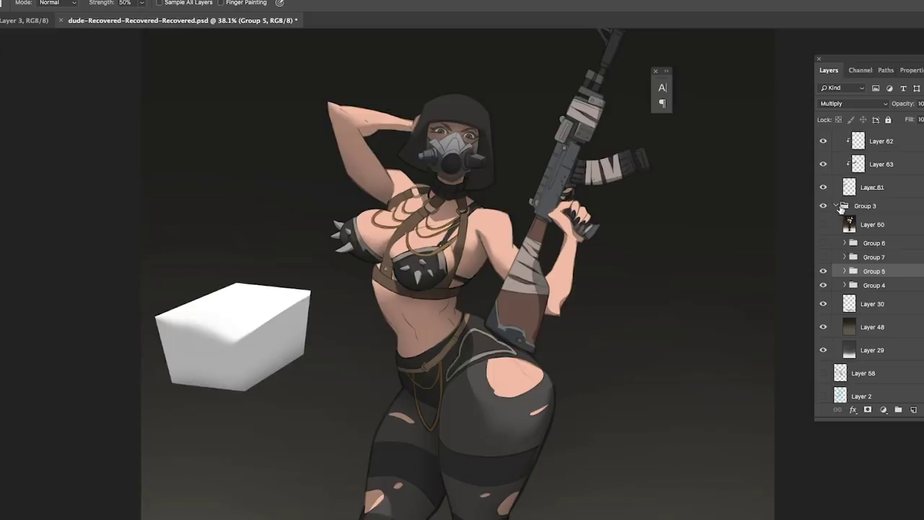
Step: Collapse Group 3 and gather Layer 58 through Layer 0 copy into a new hidden group
{"action": "scroll", "coordinate": [857, 211], "scroll_direction": "up", "scroll_amount": 1}
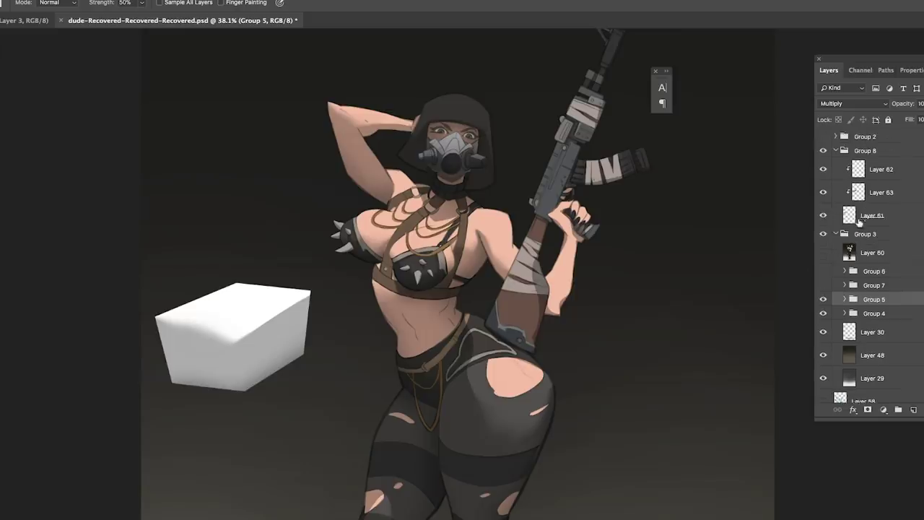
{"action": "left_click", "coordinate": [839, 234]}
{"action": "left_click", "coordinate": [872, 216]}
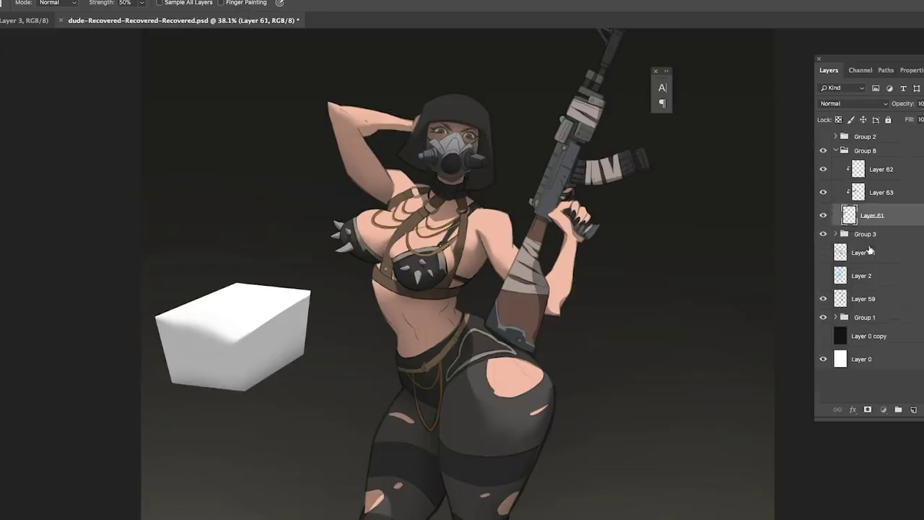
{"action": "left_click", "coordinate": [864, 252]}
{"action": "left_click", "coordinate": [880, 337], "text": "shift"}
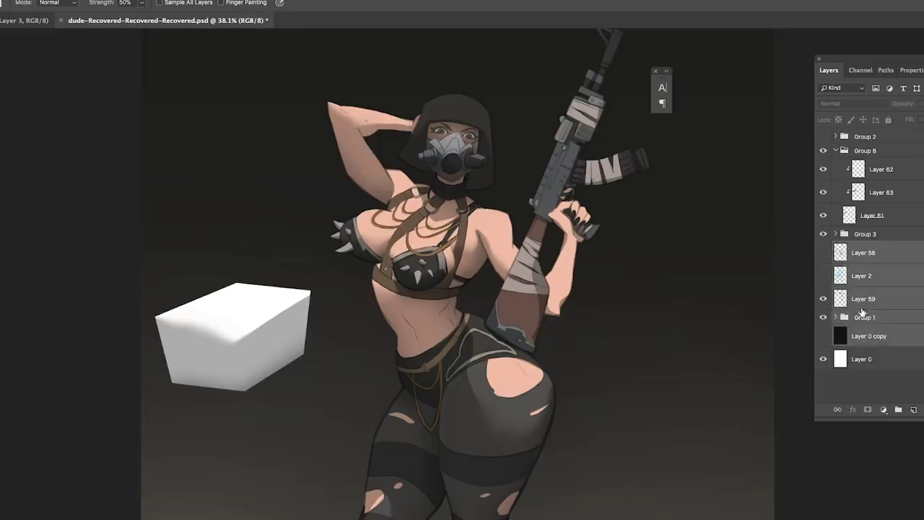
{"action": "key", "text": "ctrl+g"}
{"action": "left_click", "coordinate": [823, 249]}
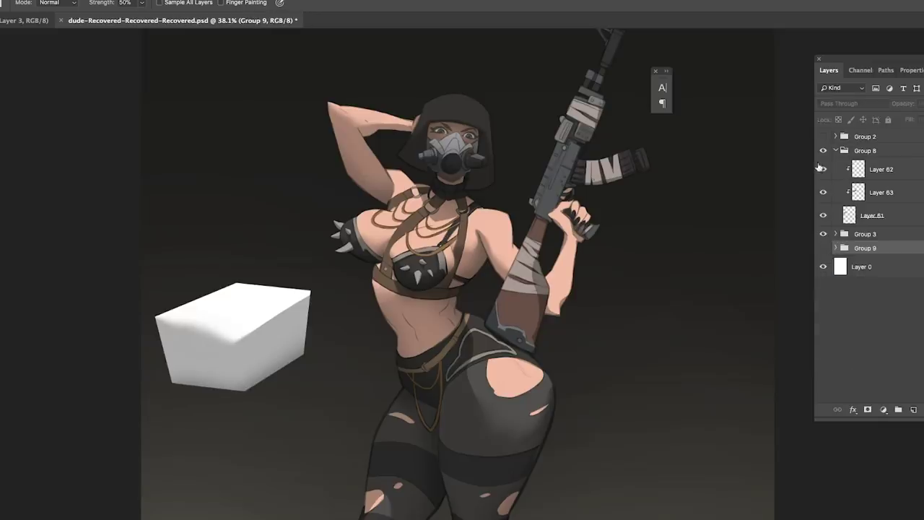
Step: Rename the block's group, Group 8, as bawx
{"action": "left_click", "coordinate": [841, 149]}
{"action": "double_click", "coordinate": [866, 152]}
{"action": "type", "text": "g"}
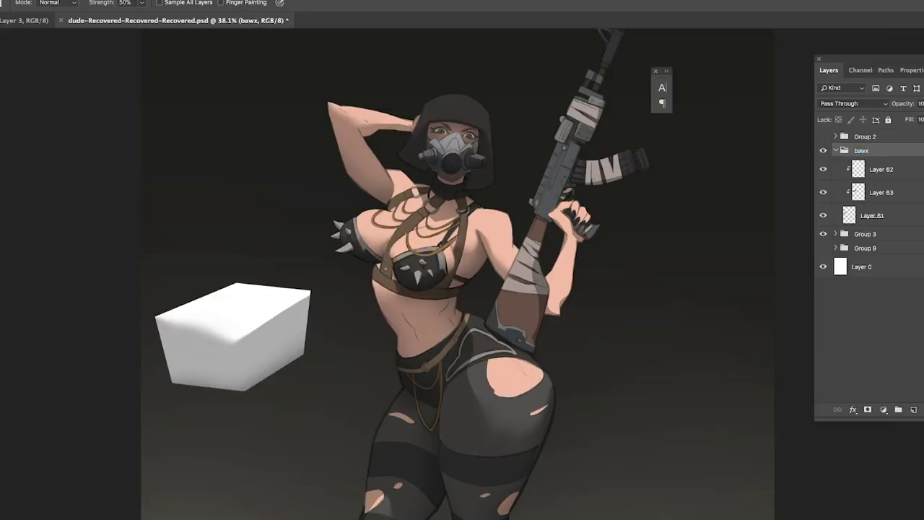
Step: Toggle Layer 62 to check it, and group Layers 61, 63 and 62 together inside the bawx group
{"action": "left_click", "coordinate": [859, 172]}
{"action": "left_click", "coordinate": [823, 169]}
{"action": "left_click", "coordinate": [822, 169]}
{"action": "left_click", "coordinate": [870, 213]}
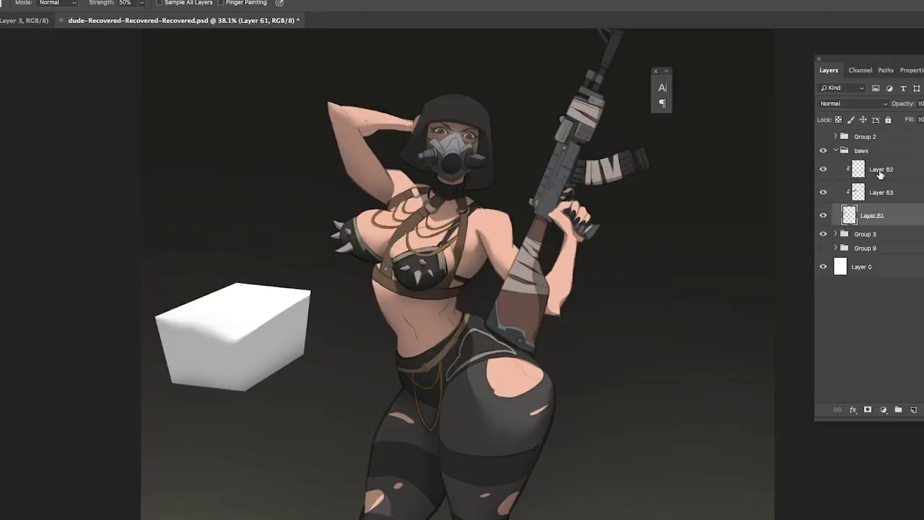
{"action": "left_click", "coordinate": [881, 171], "text": "shift"}
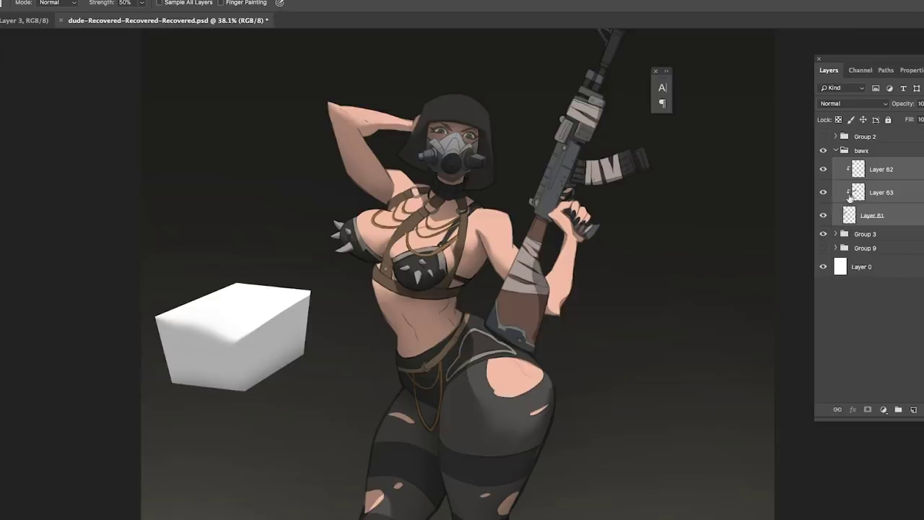
{"action": "key", "text": "ctrl+g"}
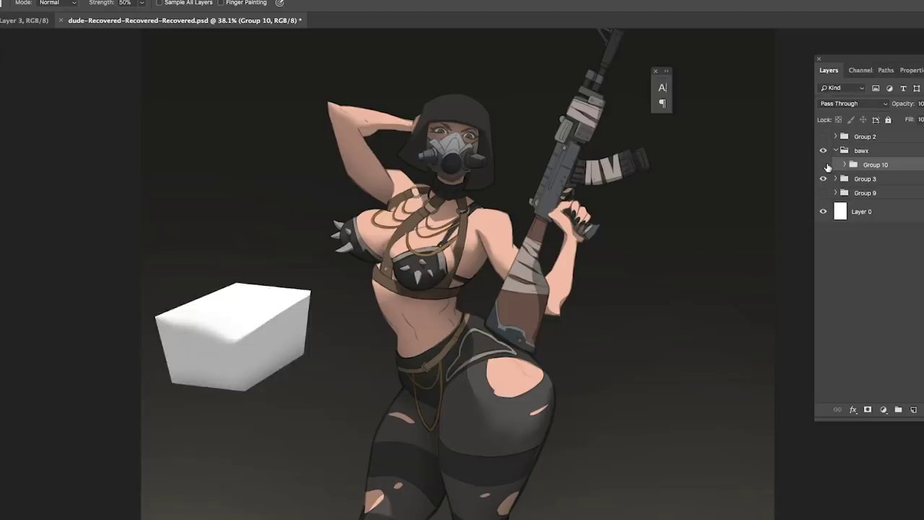
Step: Set the blend mode of the block's shading group, Group 10, to Multiply
{"action": "scroll", "coordinate": [357, 309], "scroll_direction": "up", "scroll_amount": 1}
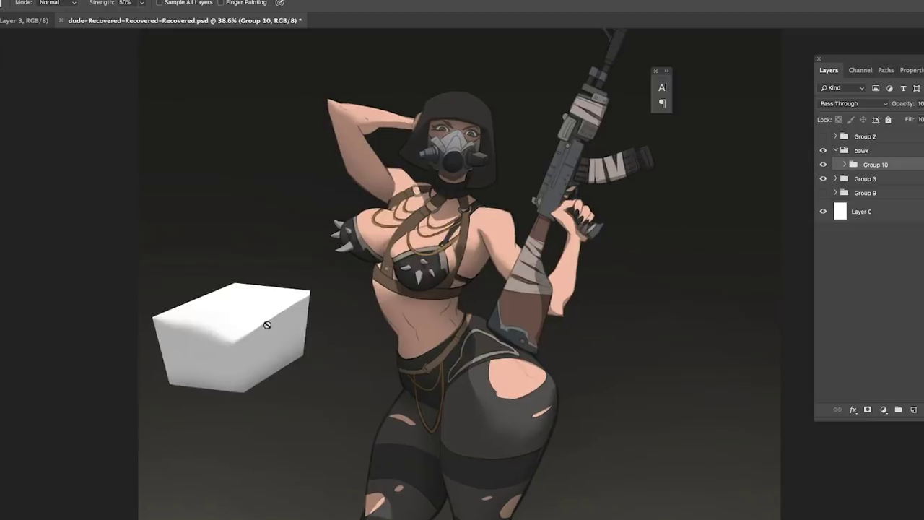
{"action": "left_click", "coordinate": [850, 105]}
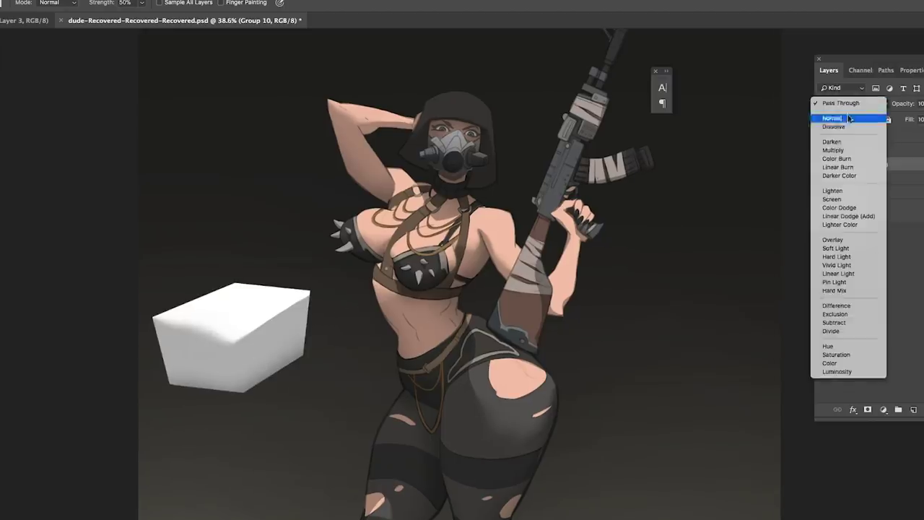
{"action": "left_click", "coordinate": [840, 151]}
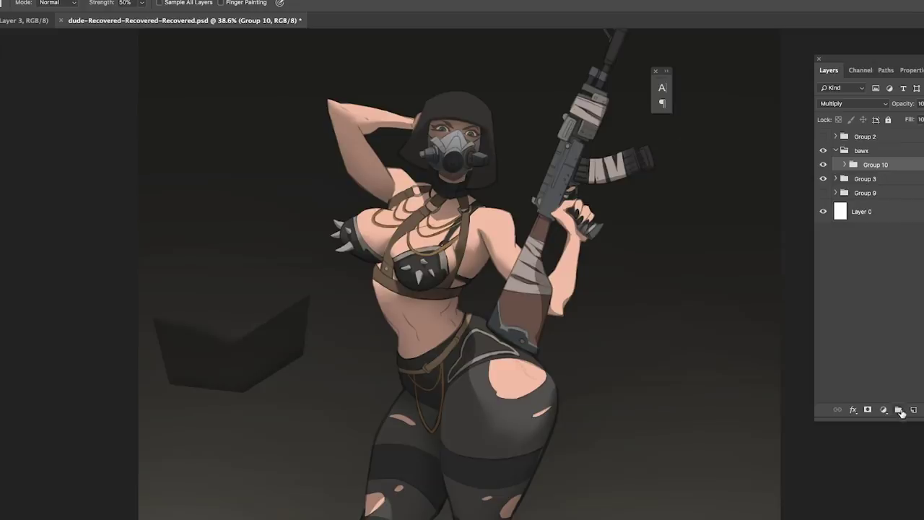
Step: Create a group with an empty layer beneath Group 10, and load the block silhouette on Layer 61 as a selection for it
{"action": "left_click", "coordinate": [898, 410]}
{"action": "left_click", "coordinate": [913, 409]}
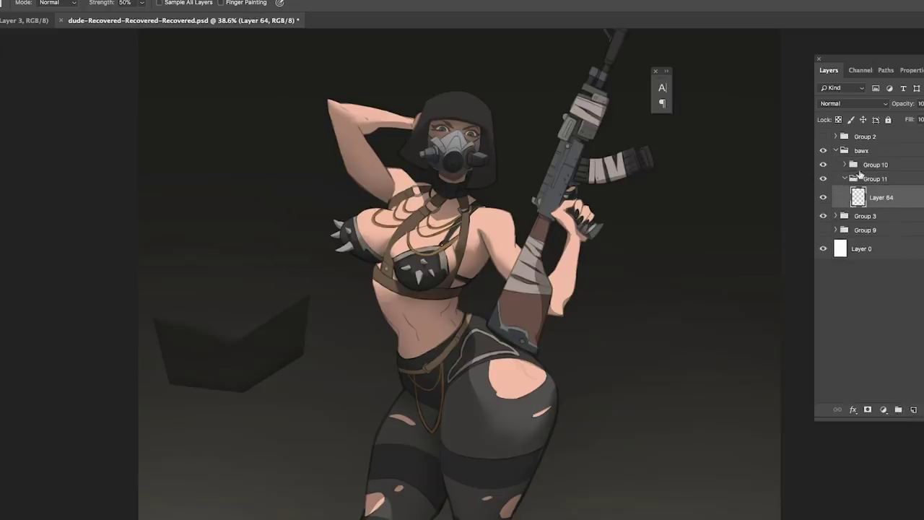
{"action": "left_click", "coordinate": [854, 165]}
{"action": "left_click", "coordinate": [846, 165]}
{"action": "left_click", "coordinate": [858, 229], "text": "ctrl"}
{"action": "left_click", "coordinate": [845, 164]}
{"action": "left_click", "coordinate": [864, 200]}
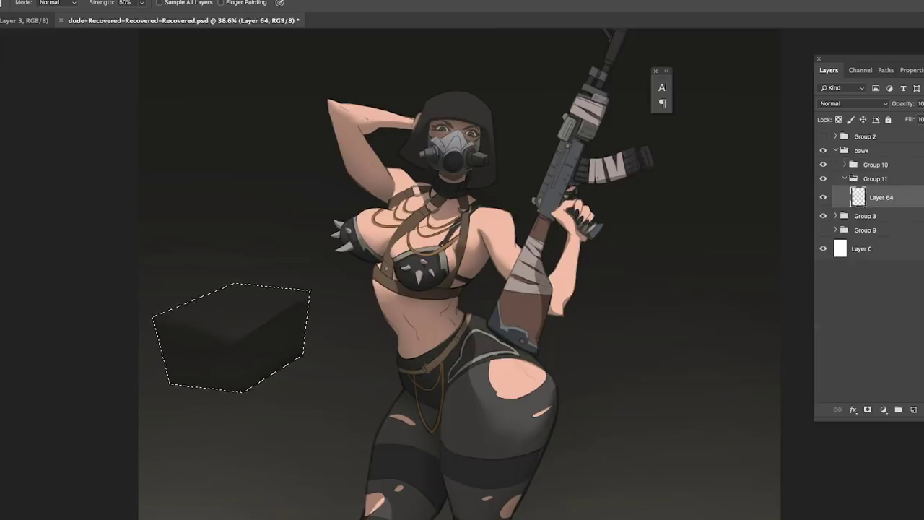
Step: Fill the block-shaped selection on Layer 64 with white (ffffff) and deselect
{"action": "key", "text": "i"}
{"action": "left_click_drag", "start_coordinate": [581, 171], "coordinate": [569, 137]}
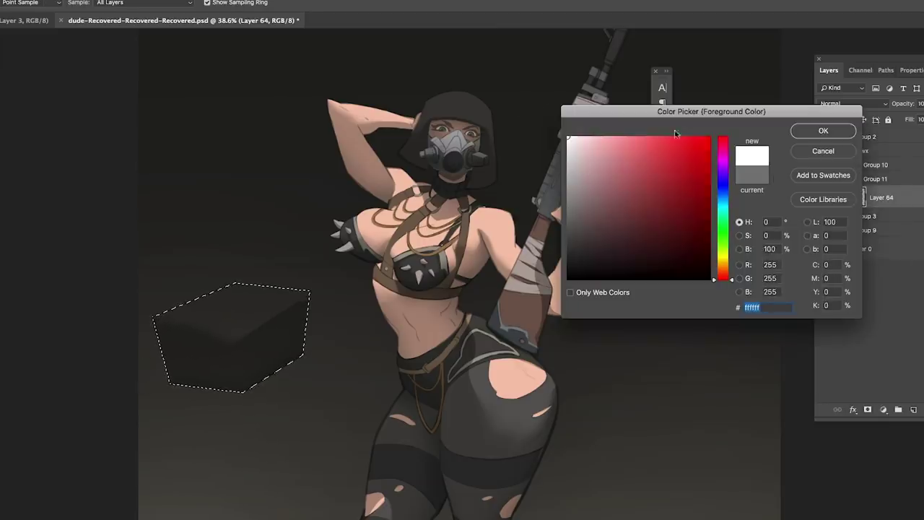
{"action": "left_click", "coordinate": [823, 131]}
{"action": "key", "text": "alt+BackSpace"}
{"action": "key", "text": "ctrl+d"}
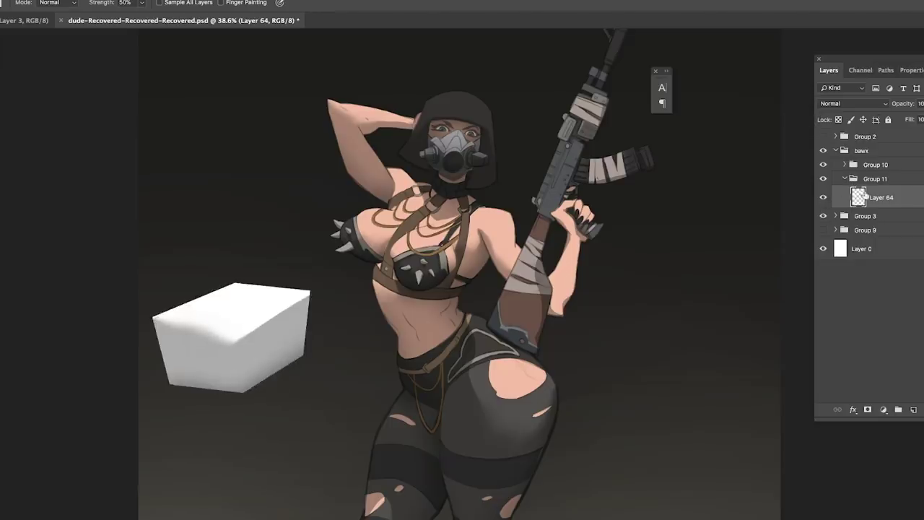
Step: Toggle Group 10 repeatedly to compare the white block base with and without the Multiply shading
{"action": "left_click", "coordinate": [824, 166]}
{"action": "left_click", "coordinate": [823, 165]}
{"action": "left_click", "coordinate": [823, 166]}
{"action": "left_click", "coordinate": [823, 166]}
{"action": "left_click", "coordinate": [824, 167]}
{"action": "left_click", "coordinate": [824, 167]}
{"action": "left_click", "coordinate": [824, 167]}
{"action": "left_click", "coordinate": [824, 168]}
{"action": "left_click", "coordinate": [824, 167]}
{"action": "left_click", "coordinate": [825, 168]}
Step: Add a new layer above Layer 64 and clip it to the white block base
{"action": "left_click", "coordinate": [912, 410]}
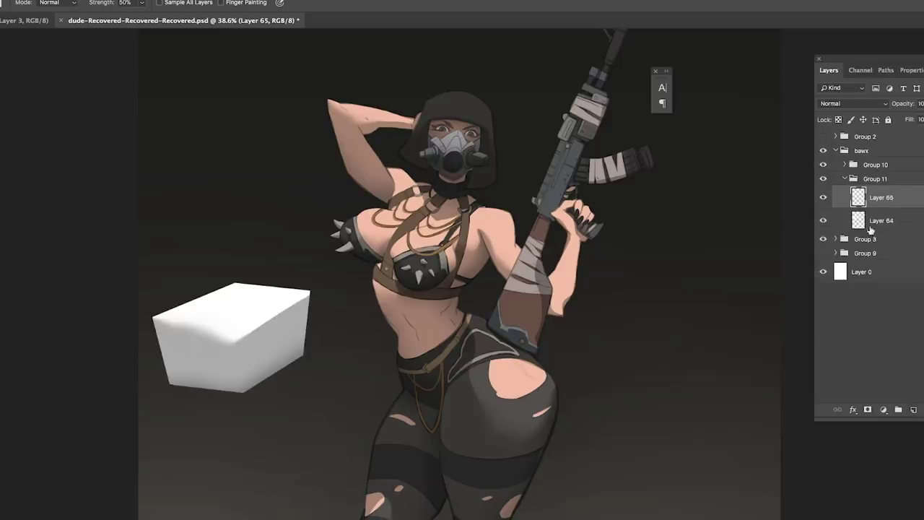
{"action": "left_click_drag", "start_coordinate": [881, 205], "coordinate": [875, 215]}
{"action": "left_click", "coordinate": [880, 210], "text": "alt"}
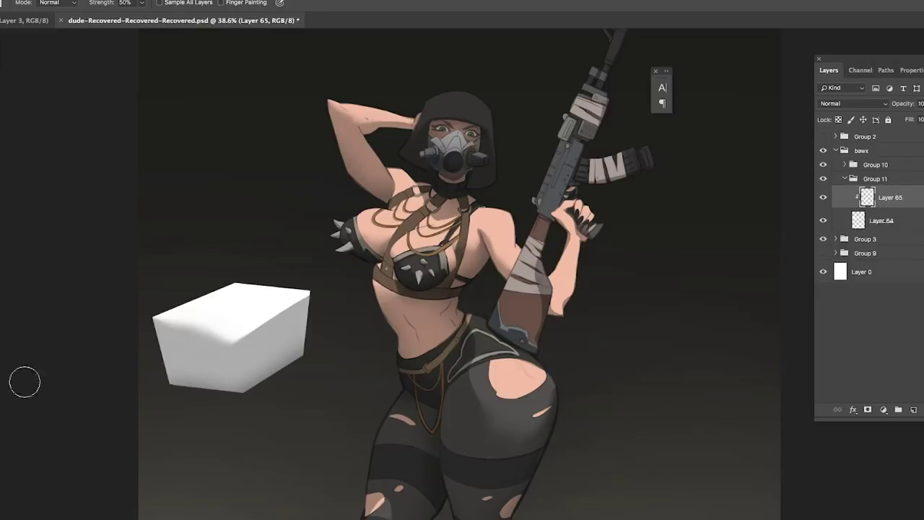
Step: Choose a brown foreground colour and paint it over the whole block on Layer 65
{"action": "left_click_drag", "start_coordinate": [720, 200], "coordinate": [722, 208]}
{"action": "left_click_drag", "start_coordinate": [728, 242], "coordinate": [725, 271]}
{"action": "left_click", "coordinate": [633, 200]}
{"action": "left_click", "coordinate": [823, 130]}
{"action": "key", "text": "b"}
{"action": "mouse_move", "coordinate": [296, 281]}
{"action": "left_mouse_down"}
{"action": "mouse_move", "coordinate": [371, 264]}
{"action": "mouse_move", "coordinate": [289, 339]}
{"action": "mouse_move", "coordinate": [392, 310]}
{"action": "left_mouse_up"}
{"action": "mouse_move", "coordinate": [329, 270]}
{"action": "left_mouse_down"}
{"action": "mouse_move", "coordinate": [245, 325]}
{"action": "mouse_move", "coordinate": [267, 357]}
{"action": "mouse_move", "coordinate": [289, 367]}
{"action": "left_mouse_up"}
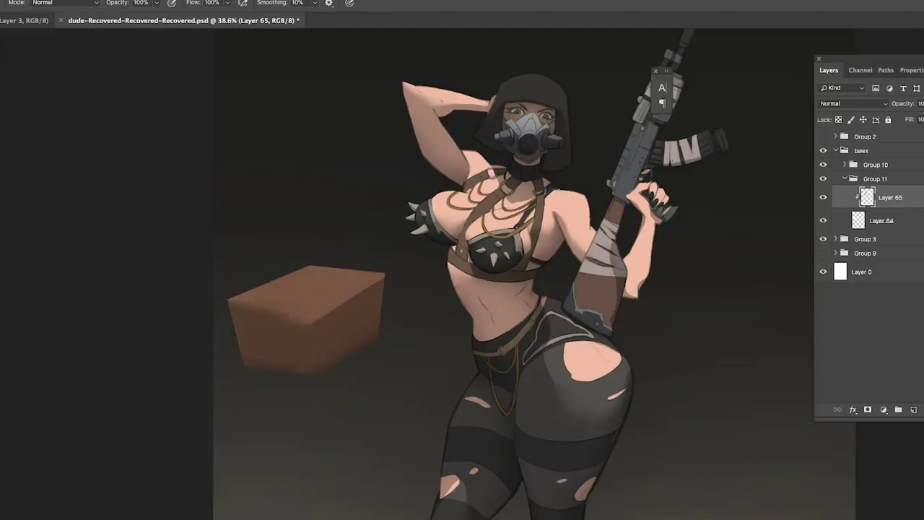
Step: Toggle Group 10 and switch its blend mode to Normal and back to Multiply to compare the shading over the brown block
{"action": "left_click", "coordinate": [862, 166]}
{"action": "left_click", "coordinate": [823, 165]}
{"action": "left_click", "coordinate": [822, 165]}
{"action": "left_click", "coordinate": [852, 103]}
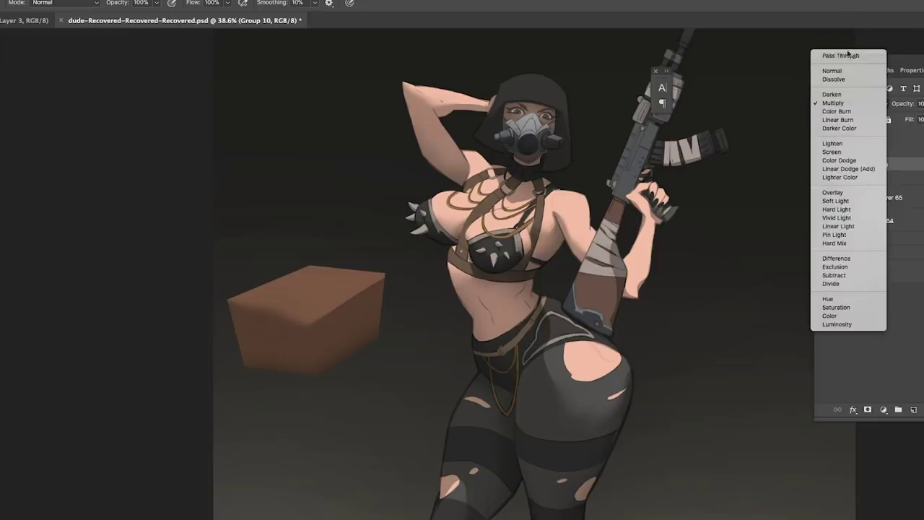
{"action": "left_click", "coordinate": [832, 71]}
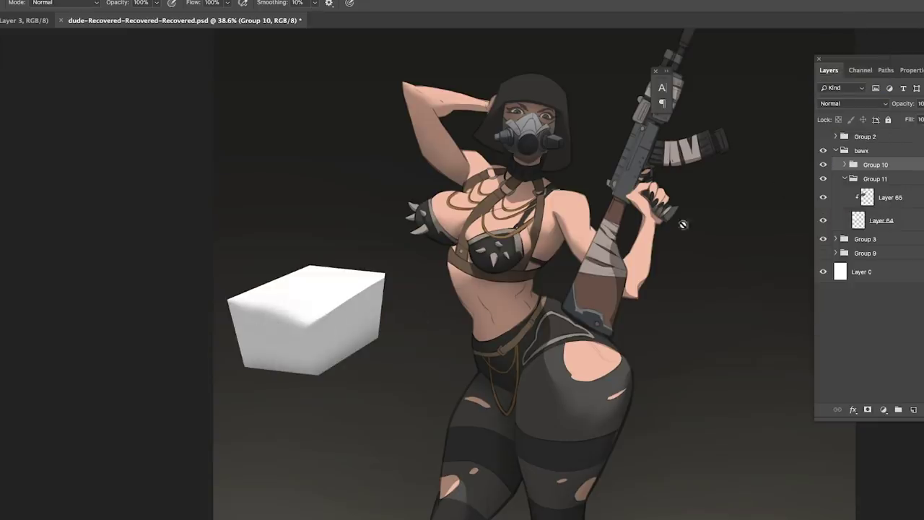
{"action": "left_click", "coordinate": [852, 103]}
{"action": "left_click", "coordinate": [838, 126]}
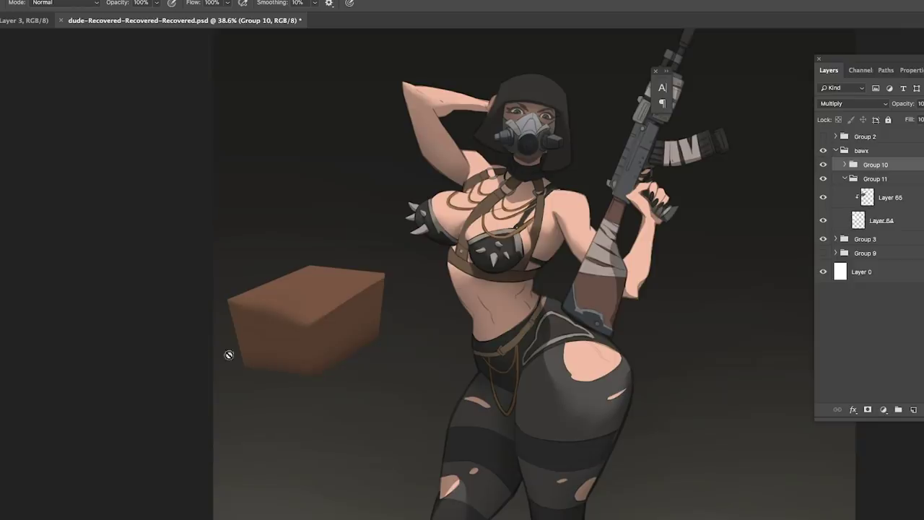
Step: Choose yellow (e4c55b) as the foreground colour and paint it over the brown block on Layer 65
{"action": "left_click", "coordinate": [890, 197]}
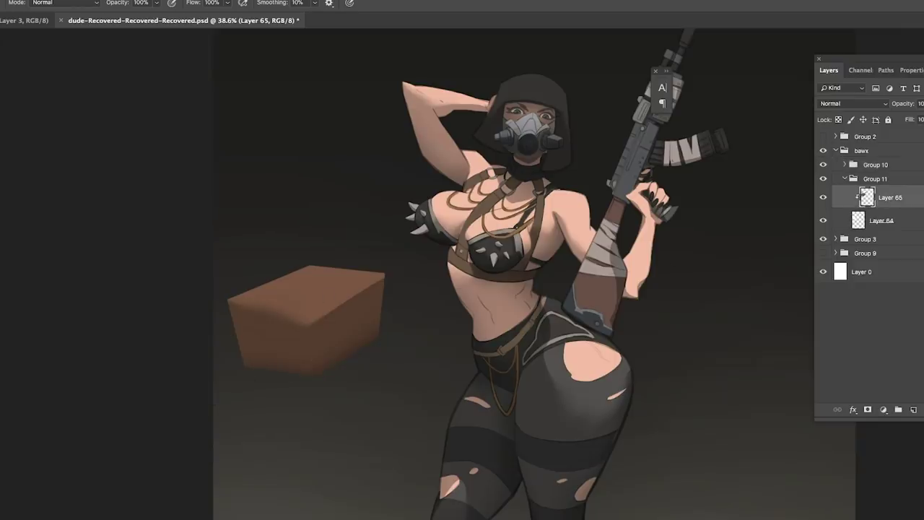
{"action": "left_click", "coordinate": [647, 156]}
{"action": "left_click_drag", "start_coordinate": [717, 273], "coordinate": [718, 261]}
{"action": "left_click_drag", "start_coordinate": [645, 155], "coordinate": [652, 151]}
{"action": "left_click", "coordinate": [803, 132]}
{"action": "mouse_move", "coordinate": [309, 275]}
{"action": "left_mouse_down"}
{"action": "mouse_move", "coordinate": [285, 314]}
{"action": "mouse_move", "coordinate": [206, 309]}
{"action": "mouse_move", "coordinate": [340, 264]}
{"action": "mouse_move", "coordinate": [213, 313]}
{"action": "left_mouse_up"}
Step: Choose green (95e45b) as the foreground colour and brush it over the block's lower side faces on Layer 65
{"action": "key", "text": "i"}
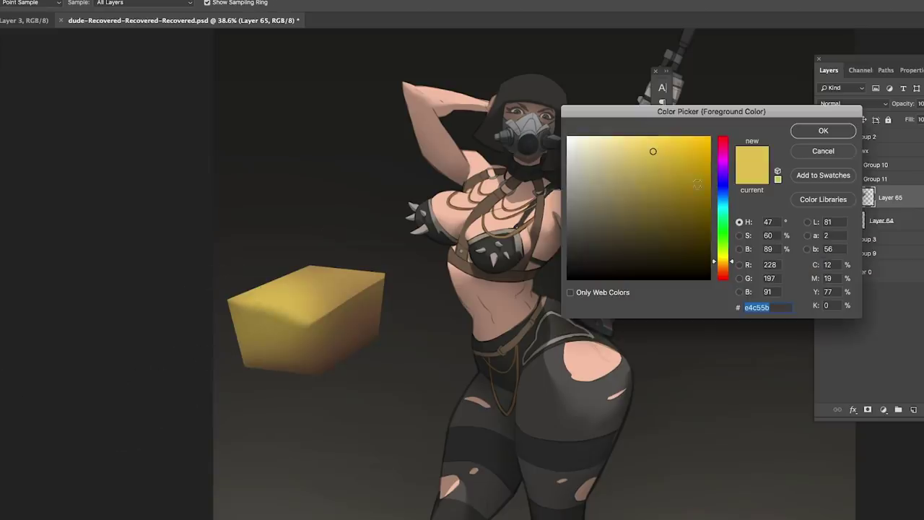
{"action": "left_click", "coordinate": [722, 247]}
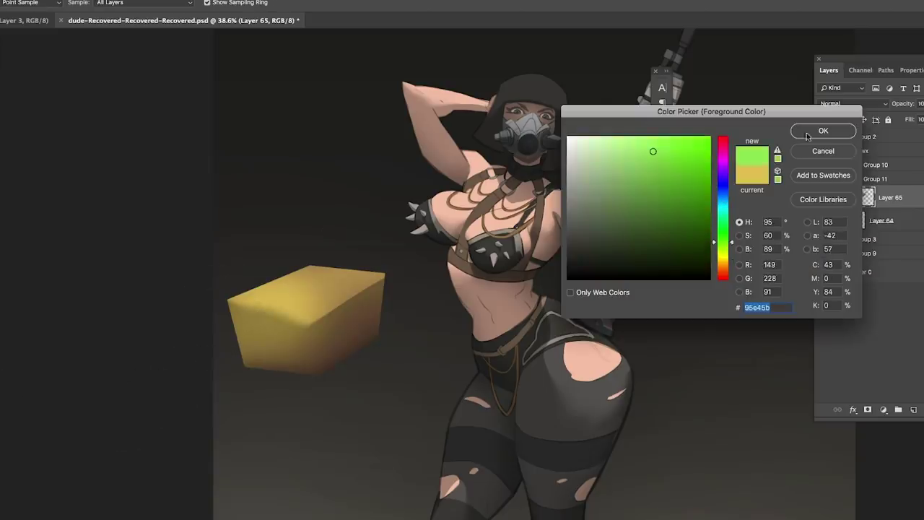
{"action": "left_click", "coordinate": [822, 131]}
{"action": "mouse_move", "coordinate": [340, 340]}
{"action": "left_mouse_down"}
{"action": "mouse_move", "coordinate": [378, 324]}
{"action": "mouse_move", "coordinate": [340, 383]}
{"action": "left_mouse_up"}
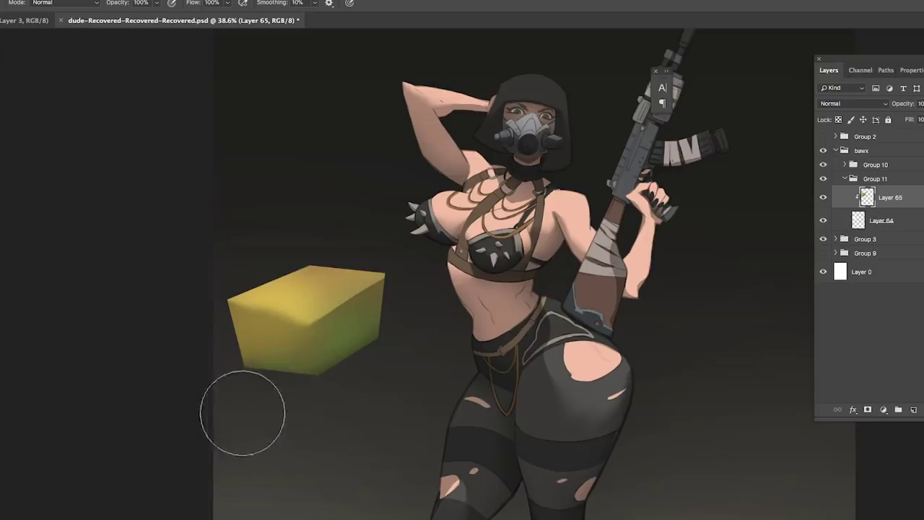
{"action": "left_click_drag", "start_coordinate": [379, 328], "coordinate": [397, 293]}
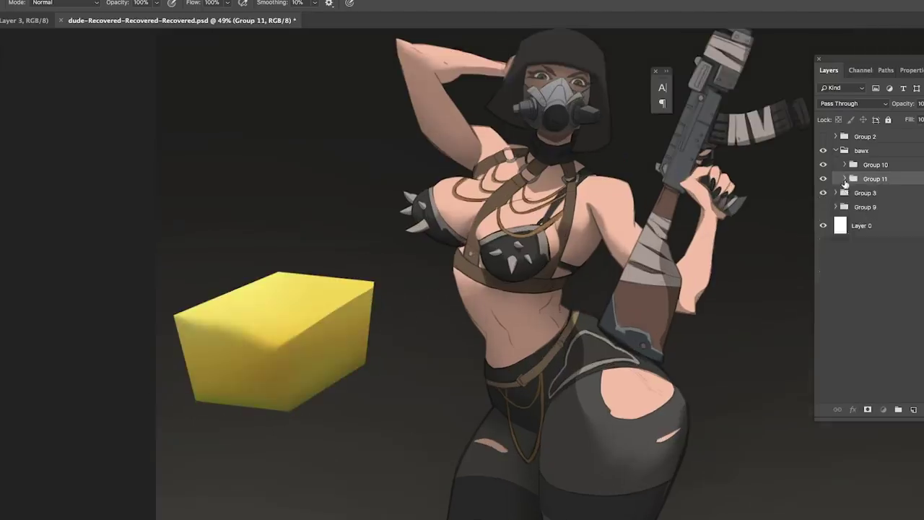
Step: Add an empty layer above Layer 66 in the flat colour group, Group 11, and collapse the group
{"action": "left_click", "coordinate": [844, 179]}
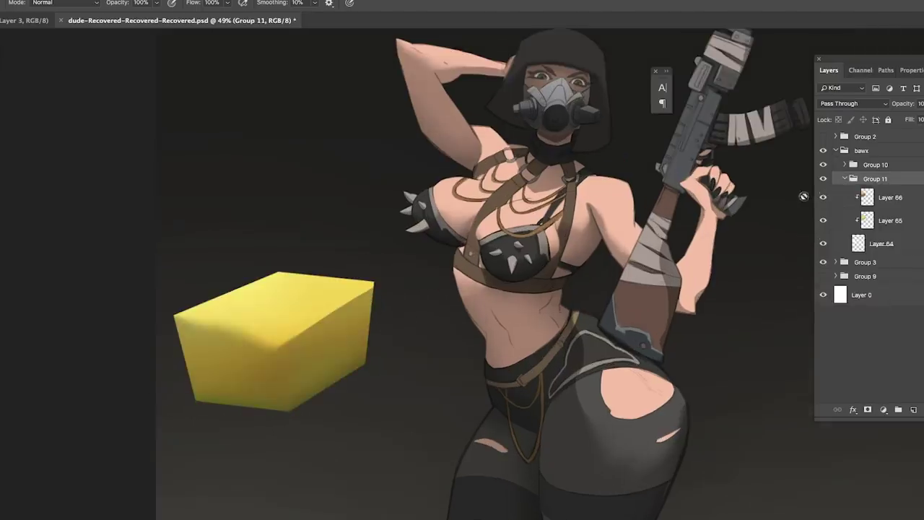
{"action": "left_click", "coordinate": [845, 179]}
{"action": "left_click", "coordinate": [845, 179]}
{"action": "left_click", "coordinate": [845, 179]}
{"action": "left_click", "coordinate": [845, 179]}
{"action": "left_click", "coordinate": [890, 198]}
{"action": "left_click", "coordinate": [912, 408]}
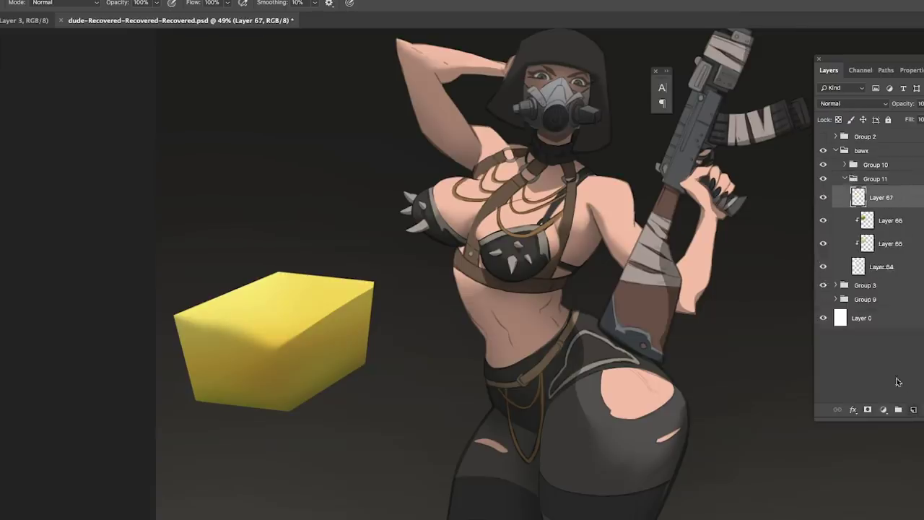
{"action": "left_click", "coordinate": [845, 179]}
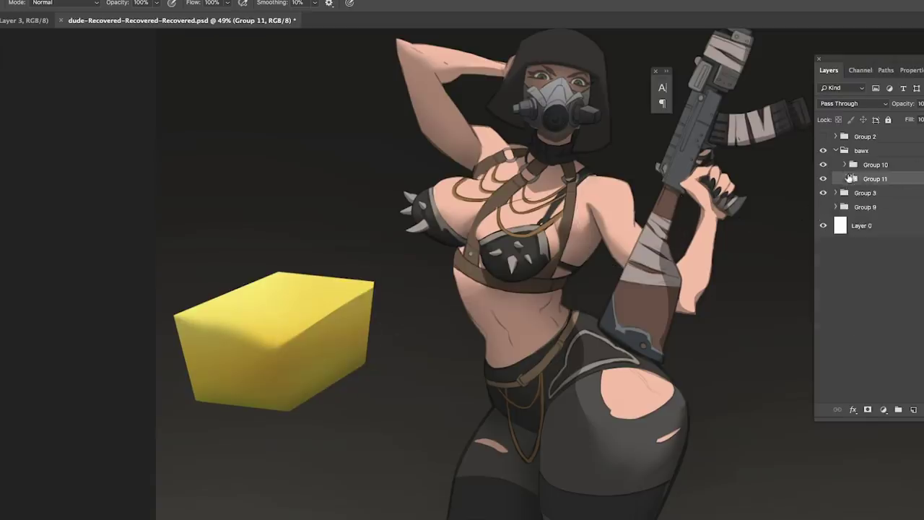
Step: Expand Group 10 and toggle Layer 62 repeatedly to compare its effect on the yellow block
{"action": "left_click", "coordinate": [844, 165]}
{"action": "left_click", "coordinate": [823, 185]}
{"action": "left_click", "coordinate": [823, 185]}
{"action": "left_click", "coordinate": [824, 185]}
{"action": "left_click", "coordinate": [825, 184]}
{"action": "left_click", "coordinate": [826, 184]}
{"action": "left_click", "coordinate": [825, 184]}
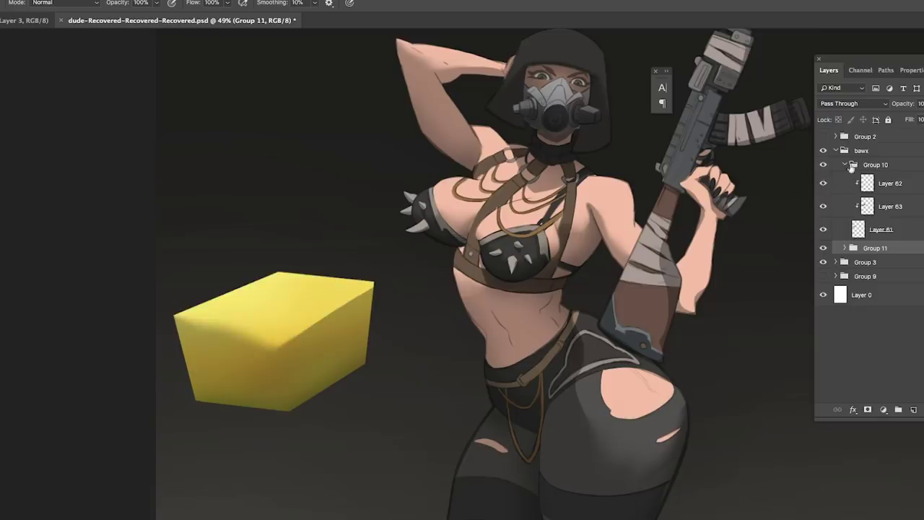
Step: Switch Group 10 temporarily to Normal to inspect the grey shading alone, and restore its Multiply blend mode
{"action": "left_click", "coordinate": [868, 167]}
{"action": "left_click", "coordinate": [851, 103]}
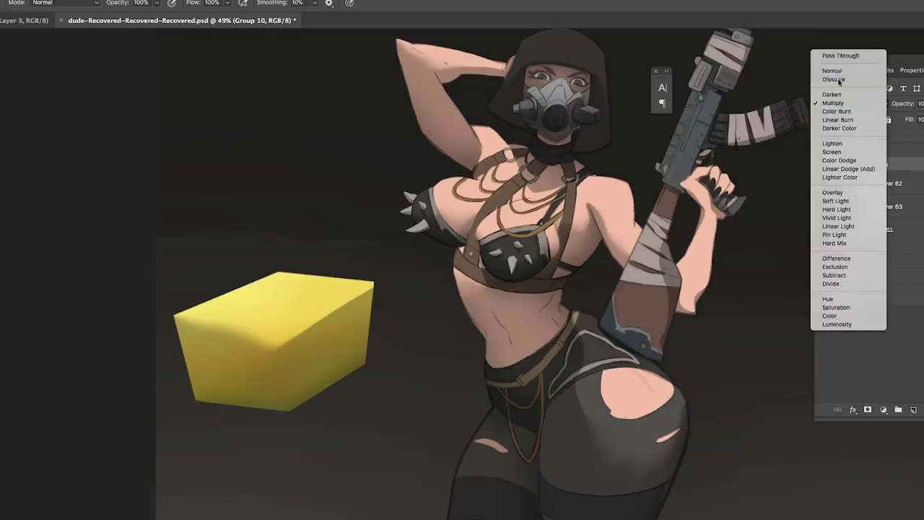
{"action": "left_click", "coordinate": [832, 70]}
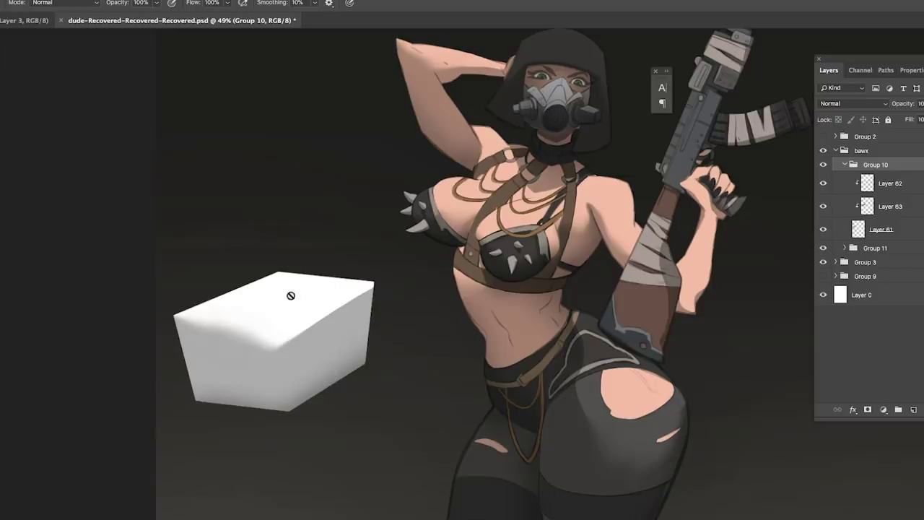
{"action": "left_click", "coordinate": [844, 166]}
{"action": "left_click", "coordinate": [847, 104]}
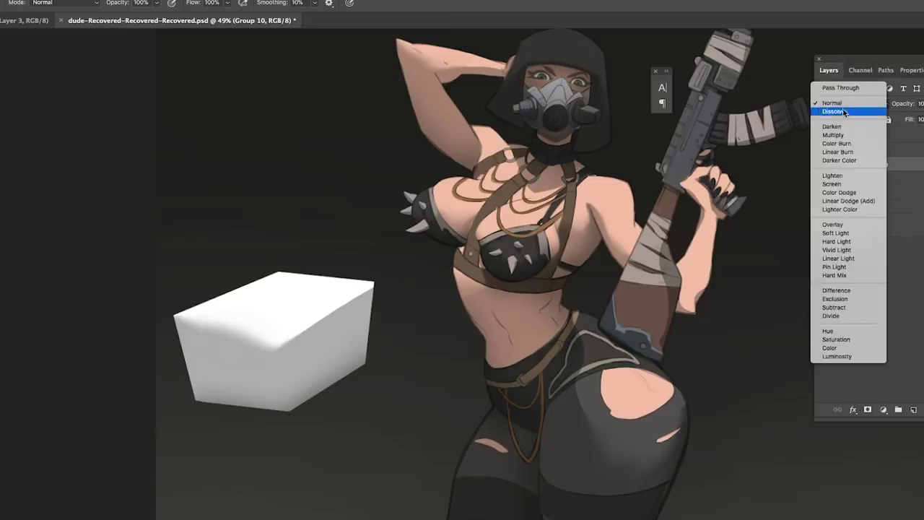
{"action": "left_click", "coordinate": [850, 168]}
{"action": "left_click", "coordinate": [845, 165]}
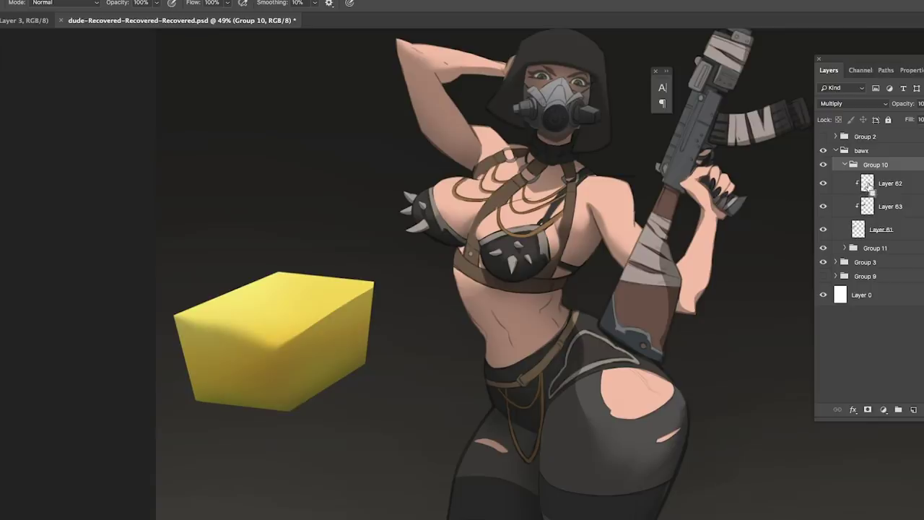
Step: Load Layer 62's painted area as a selection and make the empty Layer 67 in Group 11 active
{"action": "left_click", "coordinate": [867, 183], "text": "ctrl"}
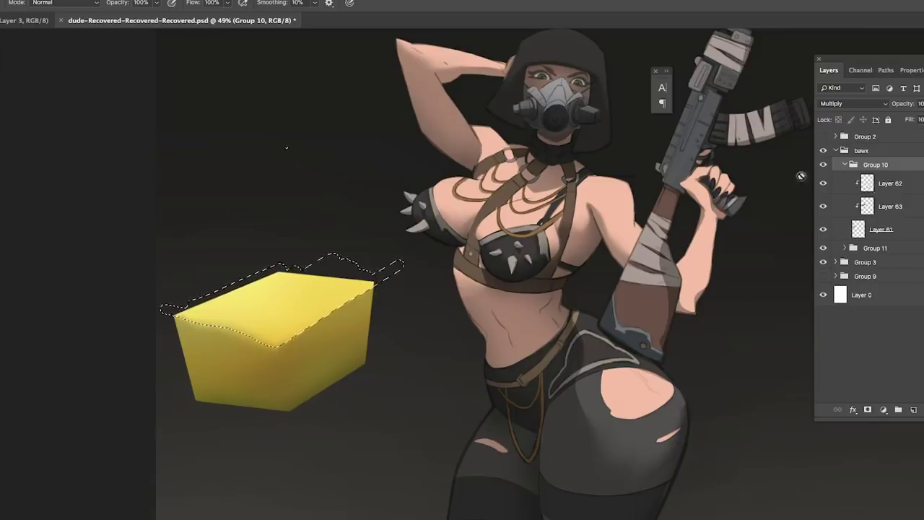
{"action": "left_click", "coordinate": [845, 165]}
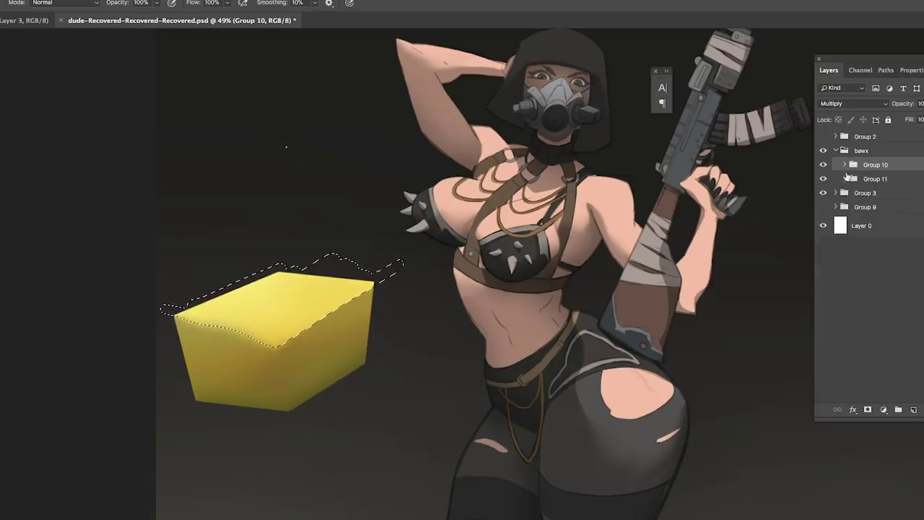
{"action": "left_click", "coordinate": [849, 179]}
{"action": "left_click", "coordinate": [845, 179]}
{"action": "left_click", "coordinate": [883, 202]}
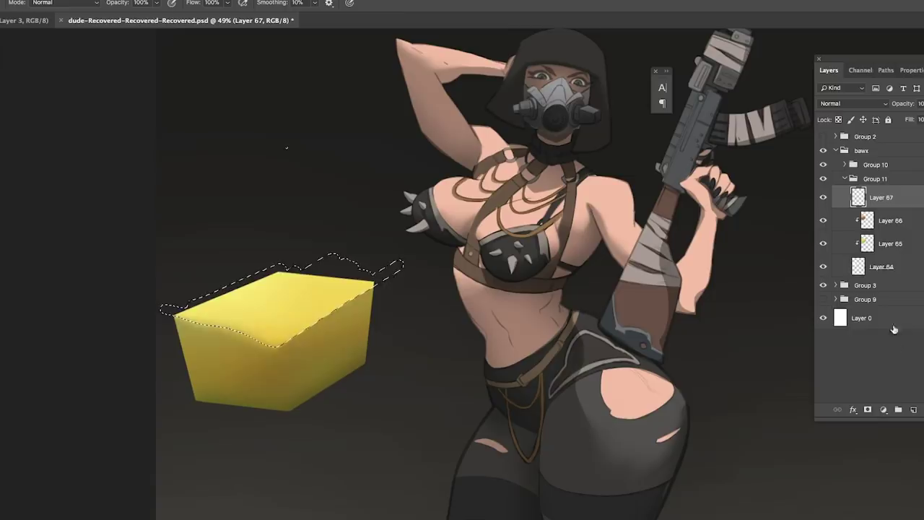
Step: Clip Layer 67 to the flat colour layers below it and set its blend mode to Overlay
{"action": "left_click", "coordinate": [884, 206], "text": "alt"}
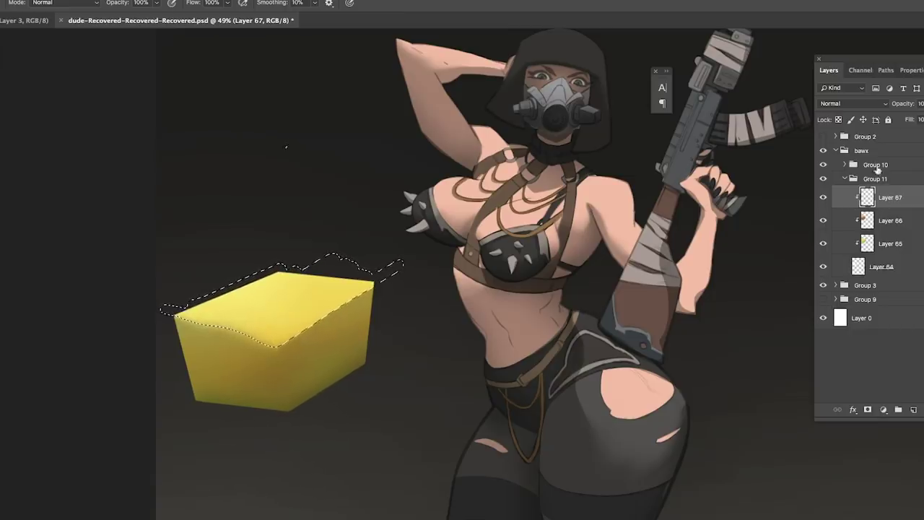
{"action": "left_click", "coordinate": [857, 107]}
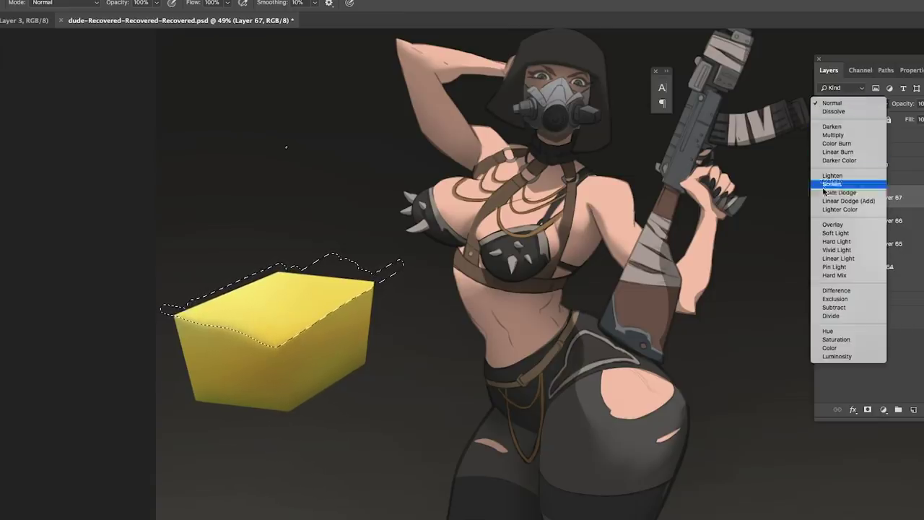
{"action": "left_click", "coordinate": [834, 225]}
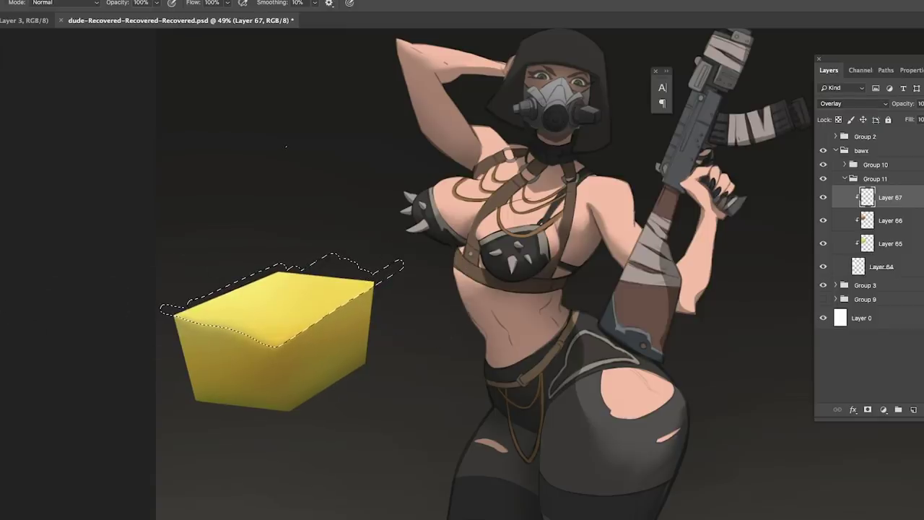
Step: Choose blue (5e8aed) as the foreground colour, brush it over the block's selected top face on Layer 67, and deselect
{"action": "left_click_drag", "start_coordinate": [714, 170], "coordinate": [722, 190]}
{"action": "left_click", "coordinate": [650, 149]}
{"action": "left_click_drag", "start_coordinate": [650, 149], "coordinate": [654, 146]}
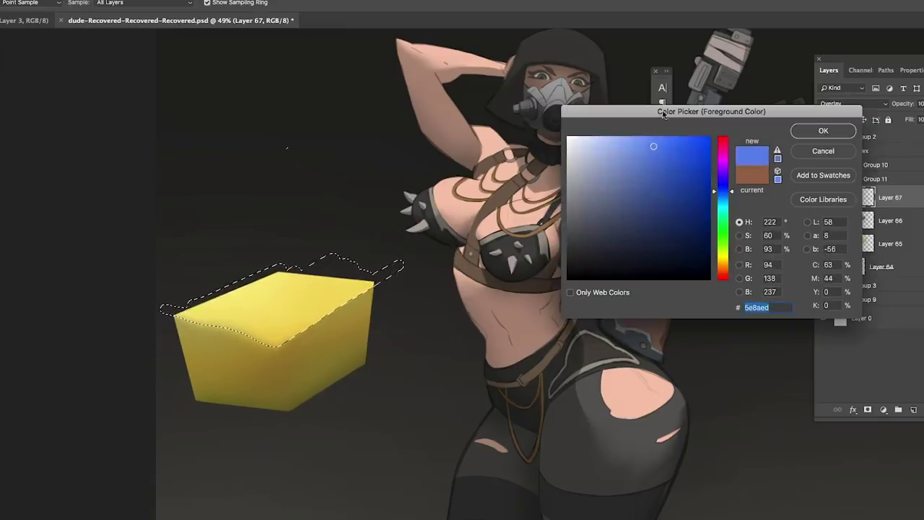
{"action": "key", "text": "Return"}
{"action": "left_click_drag", "start_coordinate": [187, 310], "coordinate": [260, 292]}
{"action": "key", "text": "ctrl+d"}
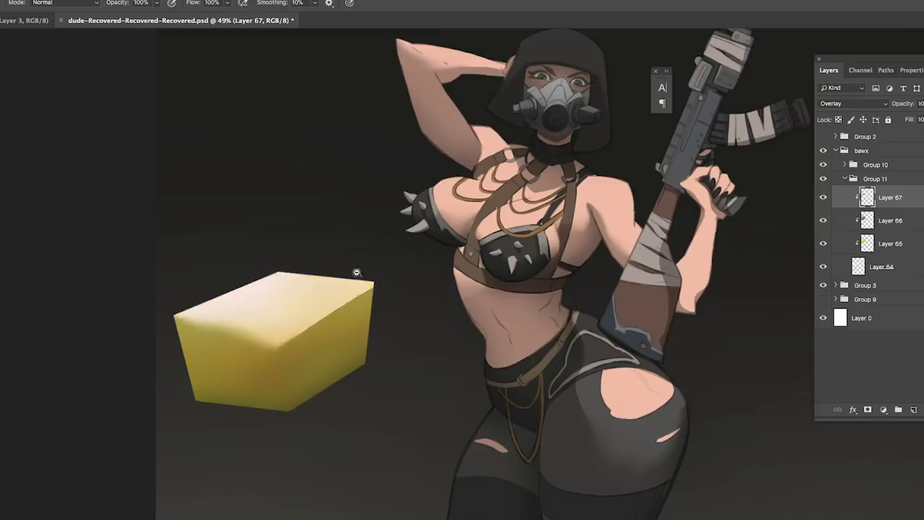
{"action": "scroll", "coordinate": [367, 271], "scroll_direction": "down", "scroll_amount": 2}
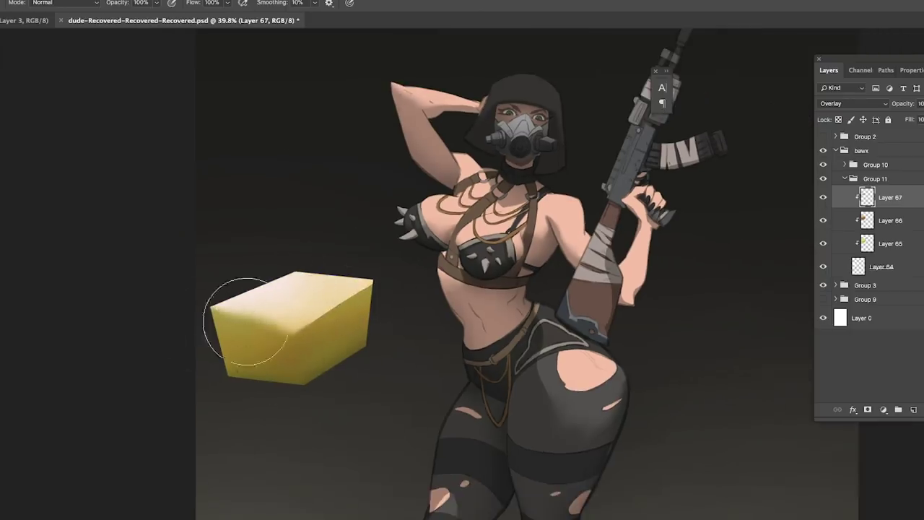
{"action": "scroll", "coordinate": [216, 320], "scroll_direction": "down", "scroll_amount": 3}
{"action": "scroll", "coordinate": [329, 292], "scroll_direction": "up", "scroll_amount": 4}
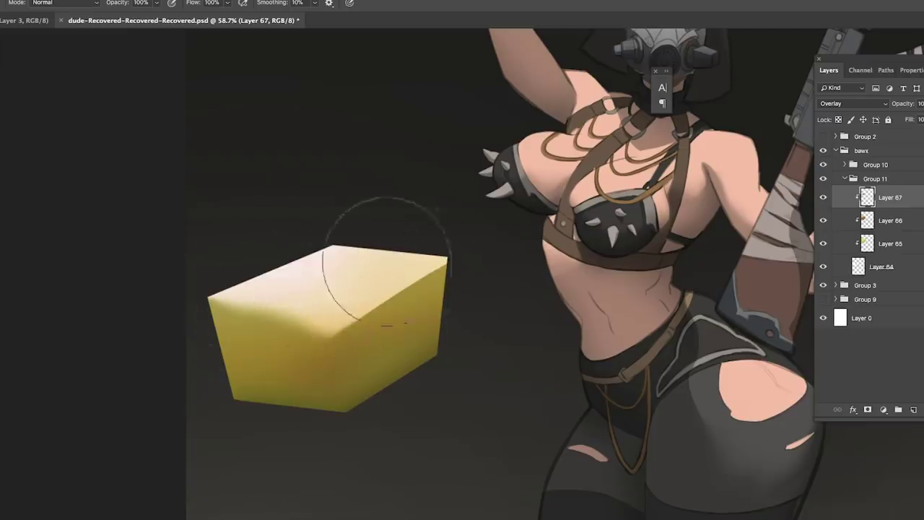
{"action": "scroll", "coordinate": [355, 268], "scroll_direction": "down", "scroll_amount": 4}
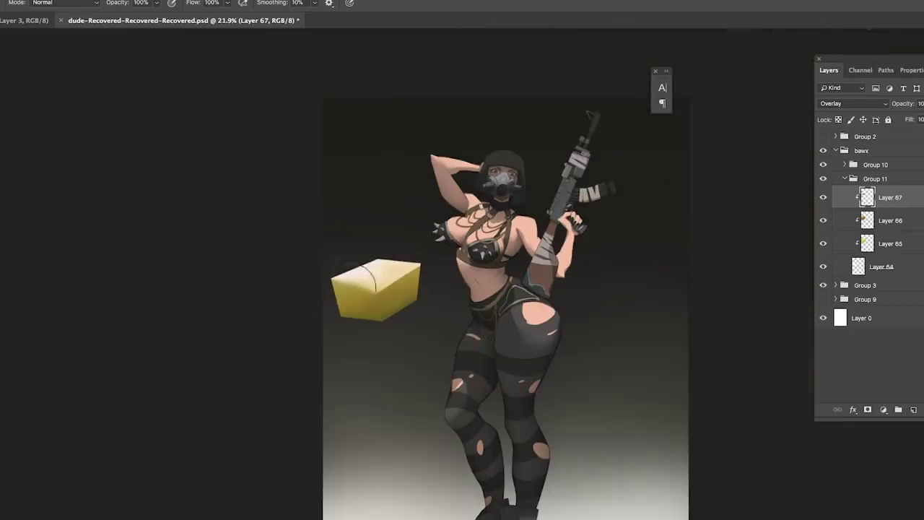
Step: Try a Hue/Saturation adjustment on Layer 67 with hue -180, saturation +94 and lightness -48
{"action": "key", "text": "ctrl+u"}
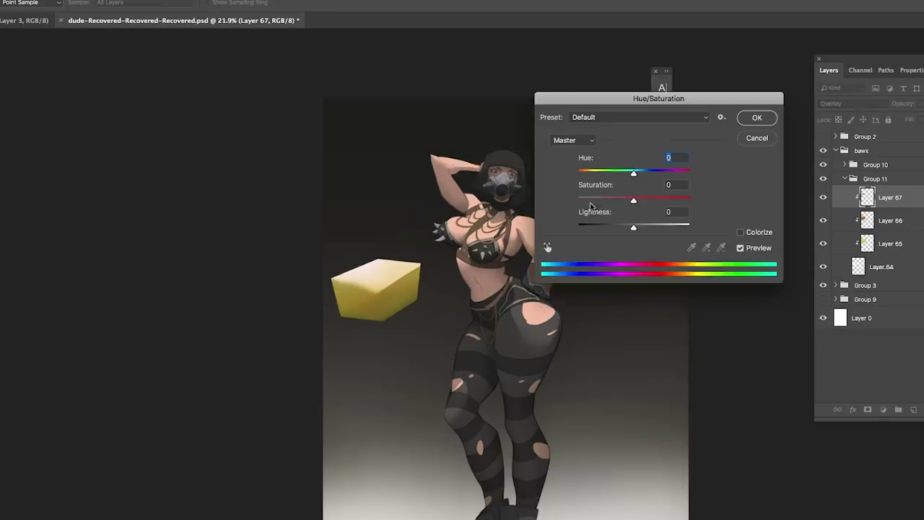
{"action": "scroll", "coordinate": [509, 207], "scroll_direction": "right", "scroll_amount": 5}
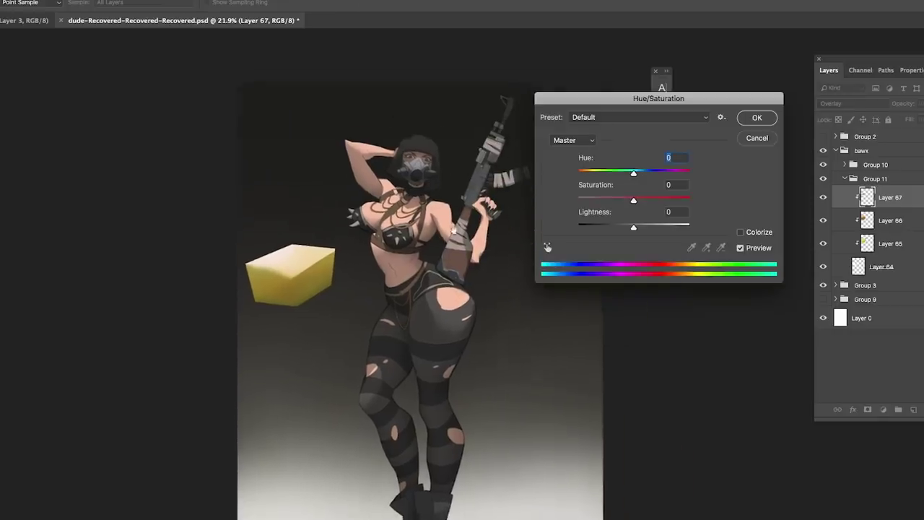
{"action": "scroll", "coordinate": [590, 207], "scroll_direction": "left", "scroll_amount": 2}
{"action": "left_click_drag", "start_coordinate": [596, 100], "coordinate": [567, 114]}
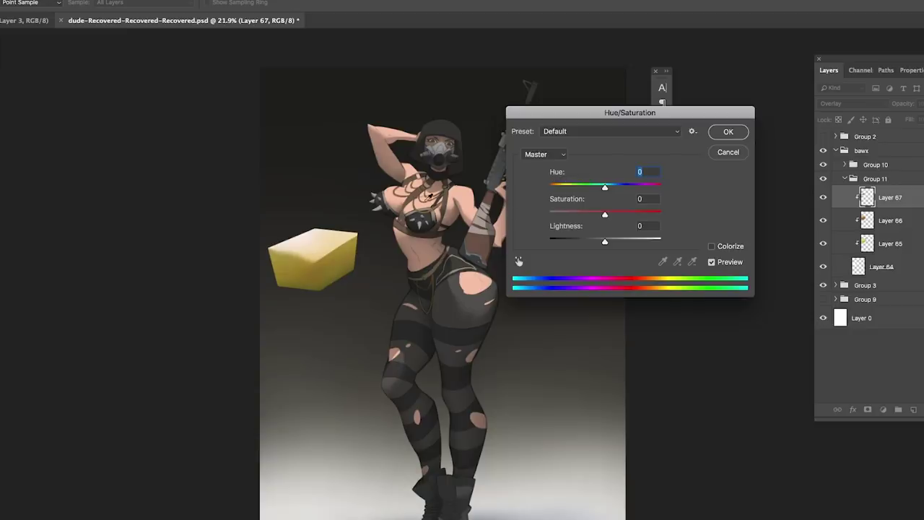
{"action": "scroll", "coordinate": [409, 226], "scroll_direction": "up", "scroll_amount": 3}
{"action": "left_click_drag", "start_coordinate": [605, 187], "coordinate": [657, 214]}
{"action": "left_click_drag", "start_coordinate": [607, 242], "coordinate": [578, 242]}
{"action": "left_click_drag", "start_coordinate": [642, 189], "coordinate": [548, 188]}
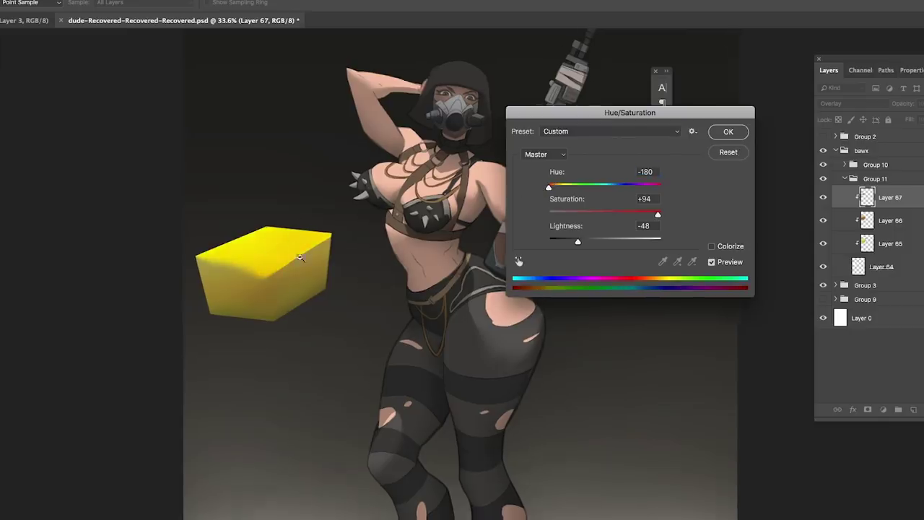
{"action": "scroll", "coordinate": [303, 252], "scroll_direction": "down", "scroll_amount": 3}
{"action": "scroll", "coordinate": [302, 247], "scroll_direction": "up", "scroll_amount": 2}
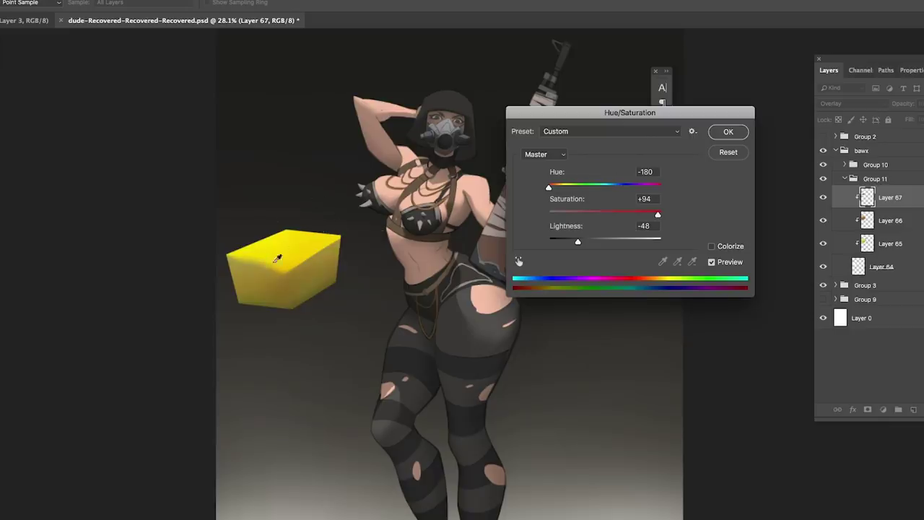
Step: Try hue +25, saturation +100 and lightness -23 on Layer 67, and discard the Hue/Saturation adjustment
{"action": "left_click_drag", "start_coordinate": [561, 188], "coordinate": [617, 186]}
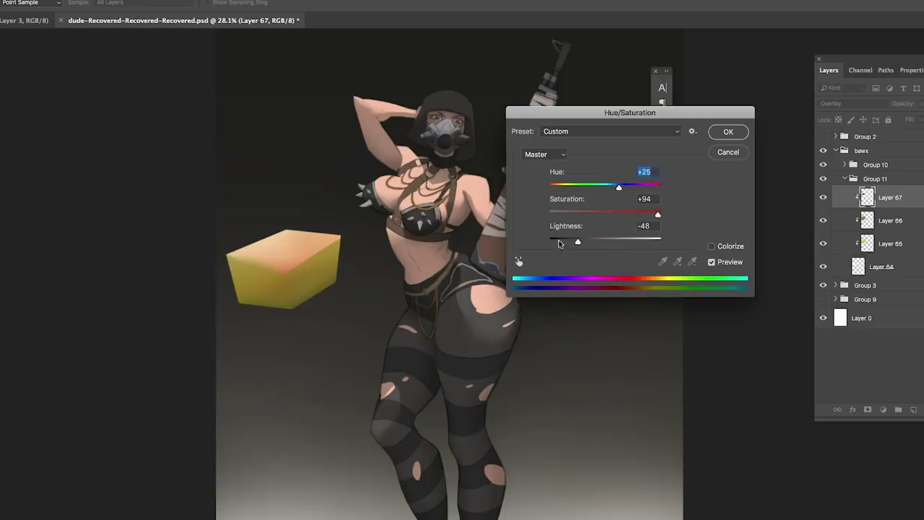
{"action": "scroll", "coordinate": [275, 254], "scroll_direction": "up", "scroll_amount": 1}
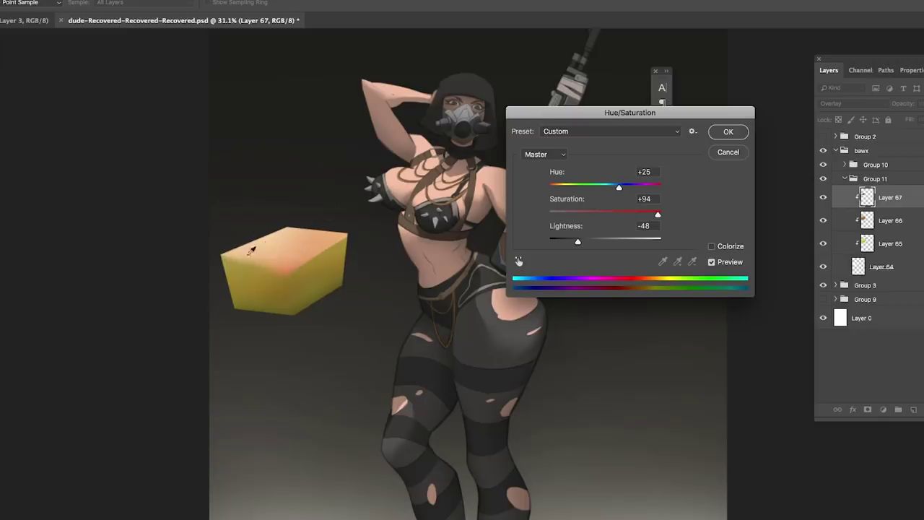
{"action": "left_click_drag", "start_coordinate": [576, 242], "coordinate": [566, 243]}
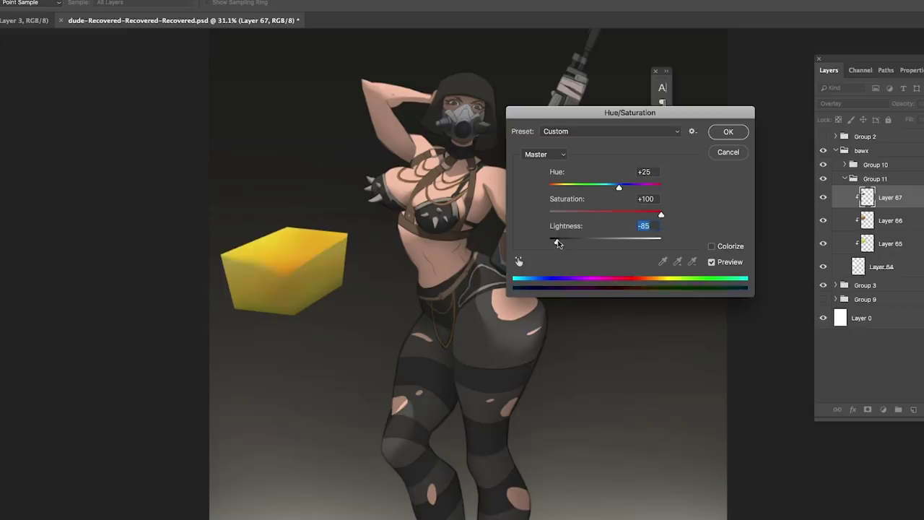
{"action": "left_click_drag", "start_coordinate": [559, 243], "coordinate": [592, 242]}
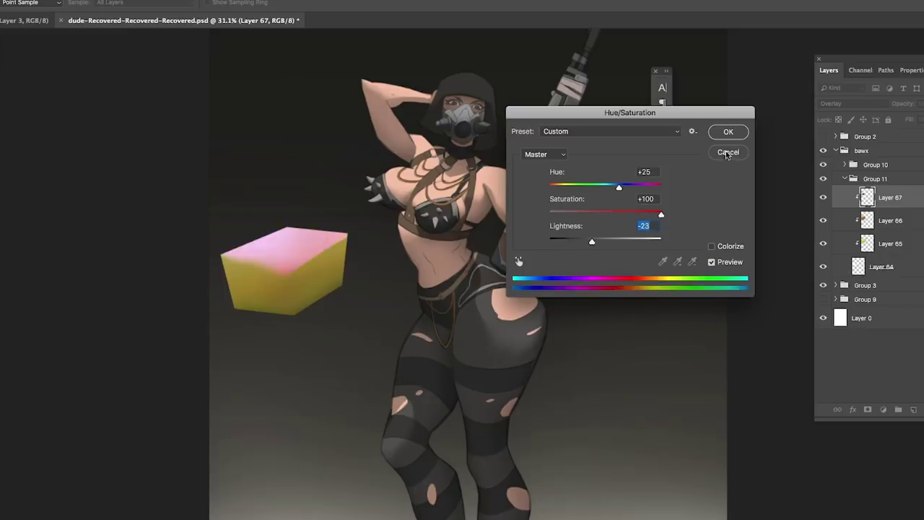
{"action": "left_click", "coordinate": [726, 152]}
Step: Examine the extent of Layer 63's shading in Group 10 by loading it as a selection, deselecting, and toggling its visibility
{"action": "scroll", "coordinate": [337, 251], "scroll_direction": "up", "scroll_amount": 1}
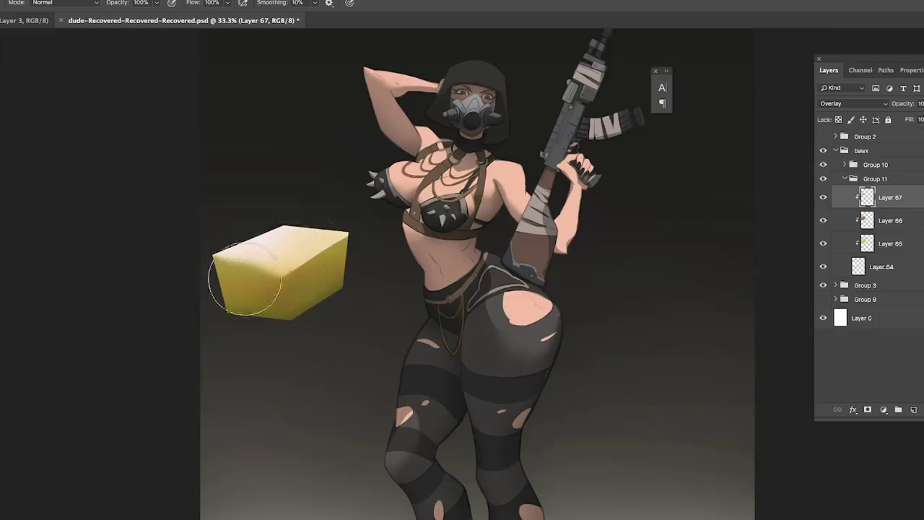
{"action": "mouse_move", "coordinate": [246, 278]}
{"action": "left_mouse_down"}
{"action": "mouse_move", "coordinate": [238, 229]}
{"action": "mouse_move", "coordinate": [288, 226]}
{"action": "mouse_move", "coordinate": [305, 207]}
{"action": "mouse_move", "coordinate": [268, 259]}
{"action": "left_mouse_up"}
{"action": "left_click", "coordinate": [841, 178]}
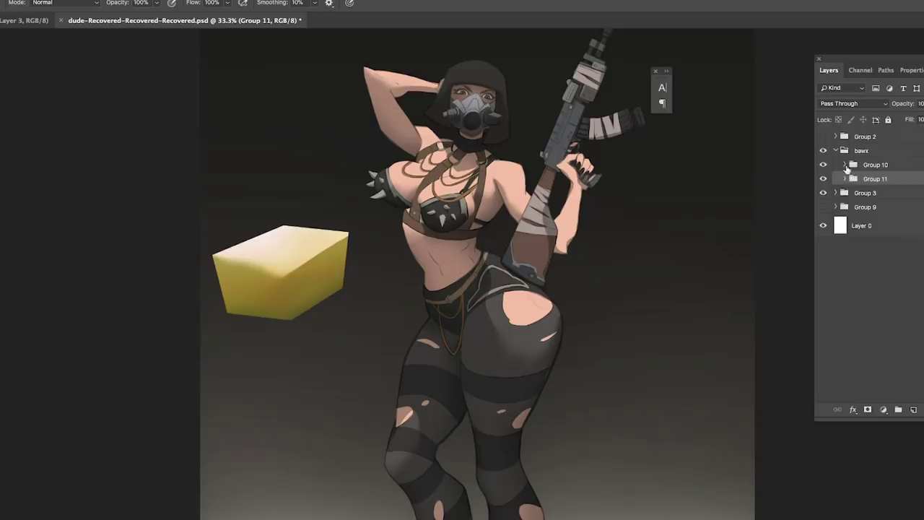
{"action": "left_click", "coordinate": [845, 164]}
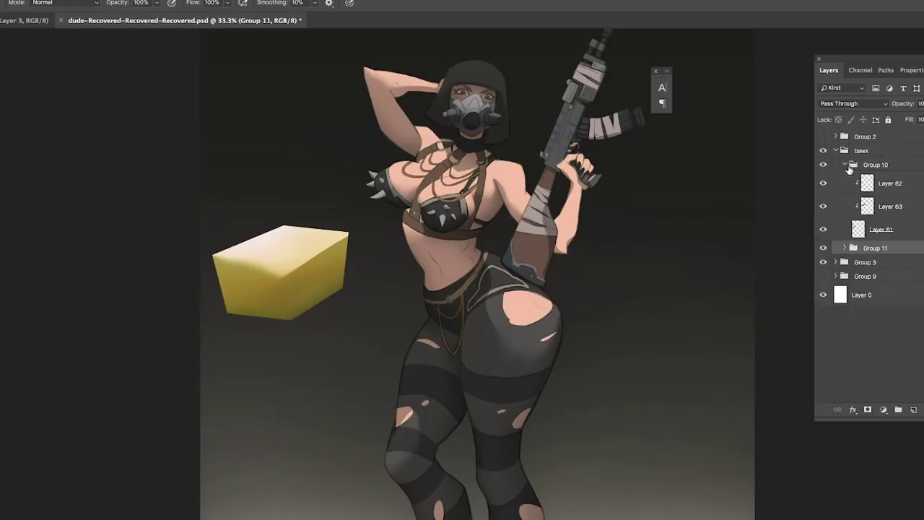
{"action": "left_click", "coordinate": [847, 165]}
{"action": "left_click", "coordinate": [846, 165]}
{"action": "left_click", "coordinate": [866, 206], "text": "ctrl"}
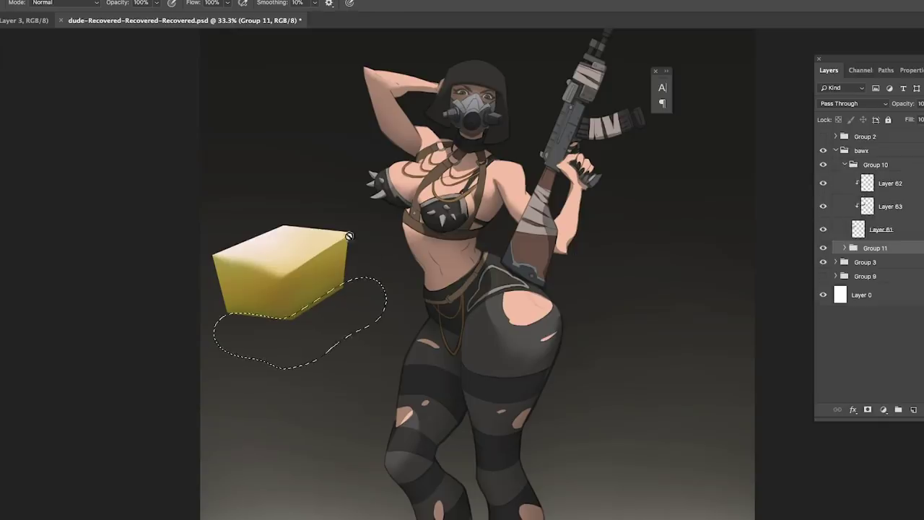
{"action": "left_click", "coordinate": [853, 187]}
{"action": "key", "text": "ctrl+d"}
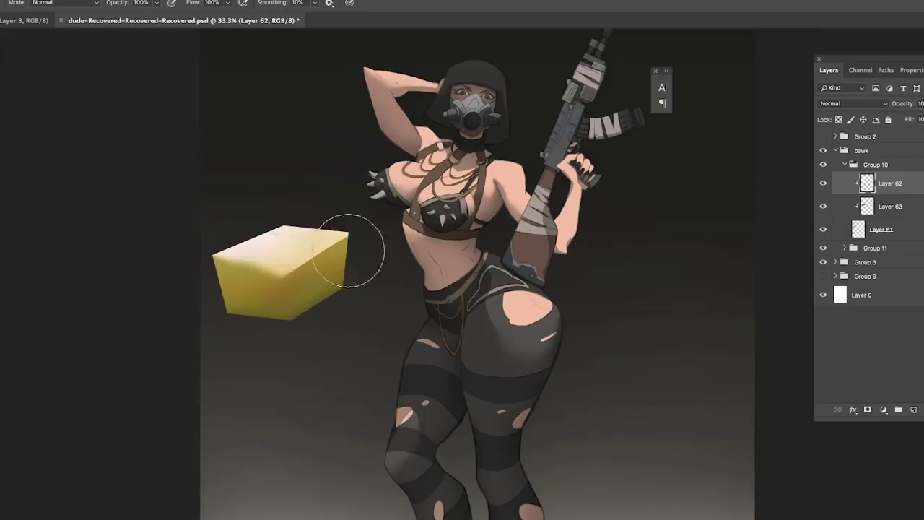
{"action": "mouse_move", "coordinate": [292, 242]}
{"action": "left_mouse_down"}
{"action": "mouse_move", "coordinate": [286, 210]}
{"action": "mouse_move", "coordinate": [322, 207]}
{"action": "left_mouse_up"}
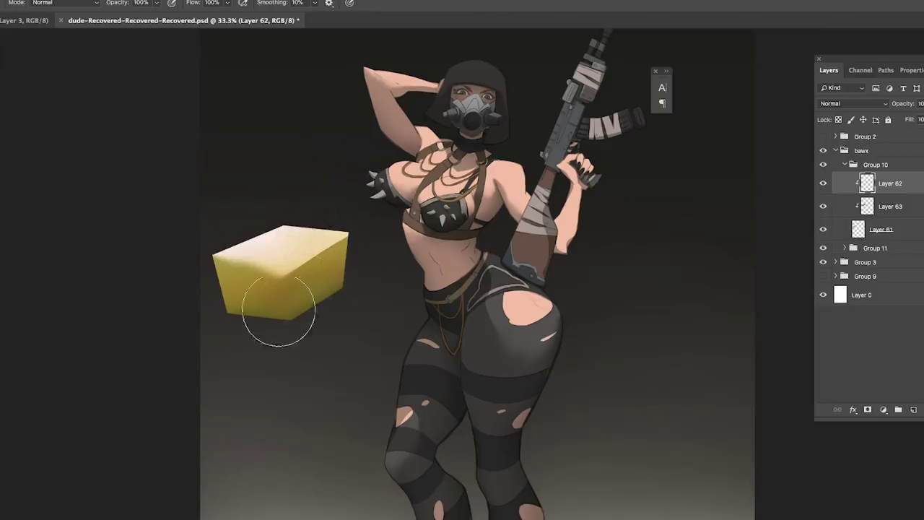
{"action": "left_click", "coordinate": [824, 207]}
{"action": "left_click", "coordinate": [823, 207]}
Step: Select the block's side faces by loading Layer 61's shape and subtracting Layer 62's area, and expand Group 11 in place of Group 10
{"action": "left_click", "coordinate": [858, 229], "text": "ctrl"}
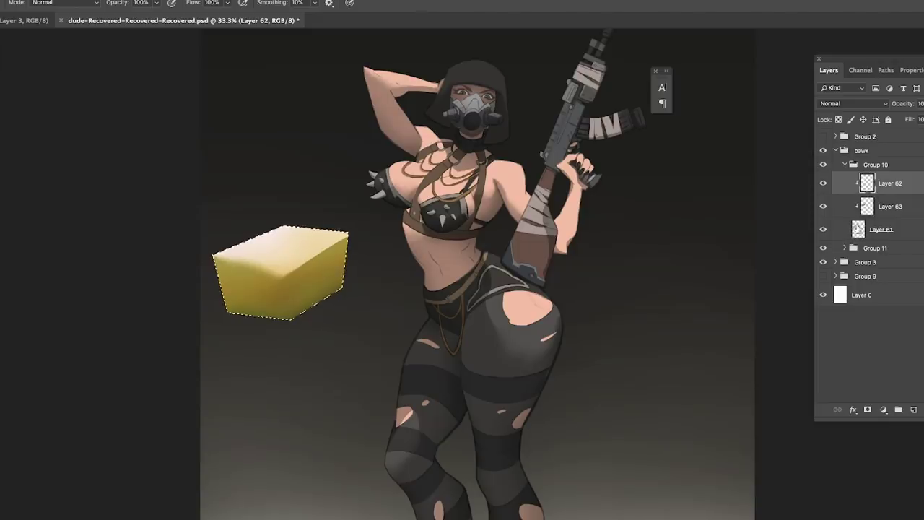
{"action": "left_click", "coordinate": [866, 184], "text": "ctrl"}
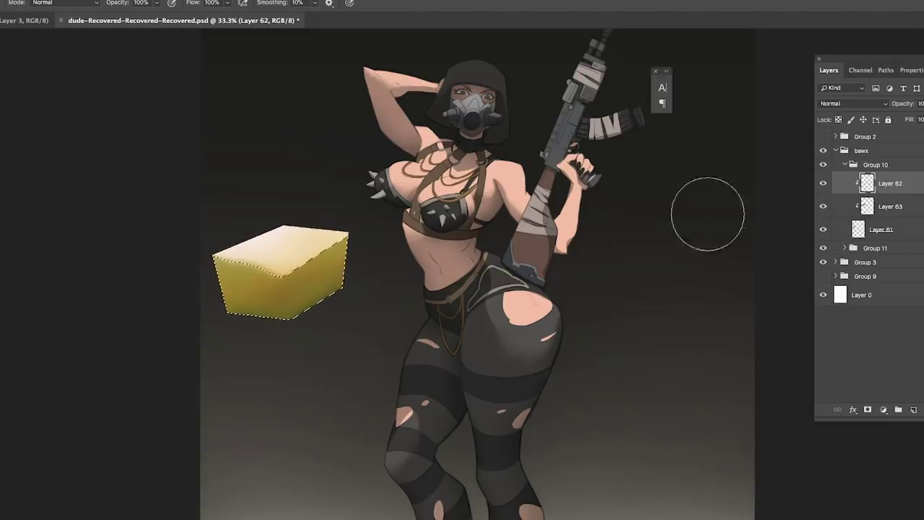
{"action": "left_click", "coordinate": [849, 165]}
{"action": "left_click", "coordinate": [844, 178]}
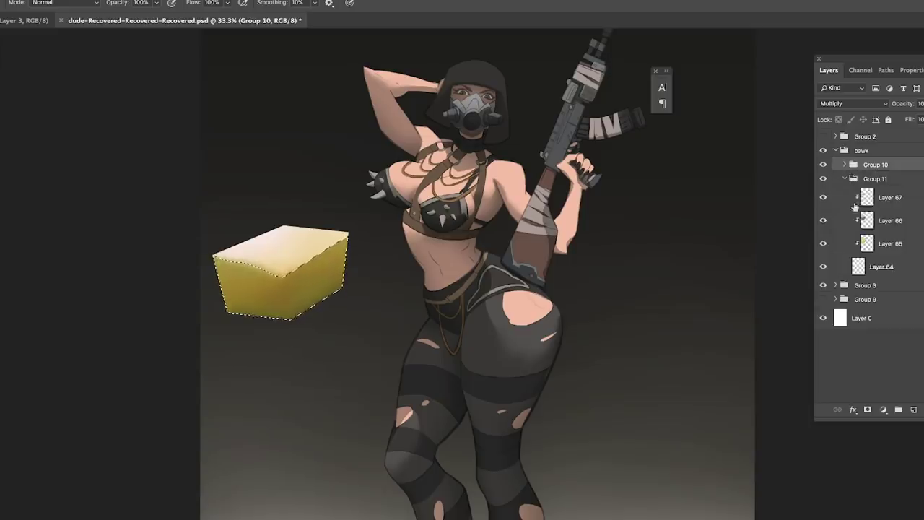
Step: Add a new layer above Layer 67 in Group 11 and set its blend mode to Multiply
{"action": "left_click", "coordinate": [890, 198]}
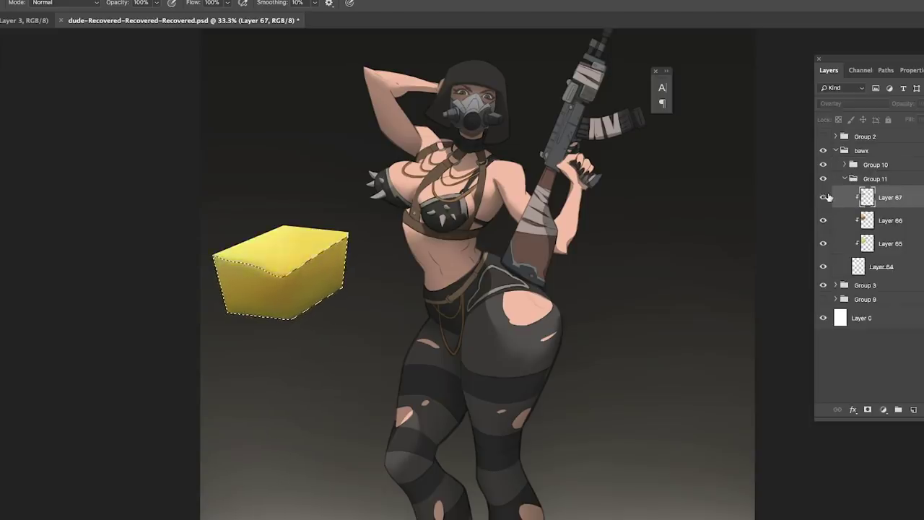
{"action": "left_click", "coordinate": [915, 411]}
{"action": "left_click", "coordinate": [851, 104]}
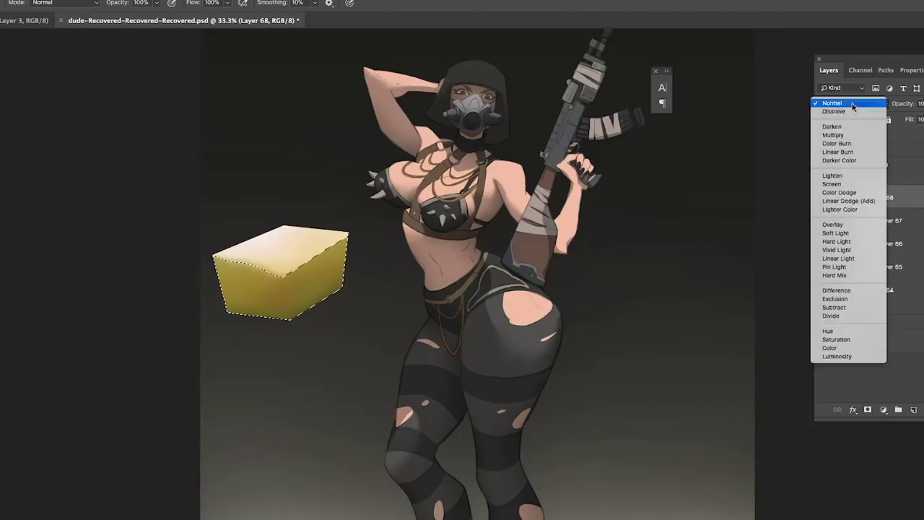
{"action": "left_click", "coordinate": [838, 136]}
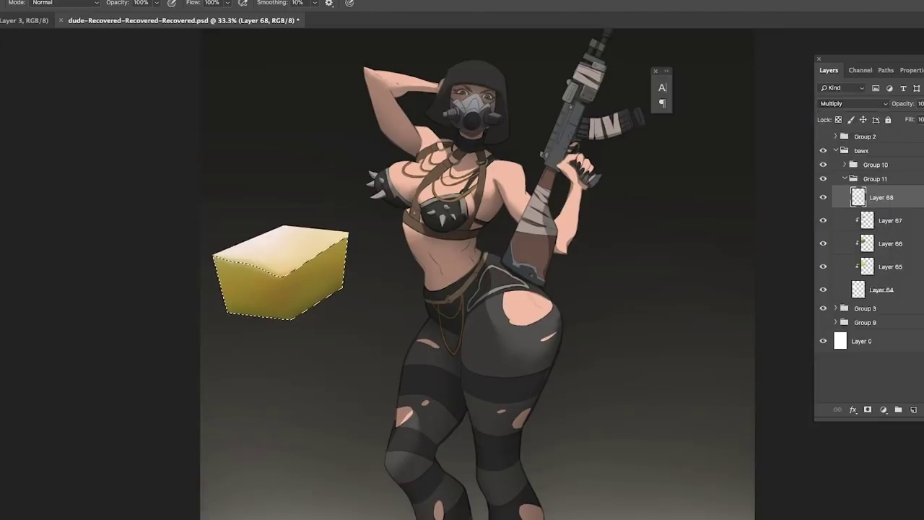
Step: Try a pale blue foreground colour as the Multiply tint for the block's side faces
{"action": "left_click", "coordinate": [10, 352]}
{"action": "left_click", "coordinate": [597, 147]}
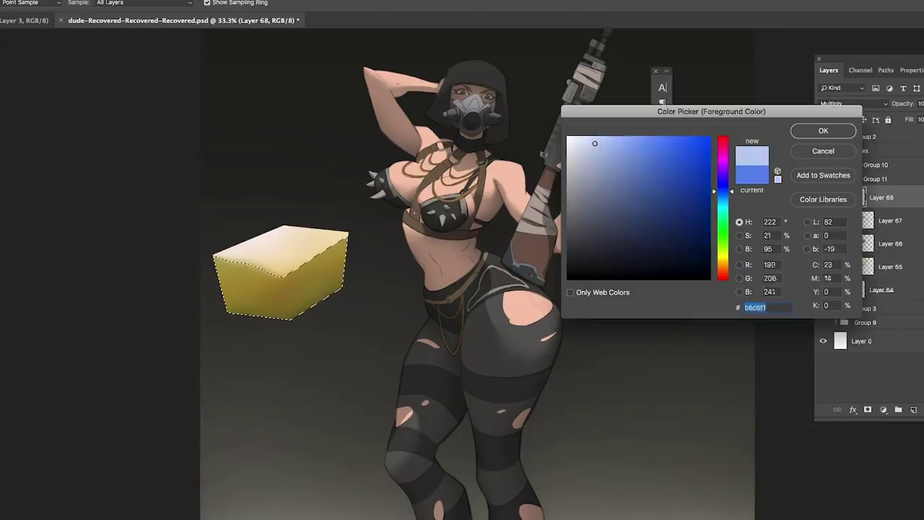
{"action": "mouse_move", "coordinate": [596, 145]}
{"action": "left_mouse_down"}
{"action": "mouse_move", "coordinate": [602, 239]}
{"action": "mouse_move", "coordinate": [613, 212]}
{"action": "mouse_move", "coordinate": [599, 143]}
{"action": "left_mouse_up"}
{"action": "left_click", "coordinate": [791, 130]}
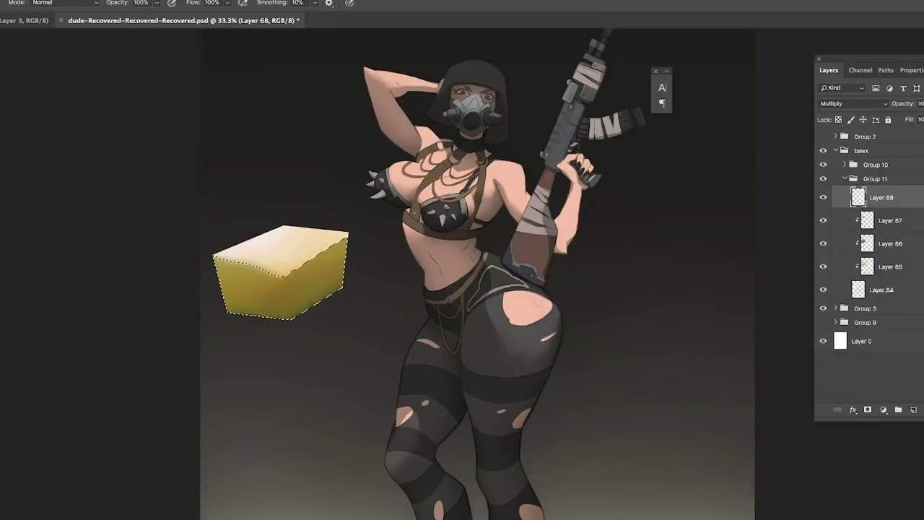
Step: Set the foreground colour to pale peach f1d6bc, tint the selected side faces with it on Layer 68, and deselect
{"action": "left_click", "coordinate": [1, 345]}
{"action": "left_click_drag", "start_coordinate": [723, 273], "coordinate": [720, 270]}
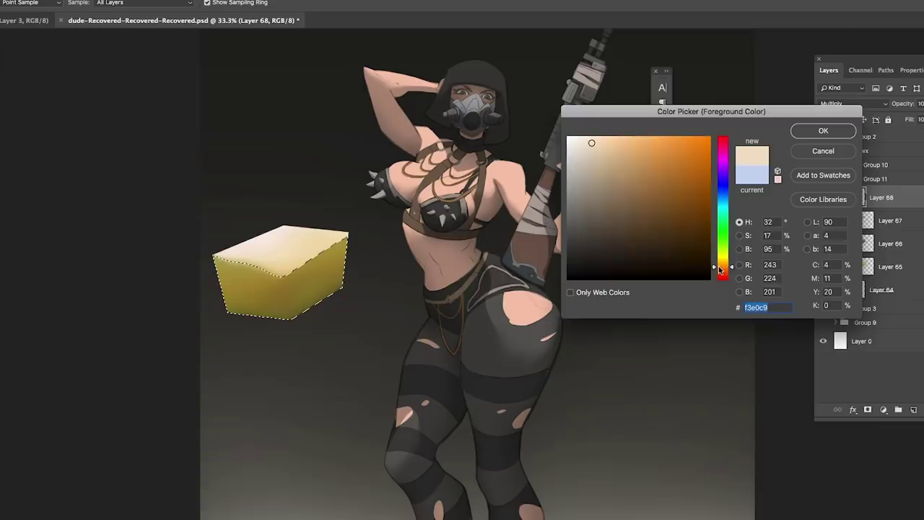
{"action": "left_click", "coordinate": [598, 145]}
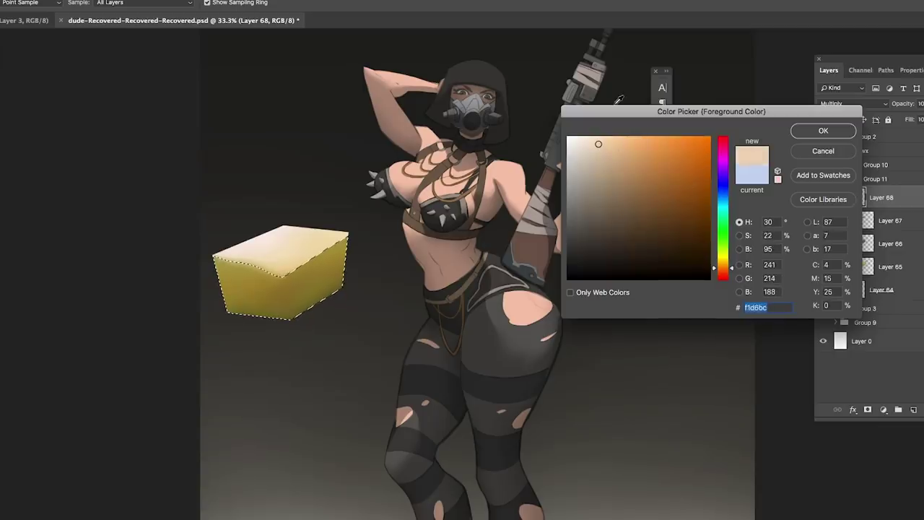
{"action": "key", "text": "Return"}
{"action": "key", "text": "b"}
{"action": "key", "text": "ctrl+d"}
Step: Compare the block with and without its tint and light by toggling the visibility of Layer 68 and Layer 67
{"action": "scroll", "coordinate": [395, 210], "scroll_direction": "down", "scroll_amount": 2}
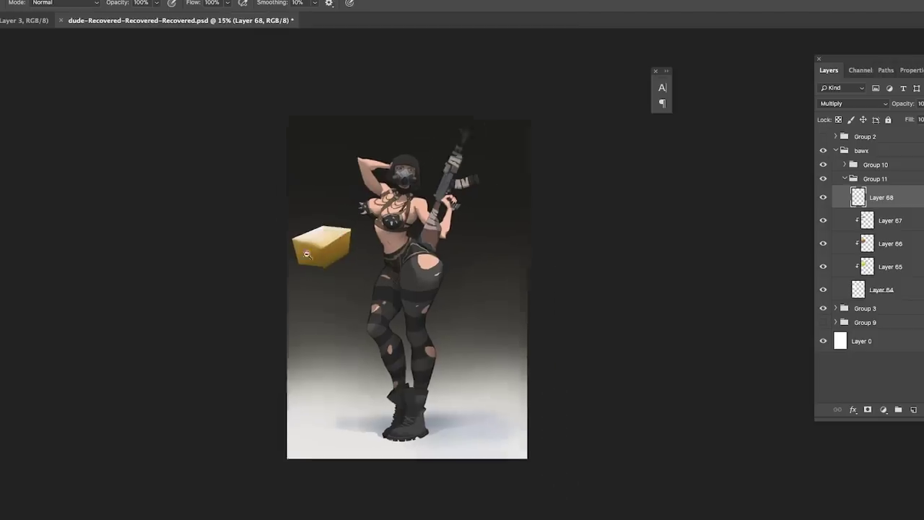
{"action": "scroll", "coordinate": [361, 235], "scroll_direction": "up", "scroll_amount": 1}
{"action": "scroll", "coordinate": [360, 235], "scroll_direction": "up", "scroll_amount": 2}
{"action": "left_click", "coordinate": [823, 198]}
{"action": "left_click", "coordinate": [823, 198]}
{"action": "left_click", "coordinate": [823, 198]}
{"action": "left_click", "coordinate": [825, 199]}
{"action": "left_click", "coordinate": [826, 199]}
{"action": "left_click", "coordinate": [825, 199]}
{"action": "left_click", "coordinate": [825, 200]}
{"action": "left_click", "coordinate": [826, 199]}
{"action": "left_click", "coordinate": [826, 199]}
{"action": "left_click", "coordinate": [825, 199]}
{"action": "left_click", "coordinate": [823, 221]}
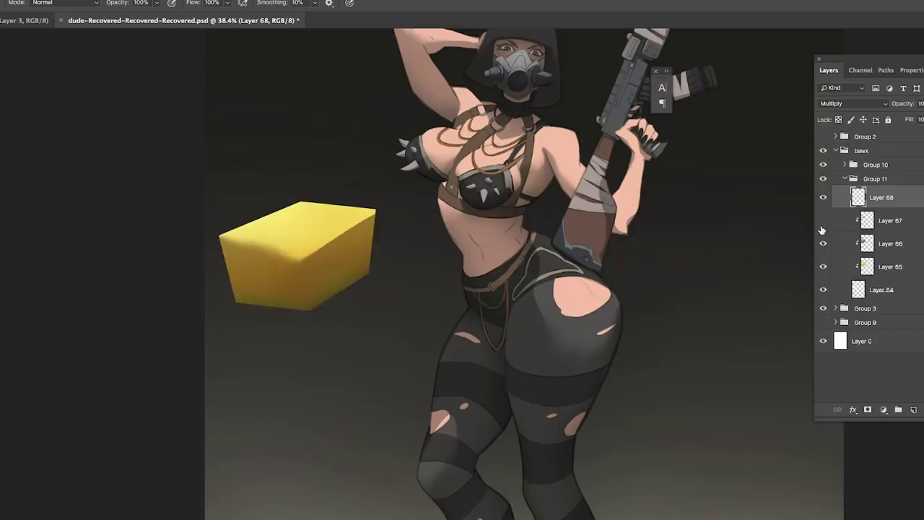
{"action": "left_click", "coordinate": [825, 199]}
{"action": "left_click", "coordinate": [826, 199]}
Step: Try a Hue/Saturation adjustment on Layer 68 with hue -109 and saturation +49
{"action": "key", "text": "ctrl+u"}
{"action": "left_click_drag", "start_coordinate": [606, 192], "coordinate": [553, 191]}
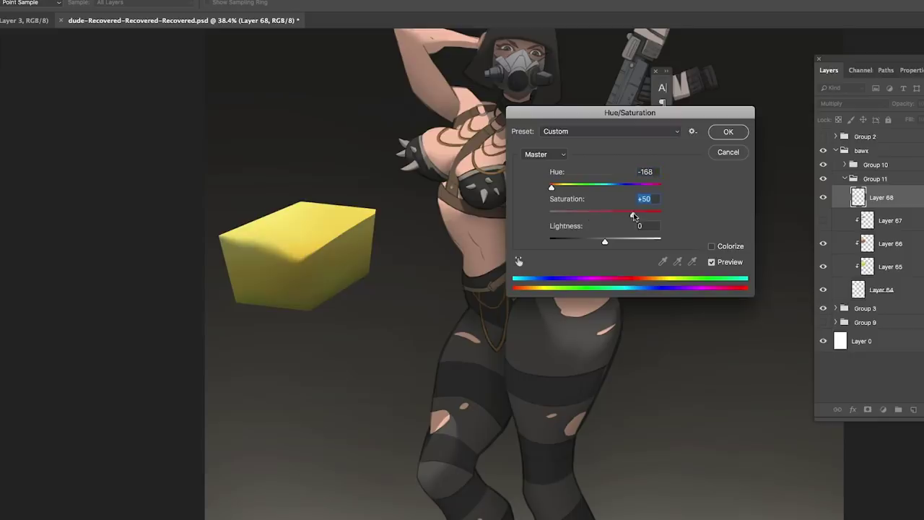
{"action": "left_click_drag", "start_coordinate": [554, 189], "coordinate": [565, 189]}
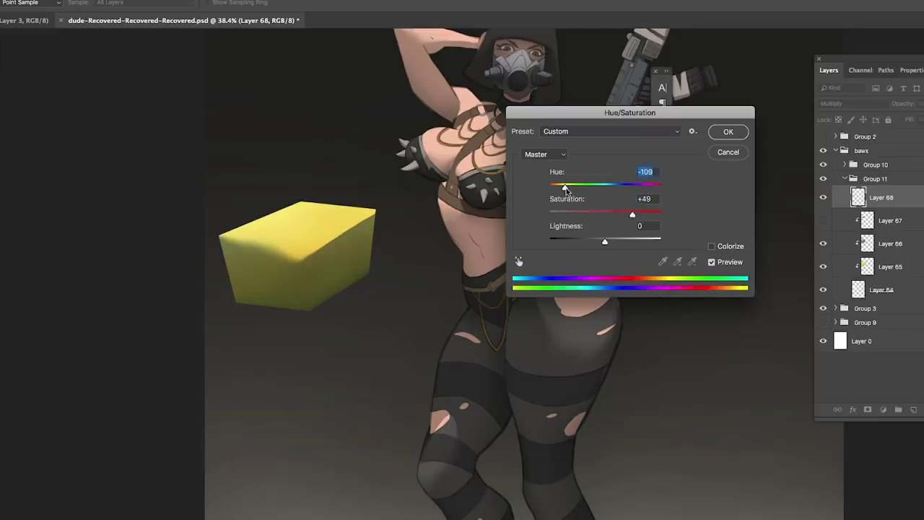
Step: Keep Layer 68 on Multiply, collapse Group 11, and add a new layer above Group 10
{"action": "left_click", "coordinate": [846, 179]}
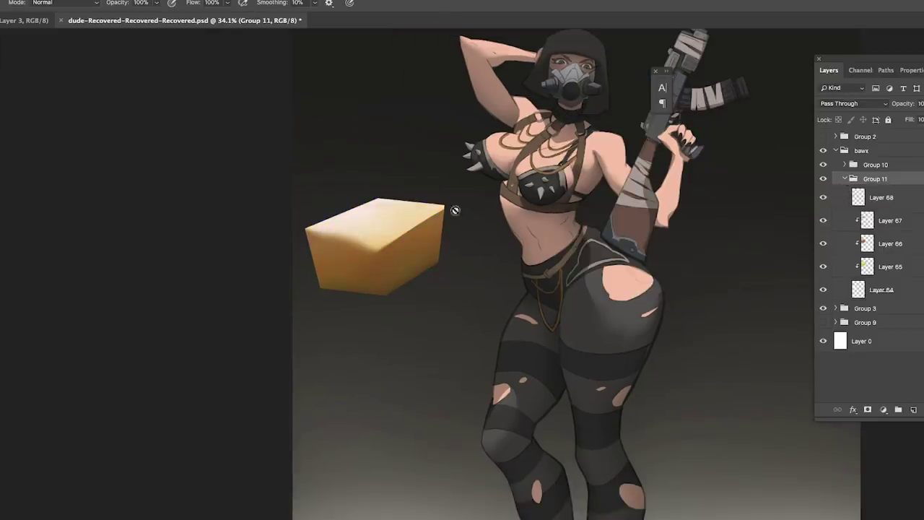
{"action": "left_click", "coordinate": [857, 198]}
{"action": "key", "text": "shift+alt+m"}
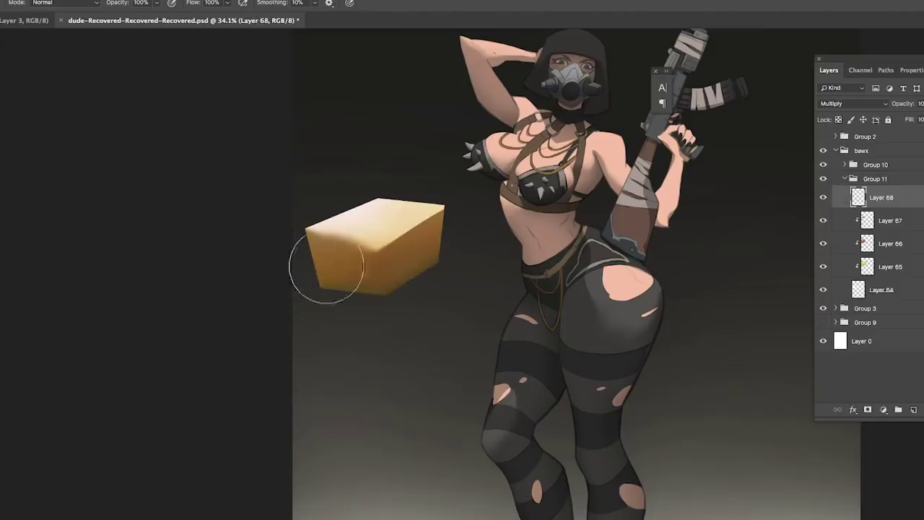
{"action": "left_click", "coordinate": [846, 179]}
{"action": "left_click", "coordinate": [874, 166]}
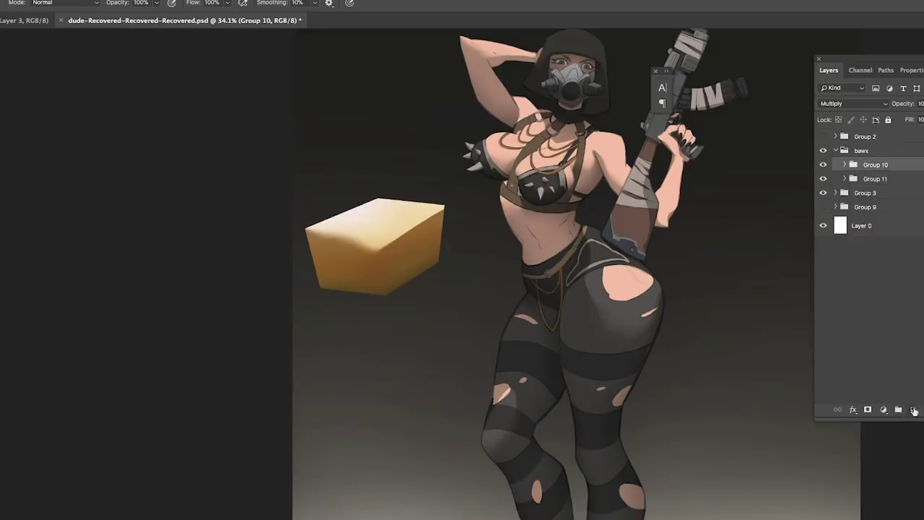
{"action": "left_click", "coordinate": [912, 410]}
{"action": "mouse_move", "coordinate": [364, 216]}
{"action": "left_mouse_down"}
{"action": "mouse_move", "coordinate": [423, 258]}
{"action": "mouse_move", "coordinate": [334, 252]}
{"action": "mouse_move", "coordinate": [361, 238]}
{"action": "mouse_move", "coordinate": [296, 236]}
{"action": "left_mouse_up"}
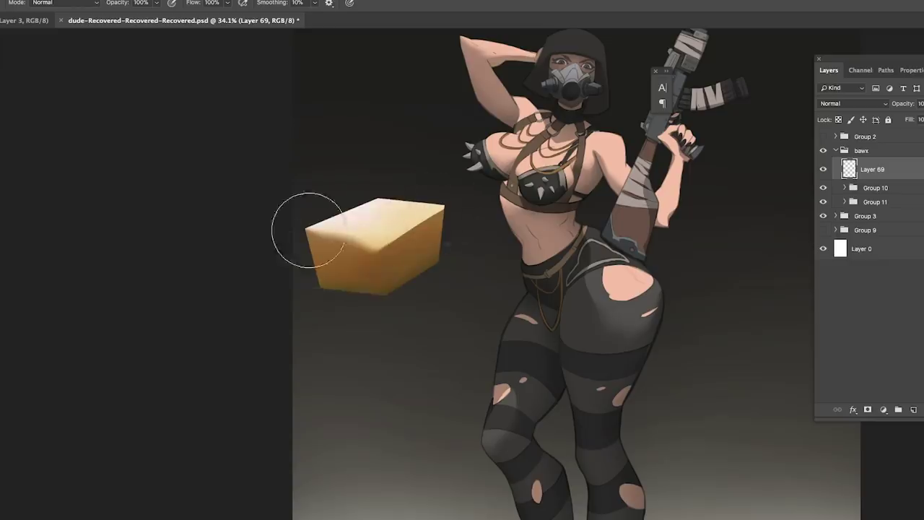
{"action": "scroll", "coordinate": [419, 230], "scroll_direction": "down", "scroll_amount": 1}
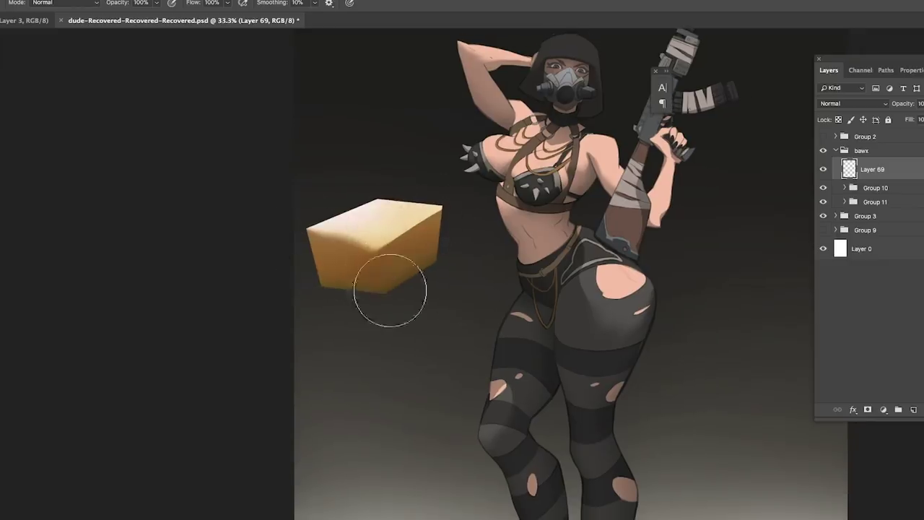
Step: Expand Group 10 and select the block's whole outline by loading Layer 61's shape
{"action": "left_click", "coordinate": [845, 187]}
{"action": "left_click", "coordinate": [857, 252], "text": "ctrl"}
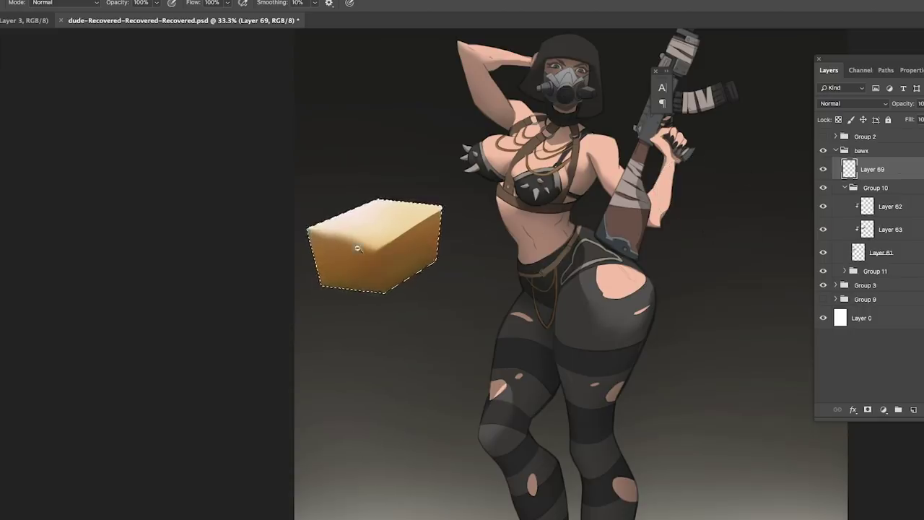
{"action": "scroll", "coordinate": [368, 243], "scroll_direction": "up", "scroll_amount": 3}
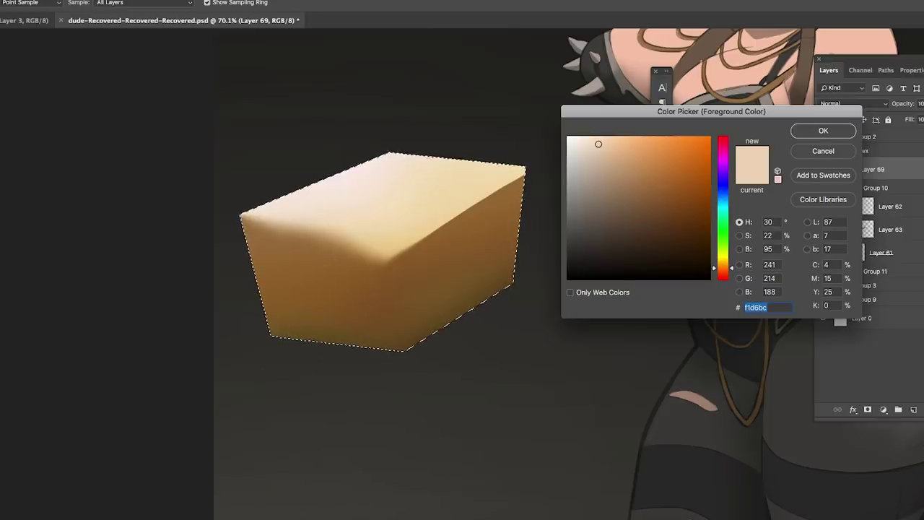
Step: Set the foreground colour to light blue 86c3dc and brush soft bounce light onto the left face's lower corner on Layer 69
{"action": "left_click", "coordinate": [725, 202]}
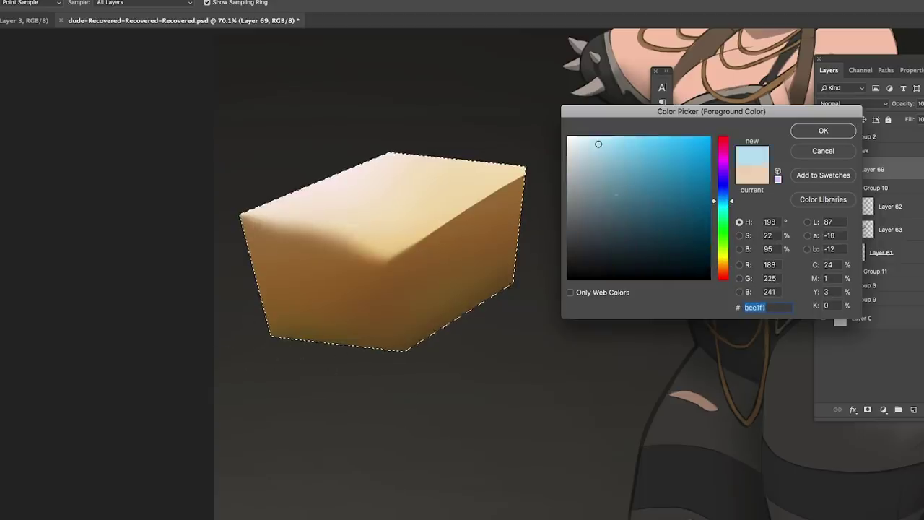
{"action": "left_click", "coordinate": [609, 189]}
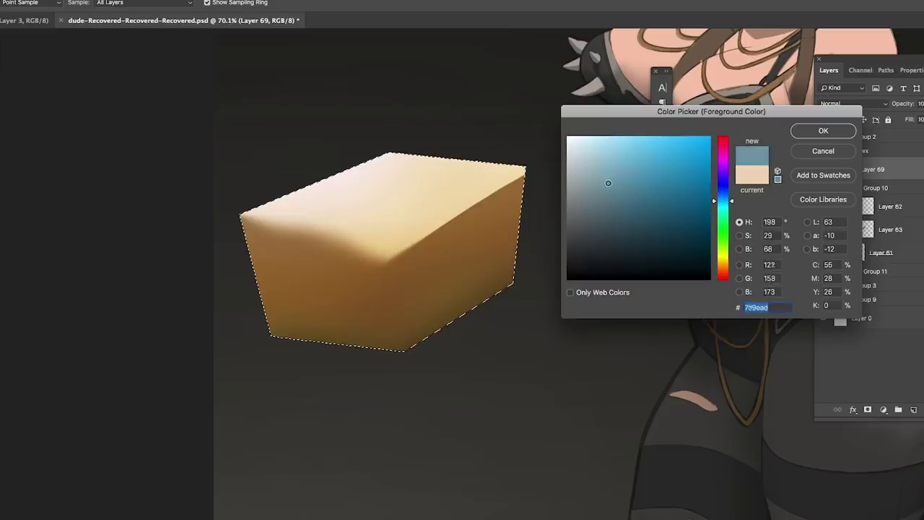
{"action": "left_click_drag", "start_coordinate": [618, 181], "coordinate": [620, 154]}
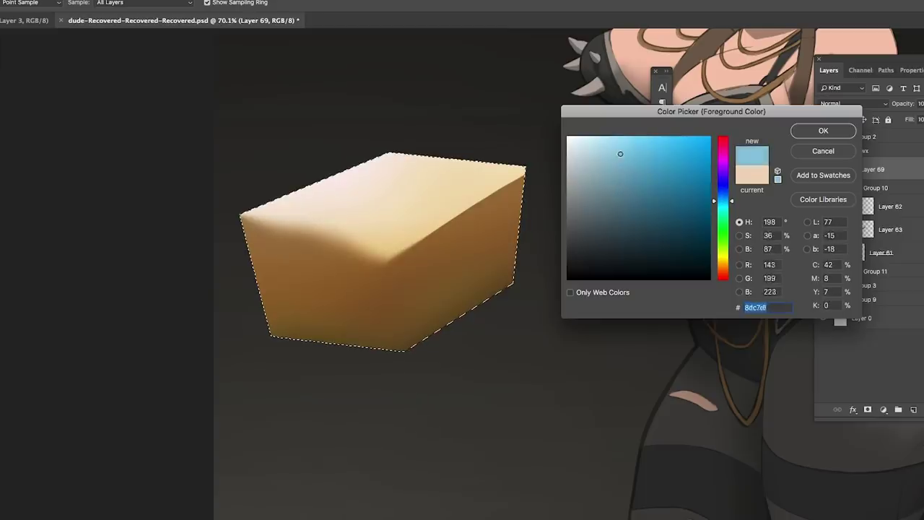
{"action": "left_click", "coordinate": [812, 130]}
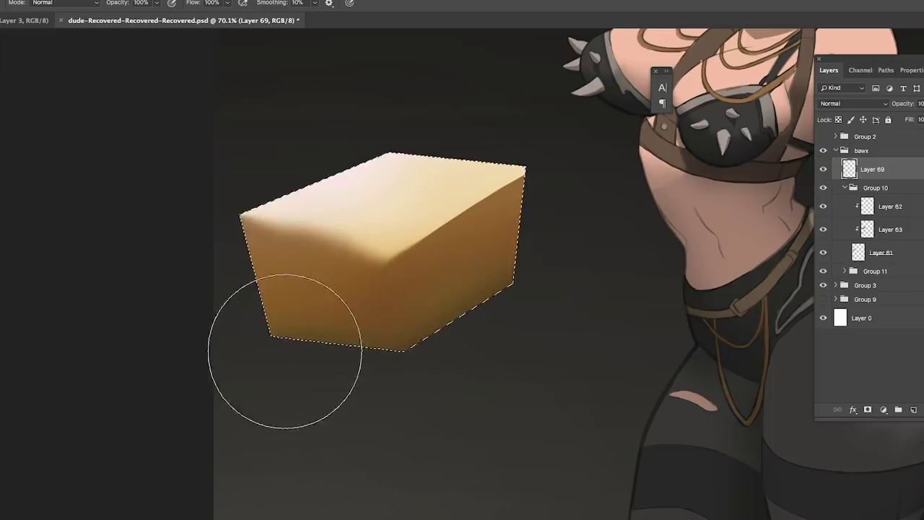
{"action": "mouse_move", "coordinate": [292, 351]}
{"action": "left_mouse_down"}
{"action": "mouse_move", "coordinate": [301, 354]}
{"action": "mouse_move", "coordinate": [276, 367]}
{"action": "mouse_move", "coordinate": [324, 368]}
{"action": "mouse_move", "coordinate": [327, 359]}
{"action": "mouse_move", "coordinate": [279, 330]}
{"action": "mouse_move", "coordinate": [289, 340]}
{"action": "left_mouse_up"}
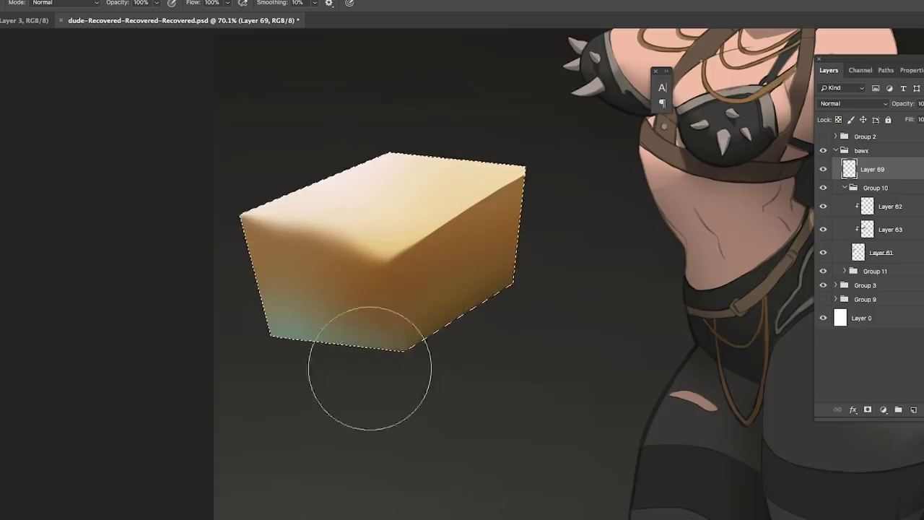
Step: Brush the same light blue bounce light along the lower edge of the block's right face
{"action": "scroll", "coordinate": [356, 364], "scroll_direction": "down", "scroll_amount": 3}
{"action": "scroll", "coordinate": [320, 386], "scroll_direction": "up", "scroll_amount": 2}
{"action": "key", "text": "ctrl+d"}
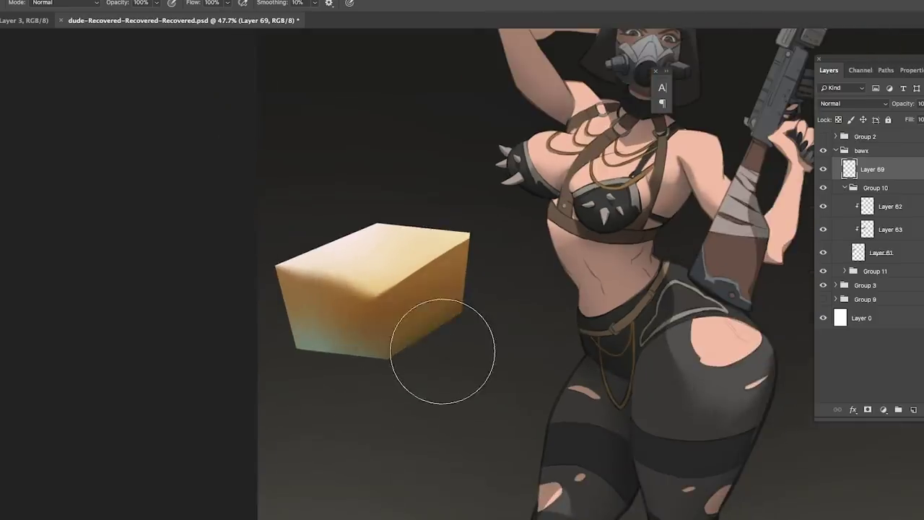
{"action": "left_click_drag", "start_coordinate": [454, 340], "coordinate": [454, 351]}
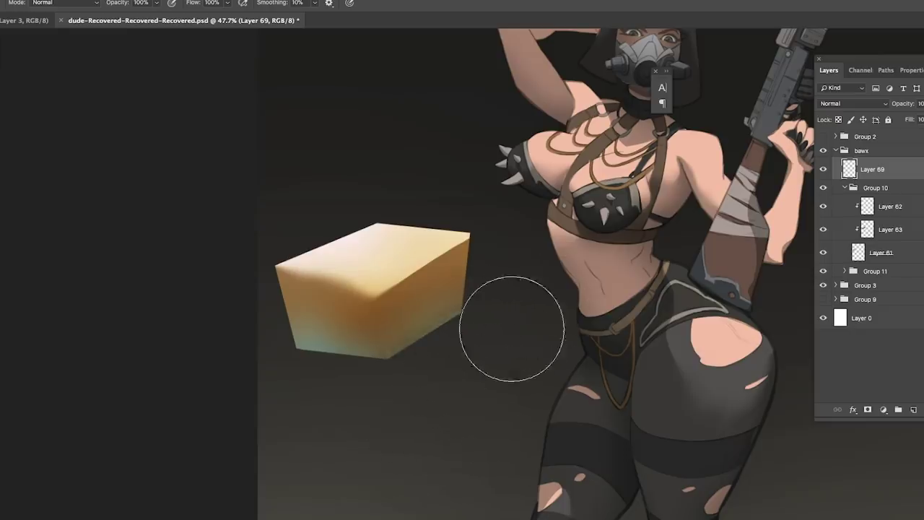
{"action": "scroll", "coordinate": [310, 227], "scroll_direction": "up", "scroll_amount": 1}
Step: Add a new layer above Layer 69 and set its blend mode to Linear Dodge (Add)
{"action": "key", "text": "e"}
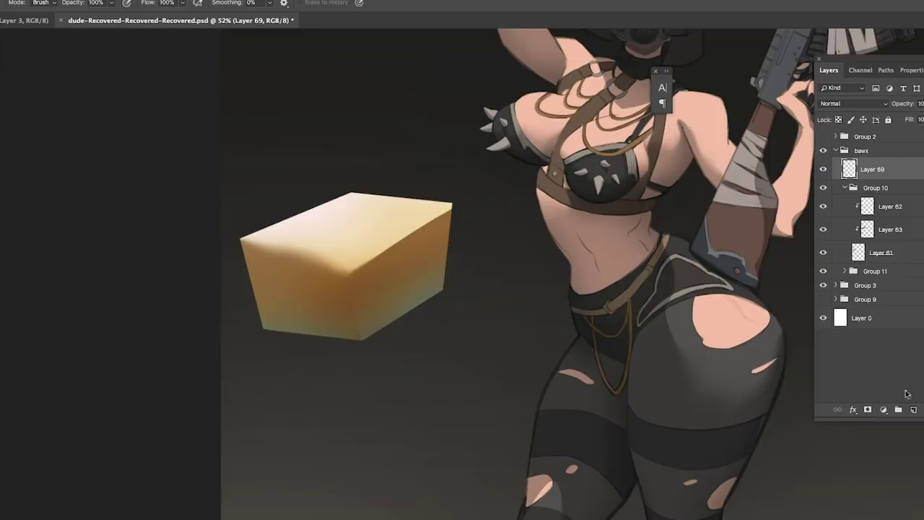
{"action": "left_click", "coordinate": [913, 409]}
{"action": "left_click", "coordinate": [856, 103]}
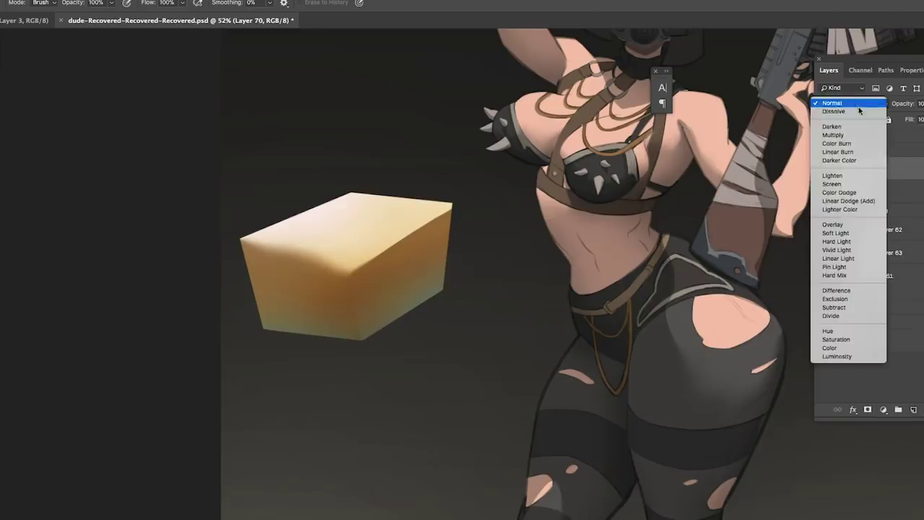
{"action": "left_click", "coordinate": [845, 205]}
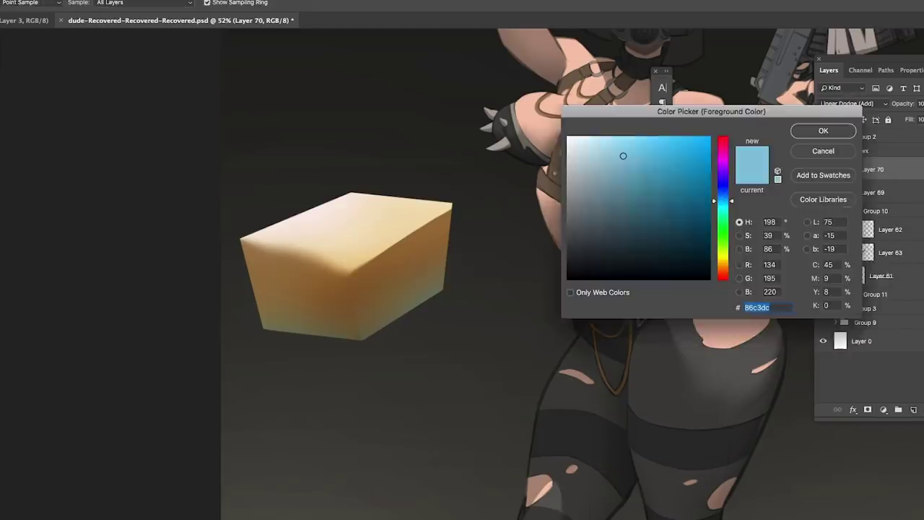
Step: Choose a dark, saturated blue as the foreground colour for the glow
{"action": "left_click", "coordinate": [687, 193]}
{"action": "left_click", "coordinate": [715, 195]}
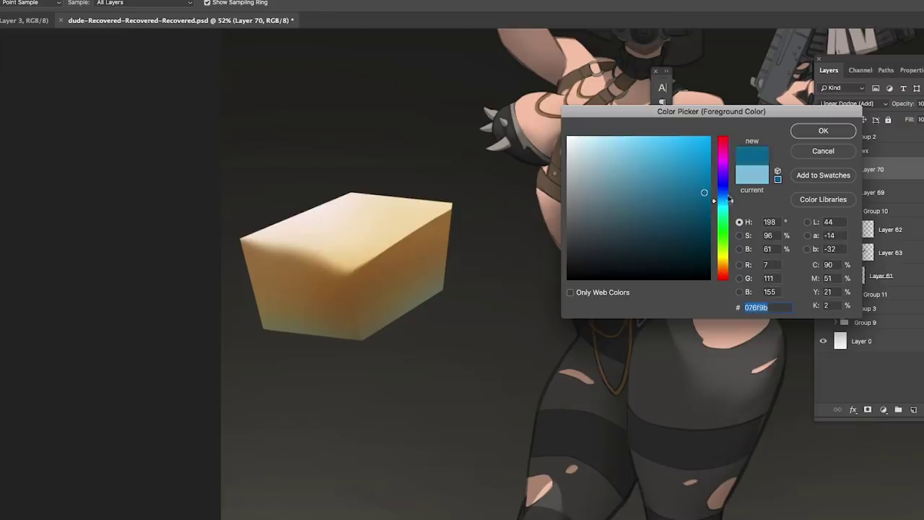
{"action": "left_click", "coordinate": [703, 192]}
{"action": "left_click", "coordinate": [699, 203]}
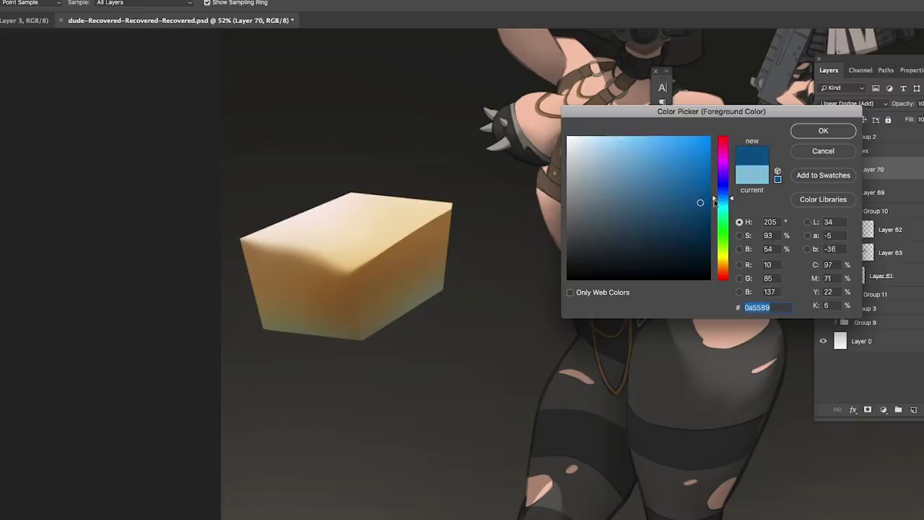
{"action": "left_click", "coordinate": [715, 194]}
{"action": "left_click", "coordinate": [822, 131]}
Step: Brush a soft blue glow over the block's top face and around its upper edges on Layer 70
{"action": "key", "text": "e"}
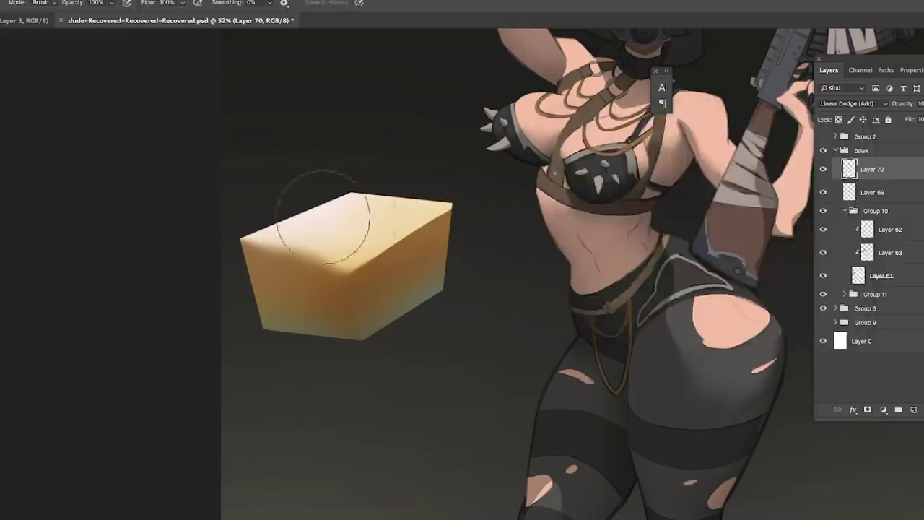
{"action": "left_click_drag", "start_coordinate": [254, 243], "coordinate": [271, 242]}
{"action": "key", "text": "b"}
{"action": "left_click", "coordinate": [267, 213]}
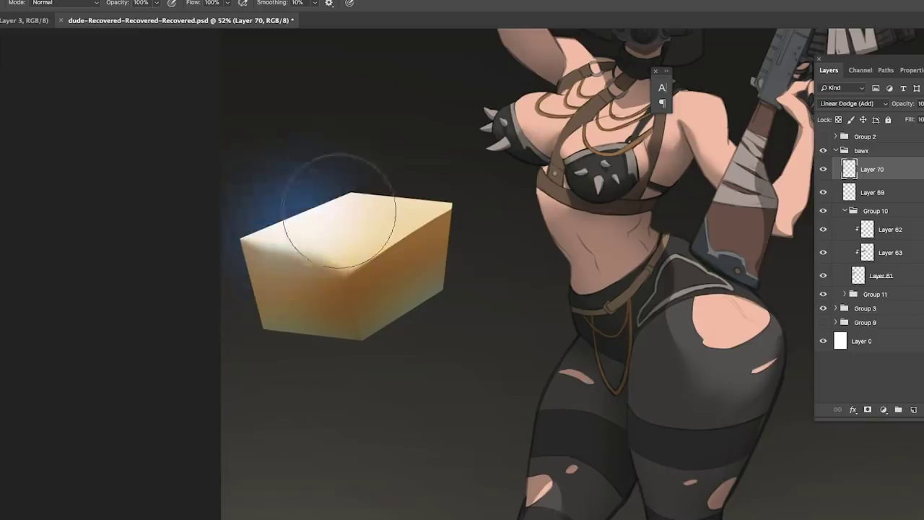
{"action": "mouse_move", "coordinate": [345, 220]}
{"action": "left_mouse_down"}
{"action": "mouse_move", "coordinate": [412, 212]}
{"action": "mouse_move", "coordinate": [349, 240]}
{"action": "mouse_move", "coordinate": [403, 223]}
{"action": "mouse_move", "coordinate": [339, 254]}
{"action": "mouse_move", "coordinate": [428, 205]}
{"action": "left_mouse_up"}
{"action": "left_click_drag", "start_coordinate": [357, 215], "coordinate": [392, 207]}
{"action": "scroll", "coordinate": [324, 260], "scroll_direction": "down", "scroll_amount": 5}
{"action": "scroll", "coordinate": [324, 260], "scroll_direction": "up", "scroll_amount": 6}
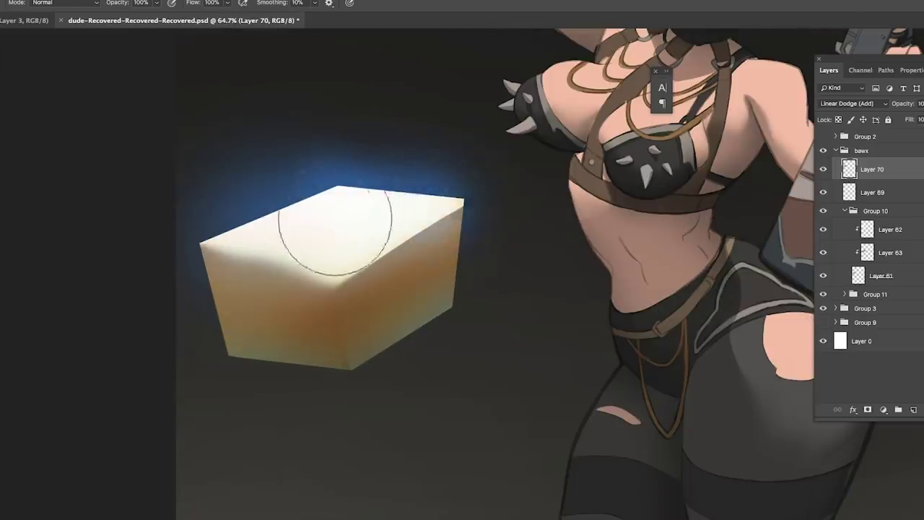
Step: Erase the excess blue glow beside the left and right ends of the block's top face with a soft round eraser
{"action": "key", "text": "e"}
{"action": "right_click", "coordinate": [396, 195]}
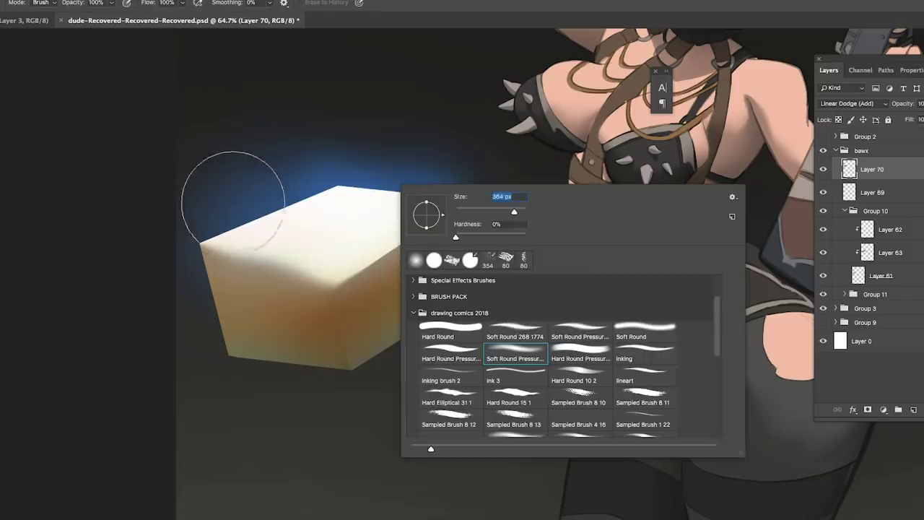
{"action": "left_click", "coordinate": [230, 184]}
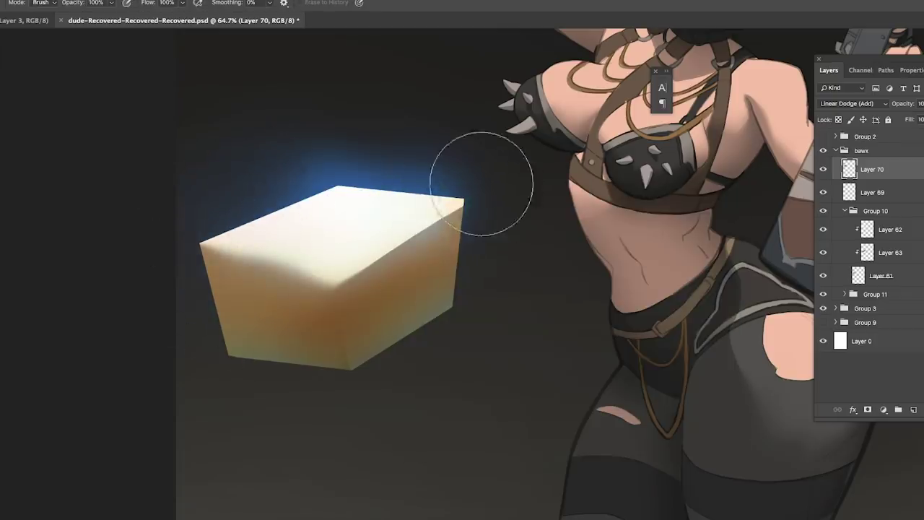
{"action": "key", "text": "b"}
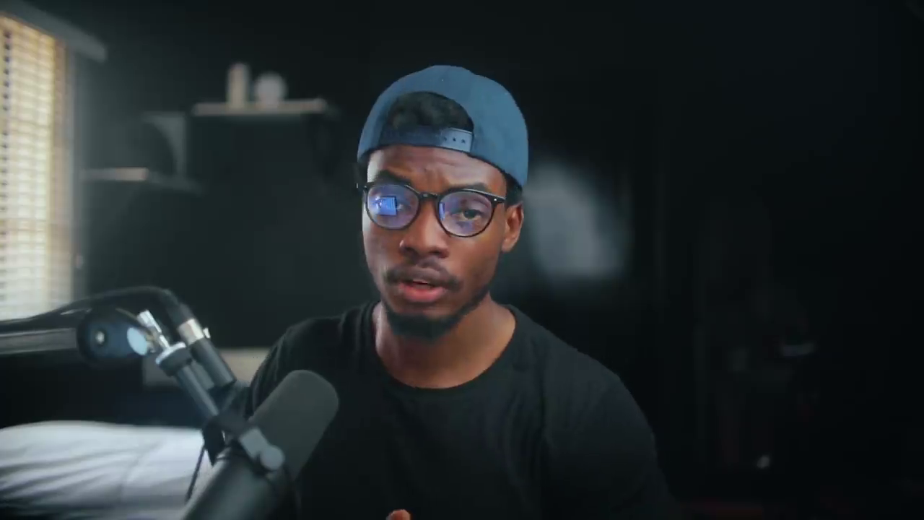